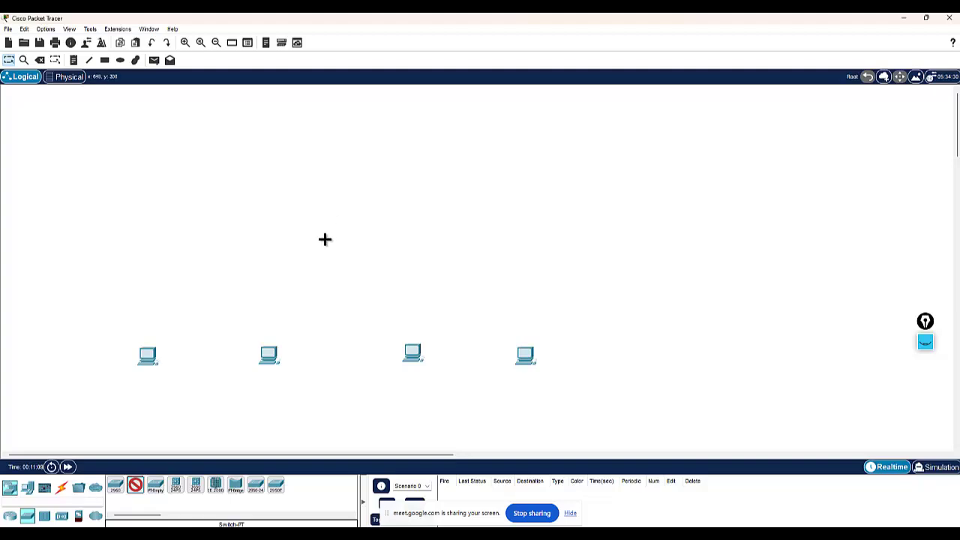
# - Place a generic Switch-PT centrally above the row of four PCs
pyautogui.click(334, 233)
pyautogui.moveTo(109, 312); pyautogui.dragTo(621, 406)
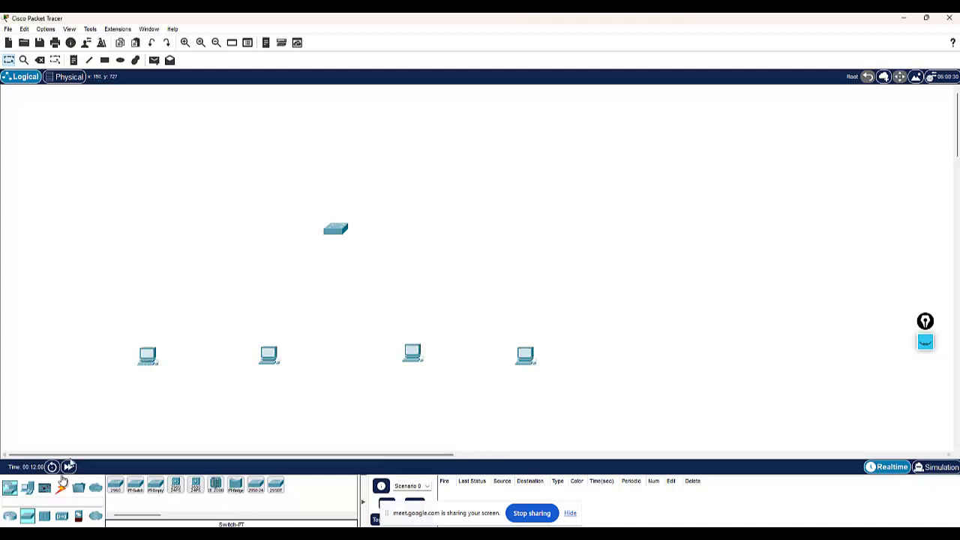
# - Connect each of the four PCs to the switch using the automatically chosen connection type
pyautogui.click(57, 489)
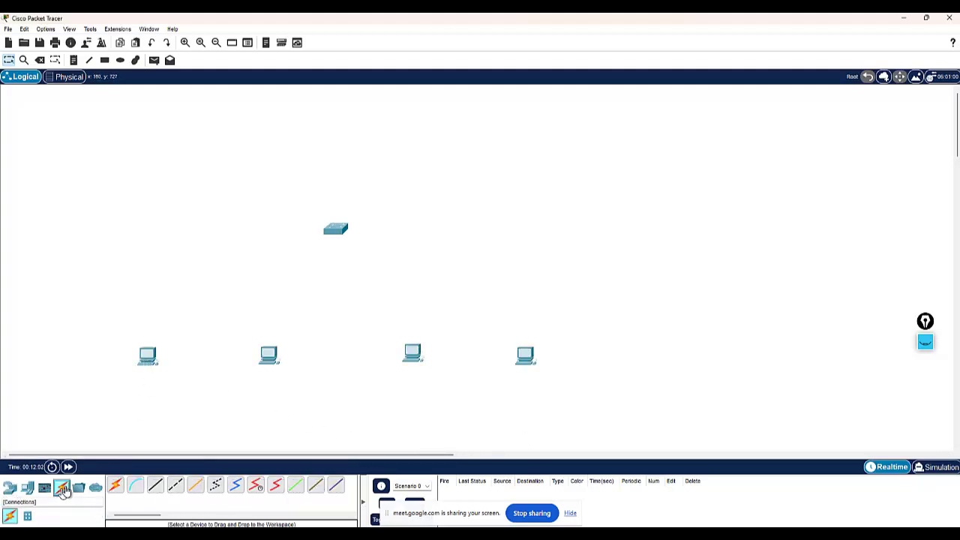
pyautogui.click(116, 486)
pyautogui.click(154, 359)
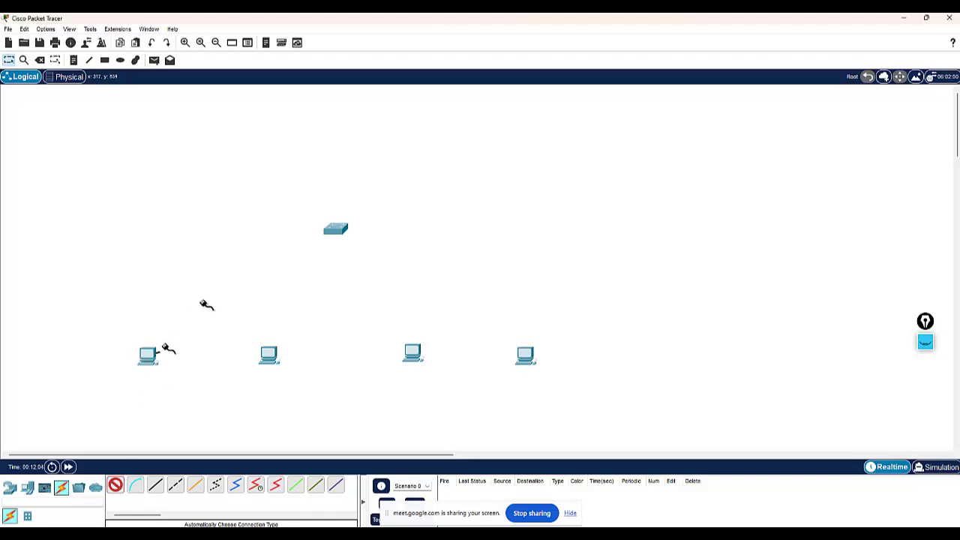
pyautogui.click(335, 222)
pyautogui.click(273, 359)
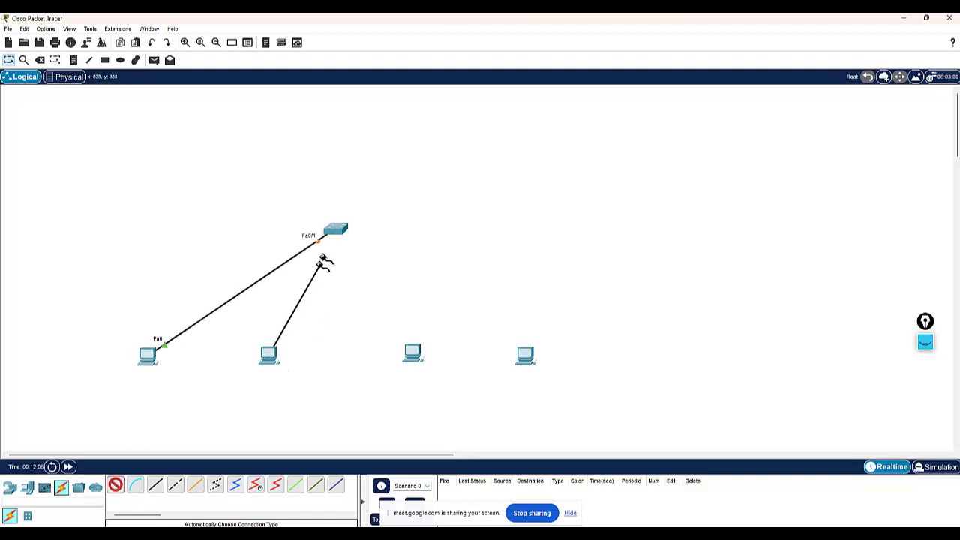
pyautogui.click(337, 230)
pyautogui.click(346, 232)
pyautogui.click(412, 350)
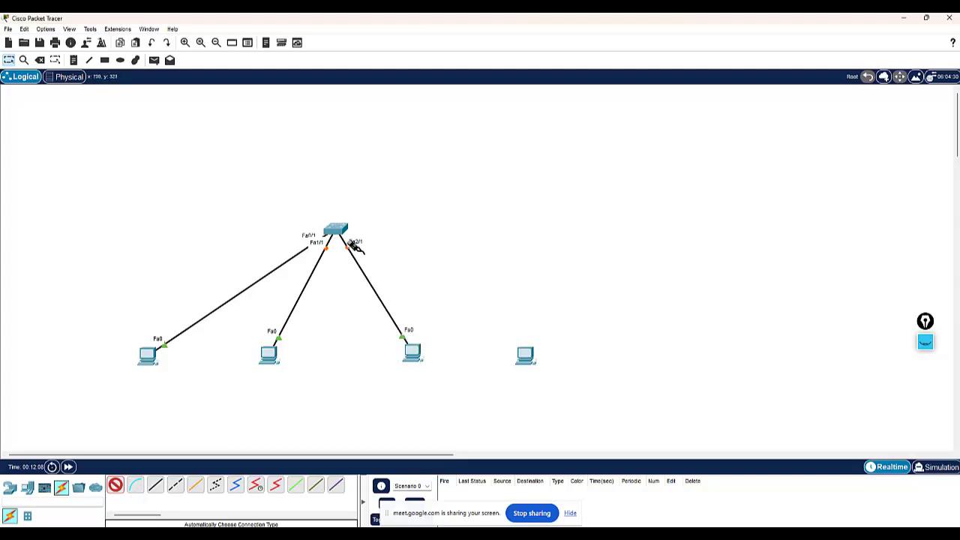
pyautogui.click(337, 230)
pyautogui.click(529, 357)
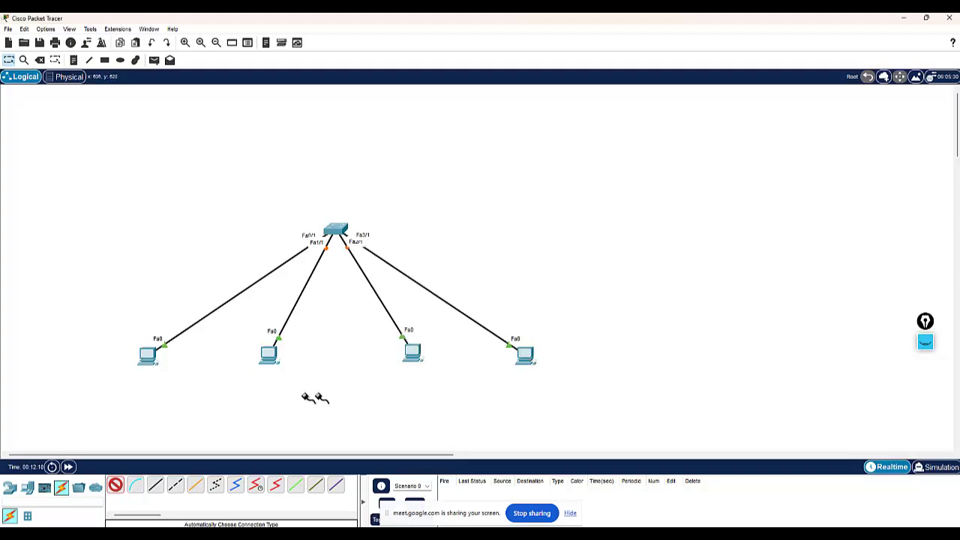
# - Rearrange the four PCs into an arc below the switch and fast-forward the simulation time
pyautogui.moveTo(147, 352); pyautogui.dragTo(116, 296)
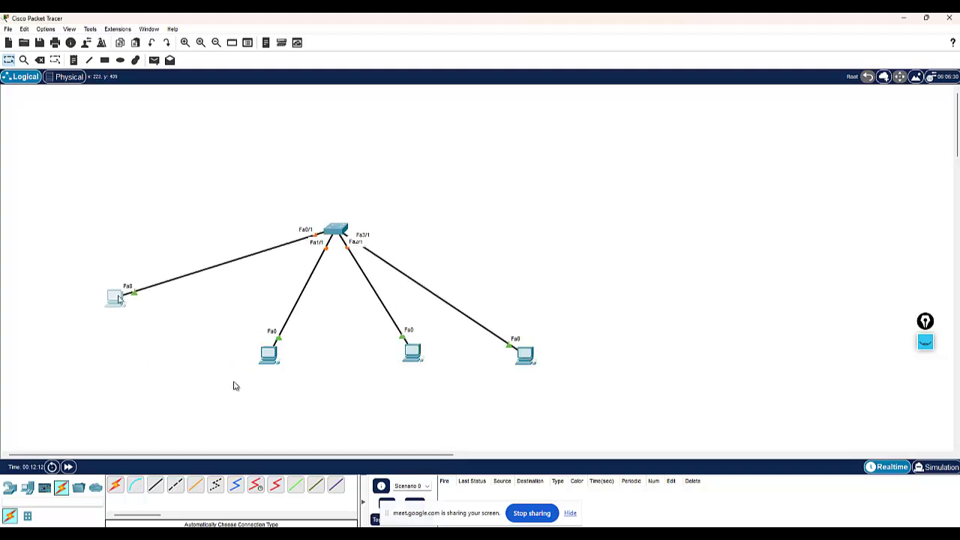
pyautogui.moveTo(268, 361); pyautogui.dragTo(273, 366)
pyautogui.click(673, 122)
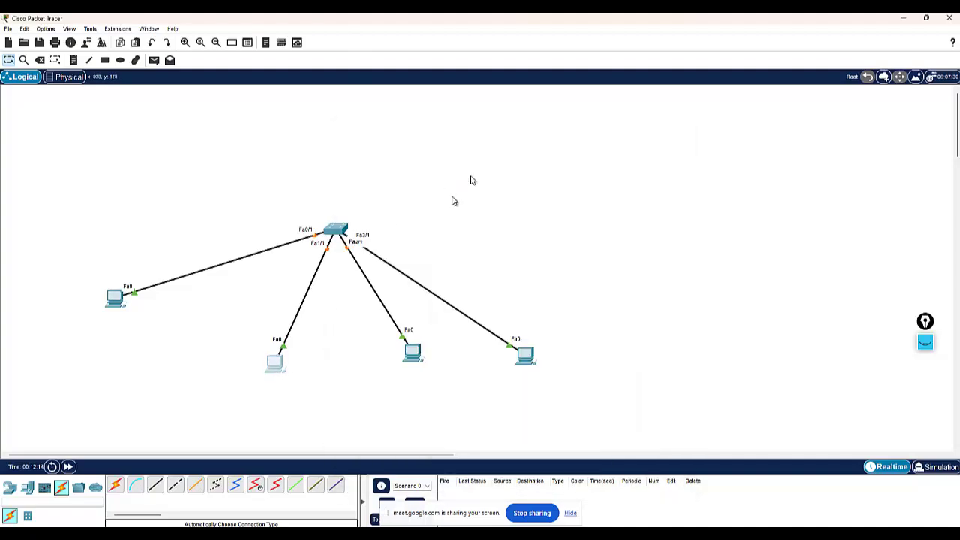
pyautogui.moveTo(410, 348); pyautogui.dragTo(387, 366)
pyautogui.moveTo(520, 358); pyautogui.dragTo(548, 299)
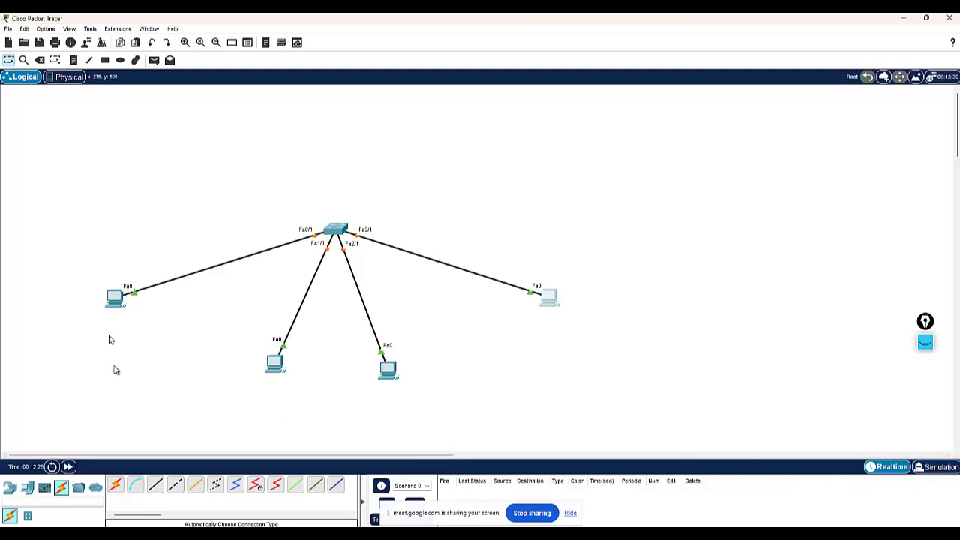
pyautogui.click(70, 469)
# - Clear the old pen annotations and circle the leftmost PC with the pen
pyautogui.moveTo(83, 269); pyautogui.dragTo(169, 336)
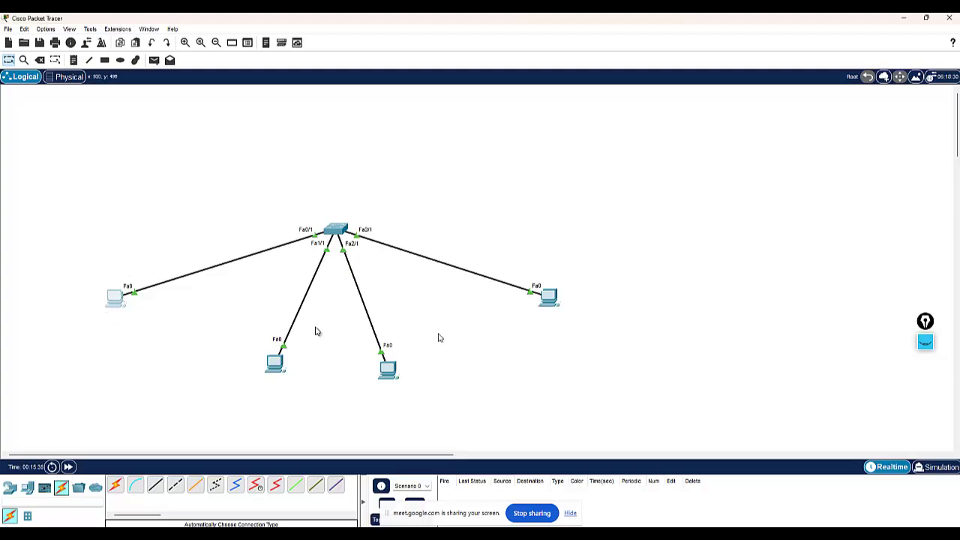
pyautogui.moveTo(82, 265); pyautogui.dragTo(146, 335)
pyautogui.click(925, 341)
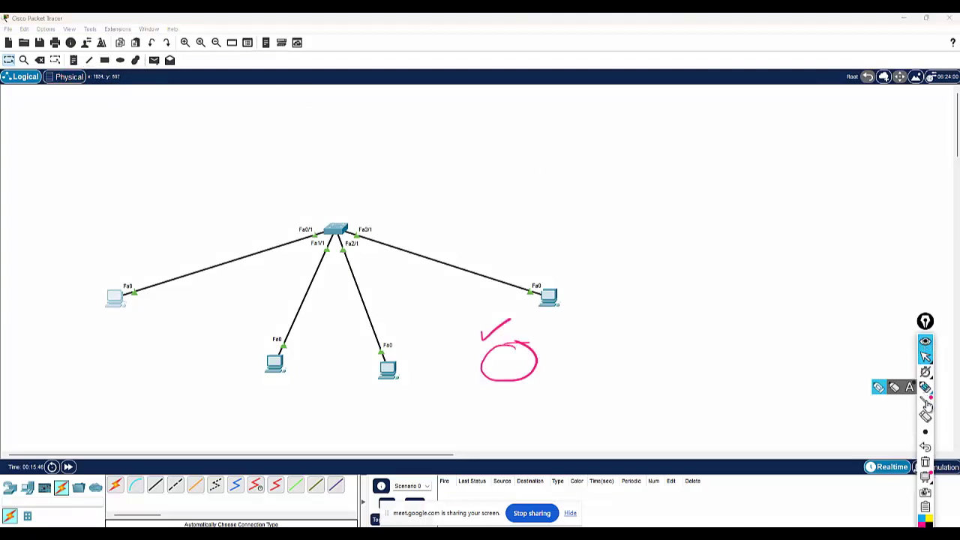
pyautogui.click(925, 462)
pyautogui.click(926, 390)
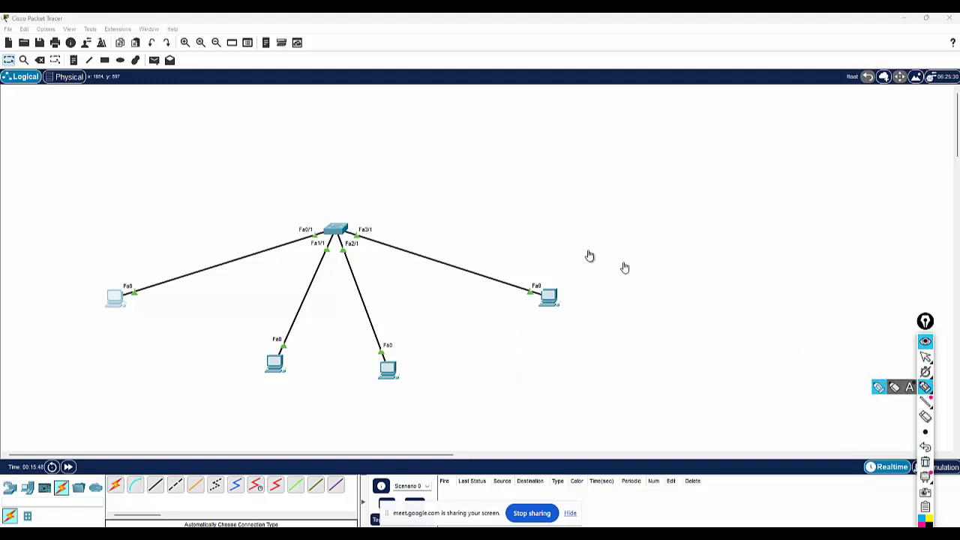
pyautogui.moveTo(132, 268)
pyautogui.mouseDown()
pyautogui.moveTo(130, 324)
pyautogui.moveTo(126, 264)
pyautogui.mouseUp()
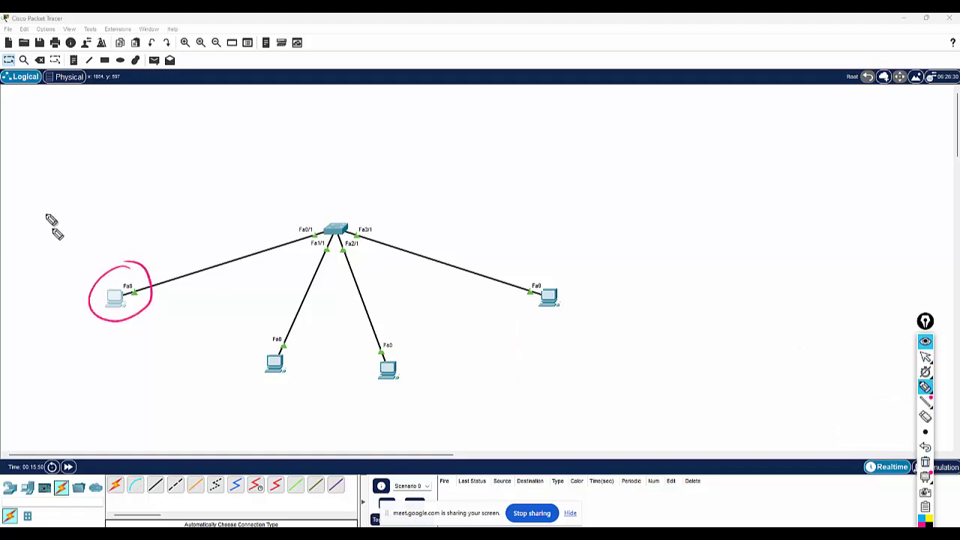
# - Handwrite an underlined "Address" above the circled PC, with arrows branching to "IP address" and "Mac address", each ticked
pyautogui.moveTo(39, 237)
pyautogui.mouseDown()
pyautogui.moveTo(80, 215)
pyautogui.moveTo(82, 223)
pyautogui.moveTo(102, 215)
pyautogui.mouseUp()
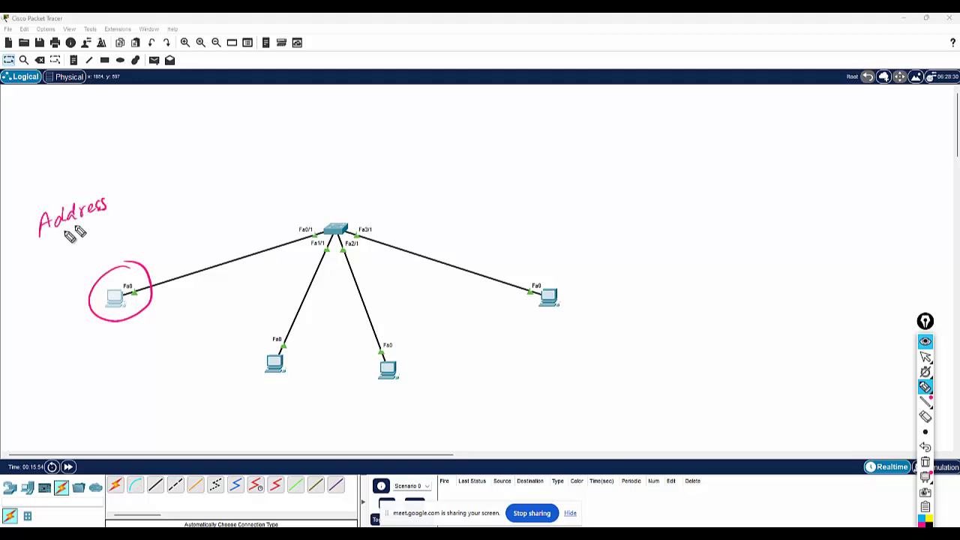
pyautogui.moveTo(26, 254)
pyautogui.mouseDown()
pyautogui.moveTo(129, 213)
pyautogui.moveTo(145, 150)
pyautogui.moveTo(150, 192)
pyautogui.mouseUp()
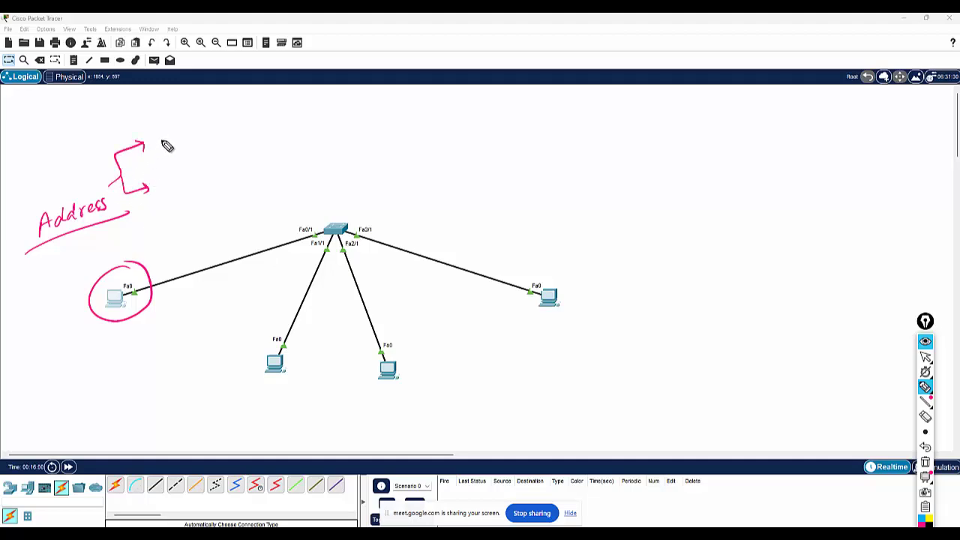
pyautogui.moveTo(160, 125)
pyautogui.mouseDown()
pyautogui.moveTo(159, 140)
pyautogui.moveTo(247, 113)
pyautogui.mouseUp()
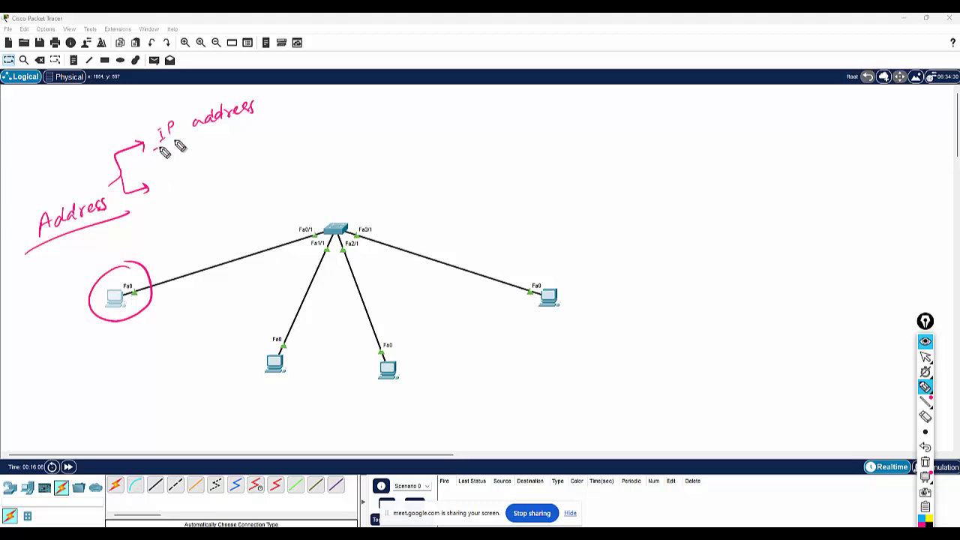
pyautogui.moveTo(154, 150); pyautogui.dragTo(257, 115)
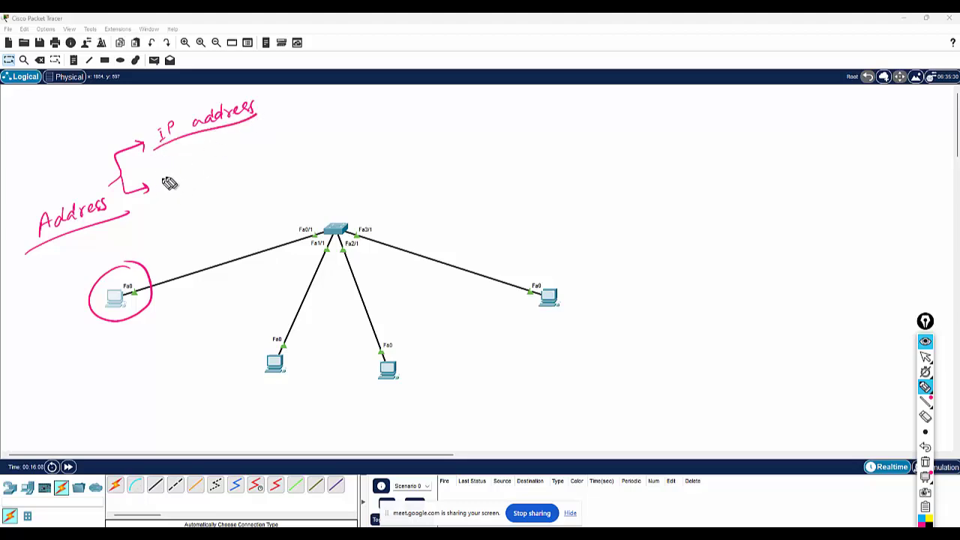
pyautogui.moveTo(165, 183)
pyautogui.mouseDown()
pyautogui.moveTo(279, 149)
pyautogui.moveTo(300, 131)
pyautogui.moveTo(274, 96)
pyautogui.mouseUp()
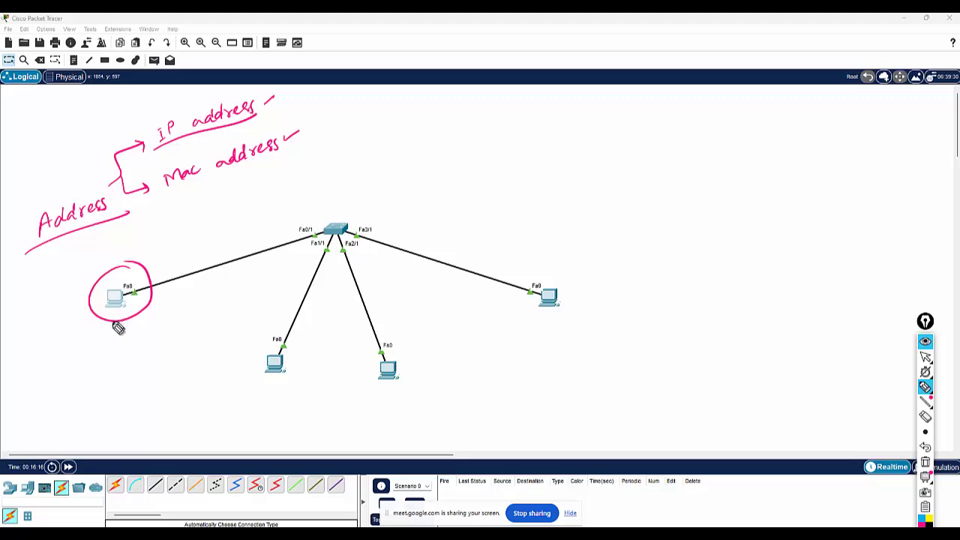
# - Circle the leftmost PC's Fa0 port and handwrite an underlined "mac ?" below that PC
pyautogui.moveTo(118, 328); pyautogui.dragTo(125, 341)
pyautogui.click(126, 348)
pyautogui.moveTo(48, 375)
pyautogui.mouseDown()
pyautogui.moveTo(77, 360)
pyautogui.moveTo(68, 377)
pyautogui.moveTo(126, 341)
pyautogui.mouseUp()
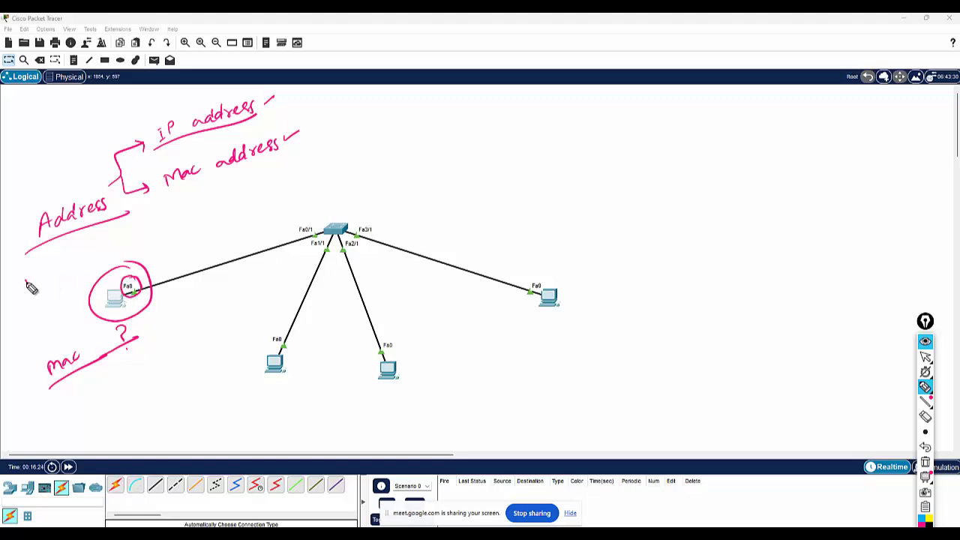
# - Add a boxed "NIC" beside the circled PC, an arrow from the PC toward "mac", and the note "Bluetooth - NIC - mac"
pyautogui.moveTo(27, 288)
pyautogui.mouseDown()
pyautogui.moveTo(57, 272)
pyautogui.moveTo(41, 264)
pyautogui.mouseUp()
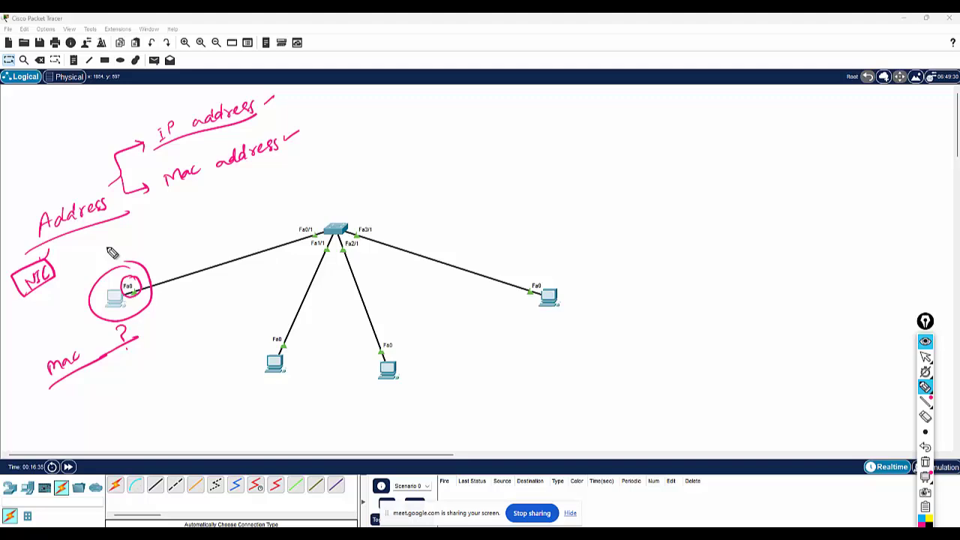
pyautogui.moveTo(100, 306)
pyautogui.mouseDown()
pyautogui.moveTo(69, 327)
pyautogui.moveTo(83, 325)
pyautogui.mouseUp()
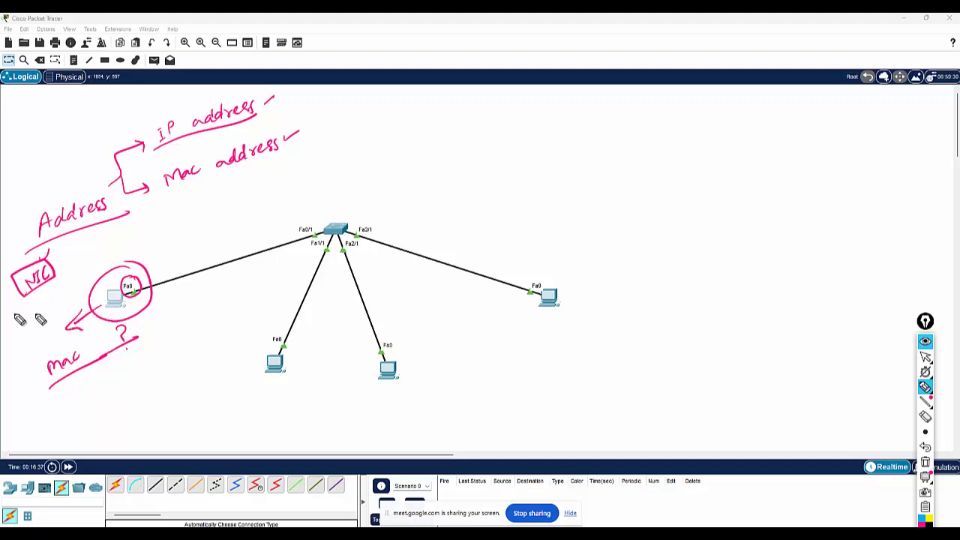
pyautogui.moveTo(5, 315)
pyautogui.mouseDown()
pyautogui.moveTo(5, 329)
pyautogui.moveTo(48, 307)
pyautogui.moveTo(29, 322)
pyautogui.moveTo(37, 316)
pyautogui.moveTo(43, 328)
pyautogui.moveTo(21, 321)
pyautogui.moveTo(48, 302)
pyautogui.moveTo(51, 314)
pyautogui.moveTo(95, 270)
pyautogui.moveTo(161, 239)
pyautogui.mouseUp()
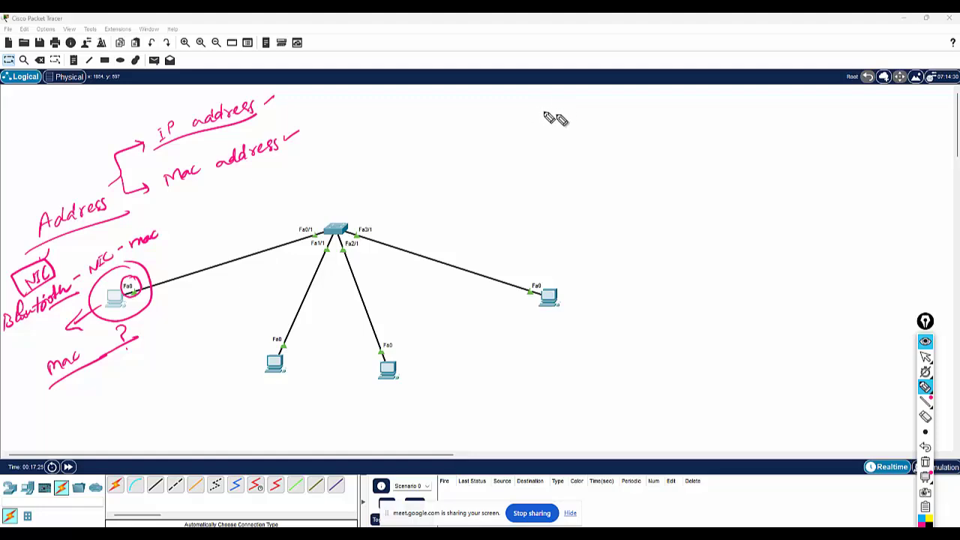
# - Sketch a computer in the empty area above the rightmost PC, with branches labelled "Bluetooth", "Wi-fi" and "Rj45 port"
pyautogui.moveTo(568, 133)
pyautogui.mouseDown()
pyautogui.moveTo(568, 115)
pyautogui.moveTo(610, 126)
pyautogui.moveTo(565, 132)
pyautogui.moveTo(593, 140)
pyautogui.mouseUp()
pyautogui.moveTo(578, 141)
pyautogui.mouseDown()
pyautogui.moveTo(595, 140)
pyautogui.moveTo(620, 110)
pyautogui.moveTo(739, 106)
pyautogui.mouseUp()
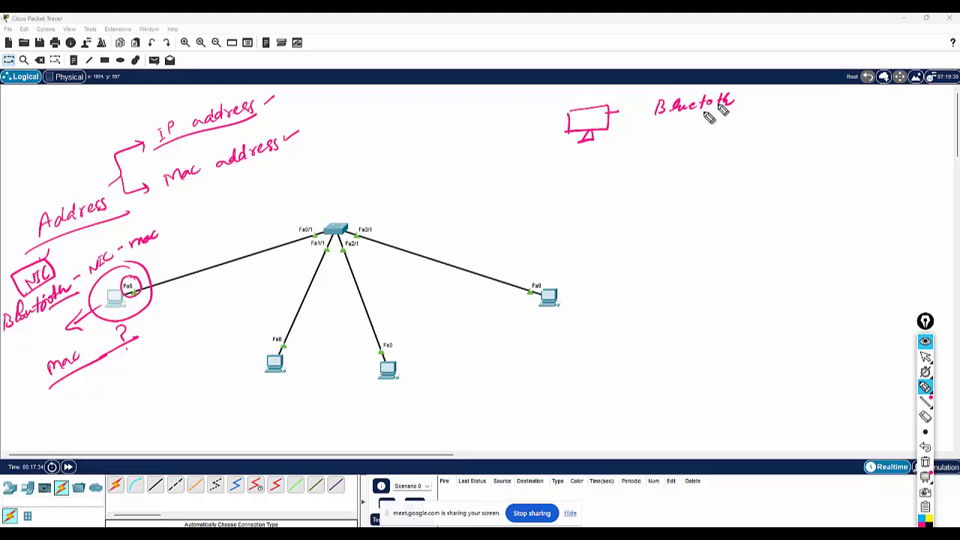
pyautogui.moveTo(609, 132)
pyautogui.mouseDown()
pyautogui.moveTo(624, 132)
pyautogui.moveTo(623, 112)
pyautogui.moveTo(734, 111)
pyautogui.mouseUp()
pyautogui.moveTo(636, 133)
pyautogui.mouseDown()
pyautogui.moveTo(678, 133)
pyautogui.moveTo(679, 122)
pyautogui.mouseUp()
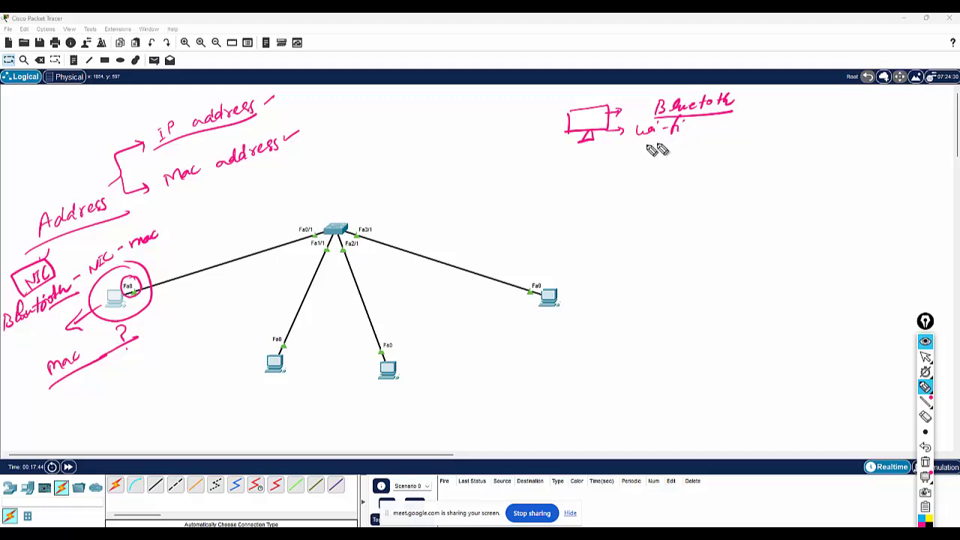
pyautogui.click(683, 122)
pyautogui.moveTo(606, 137); pyautogui.dragTo(609, 162)
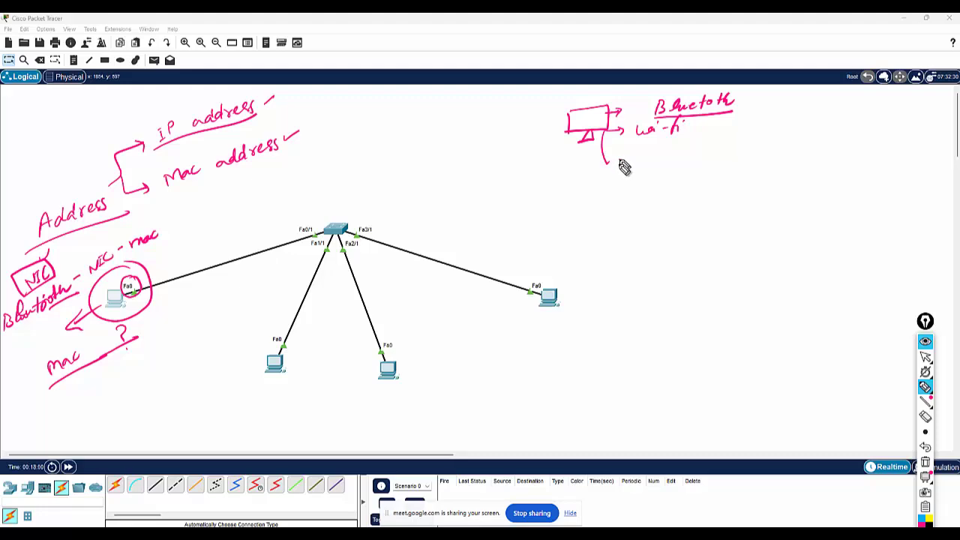
pyautogui.moveTo(621, 161); pyautogui.dragTo(701, 150)
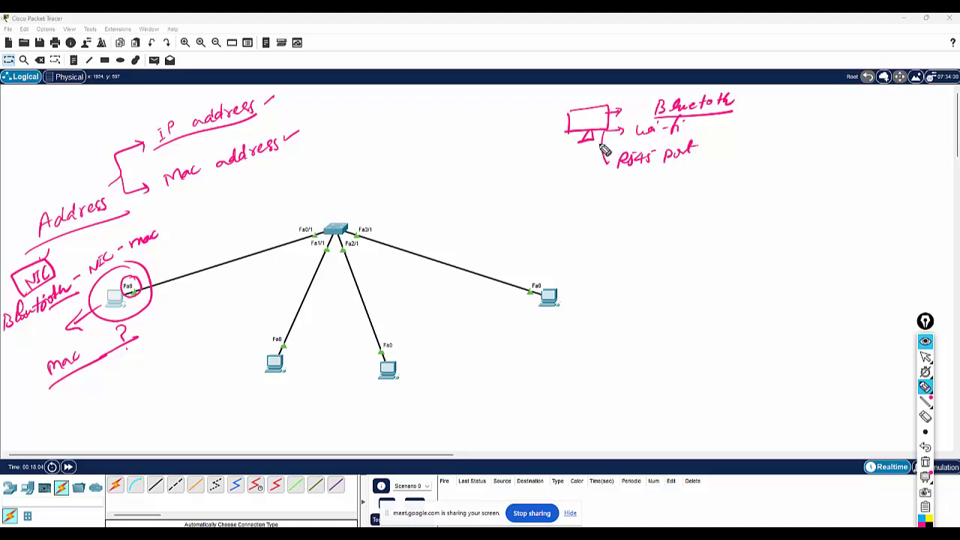
pyautogui.moveTo(599, 133); pyautogui.dragTo(600, 206)
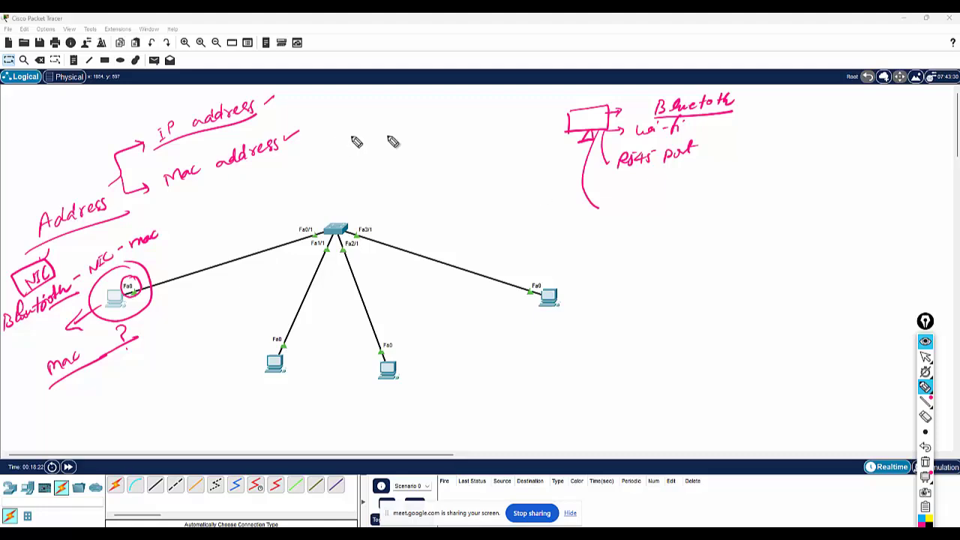
pyautogui.click(925, 388)
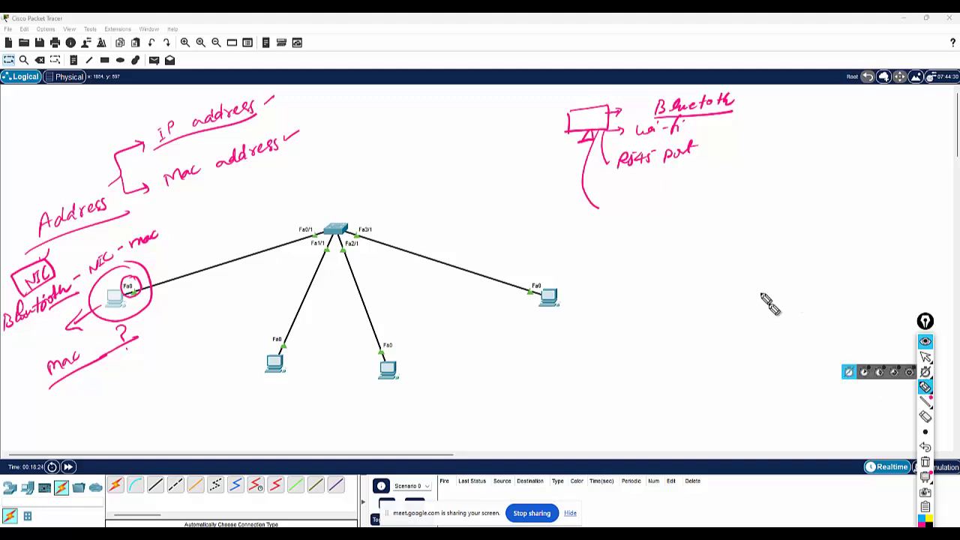
pyautogui.click(926, 417)
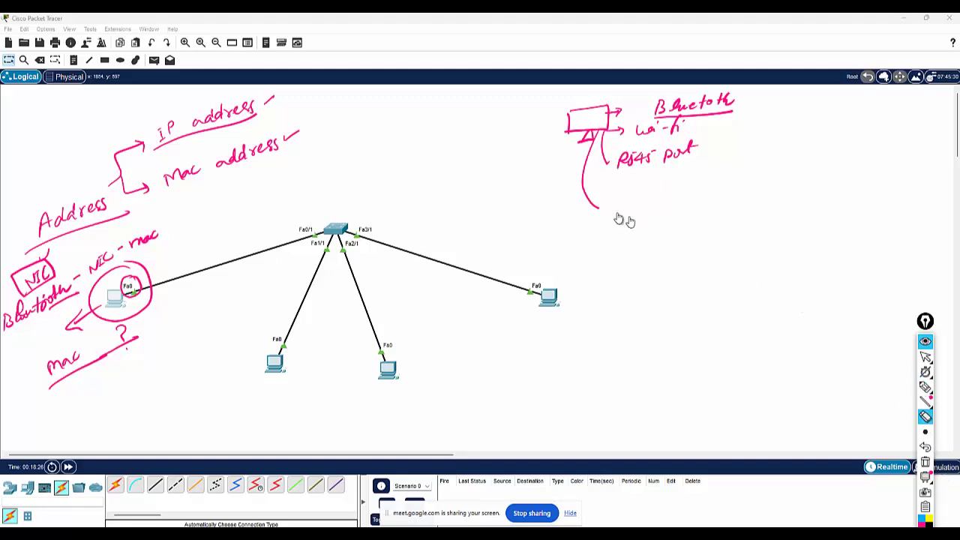
pyautogui.click(600, 201)
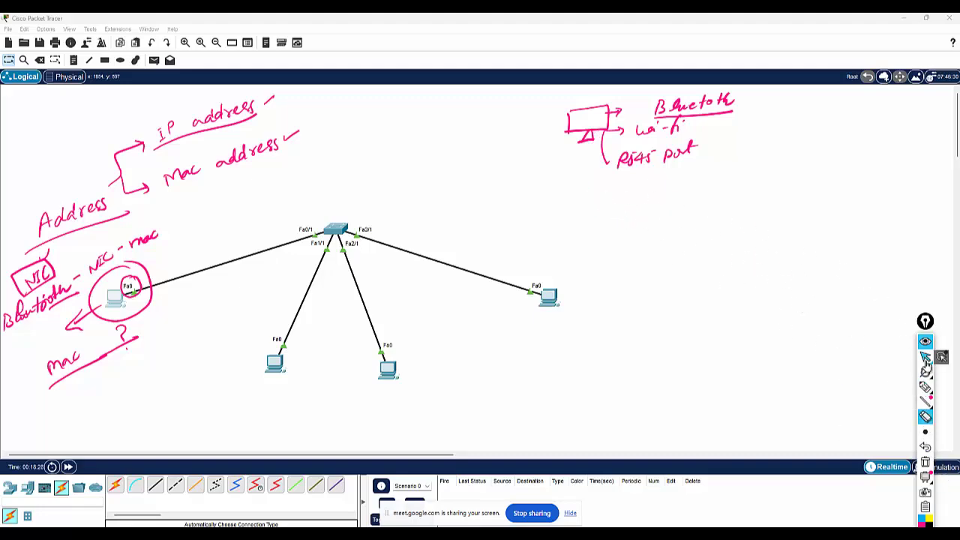
# - Mark the three interface labels with lines, bracket the computer sketch on both sides, and add an arrow to "mac address"
pyautogui.click(926, 387)
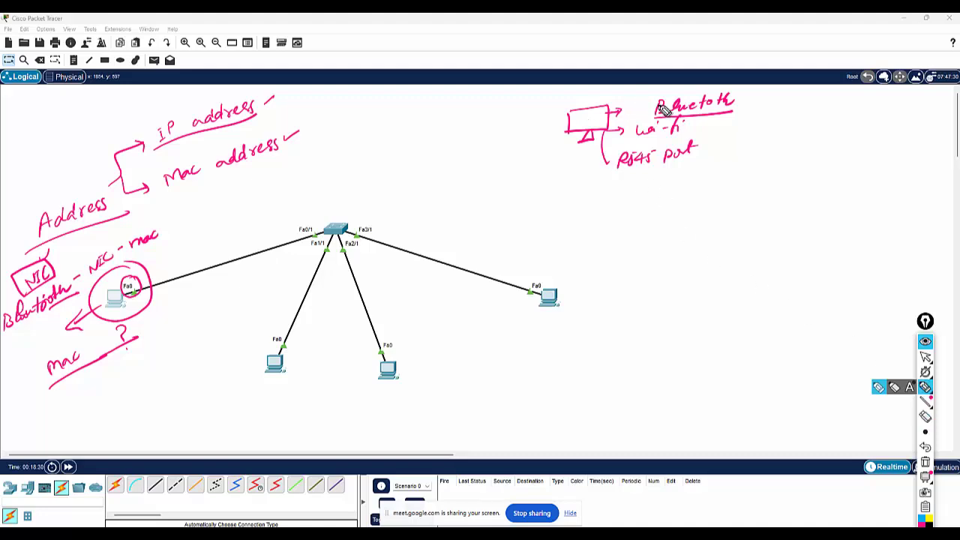
pyautogui.moveTo(652, 97); pyautogui.dragTo(720, 93)
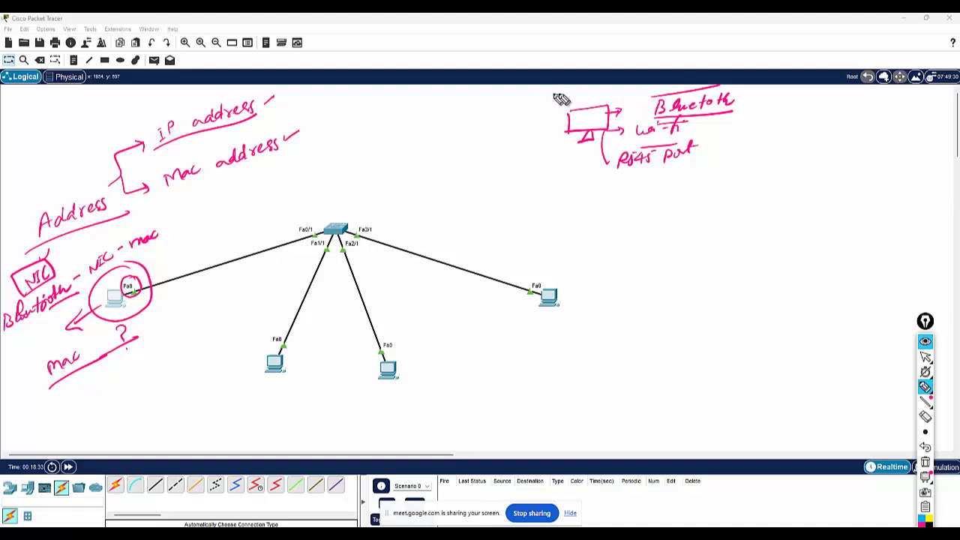
pyautogui.moveTo(559, 95); pyautogui.dragTo(531, 186)
pyautogui.moveTo(758, 98); pyautogui.dragTo(712, 158)
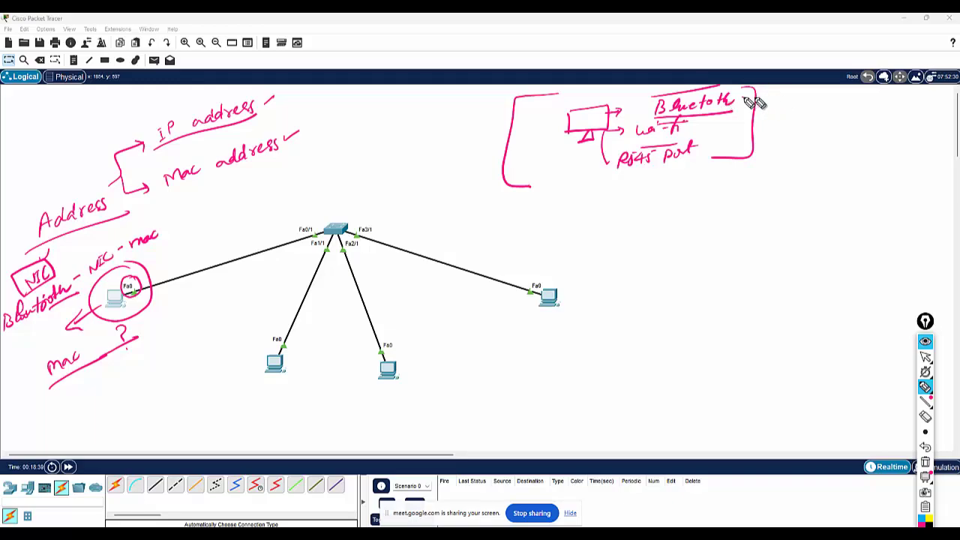
pyautogui.moveTo(758, 97); pyautogui.dragTo(869, 95)
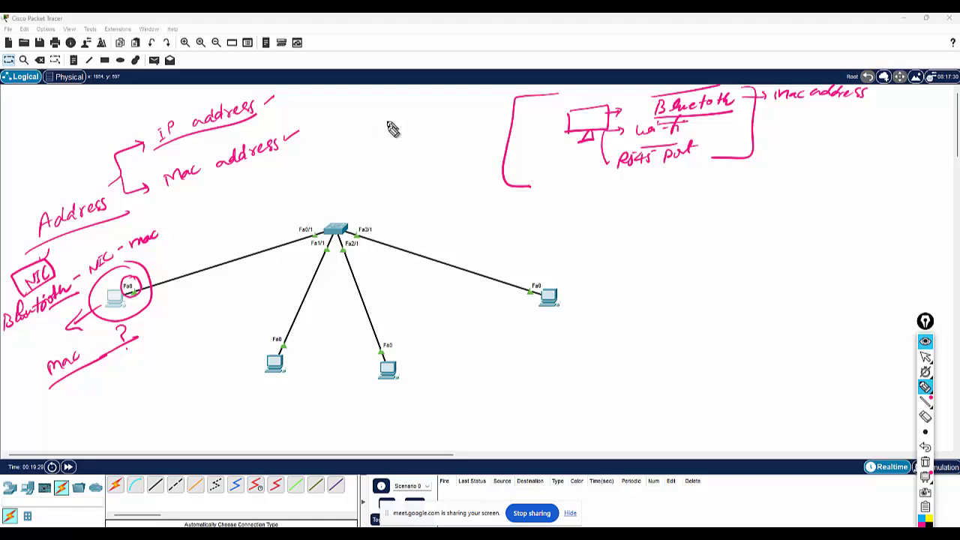
# - Handwrite a boxed "NIC" above the switch and add a pen mark at the box's edge
pyautogui.moveTo(368, 124)
pyautogui.mouseDown()
pyautogui.moveTo(385, 110)
pyautogui.moveTo(396, 122)
pyautogui.moveTo(354, 102)
pyautogui.mouseUp()
pyautogui.moveTo(421, 105); pyautogui.dragTo(445, 89)
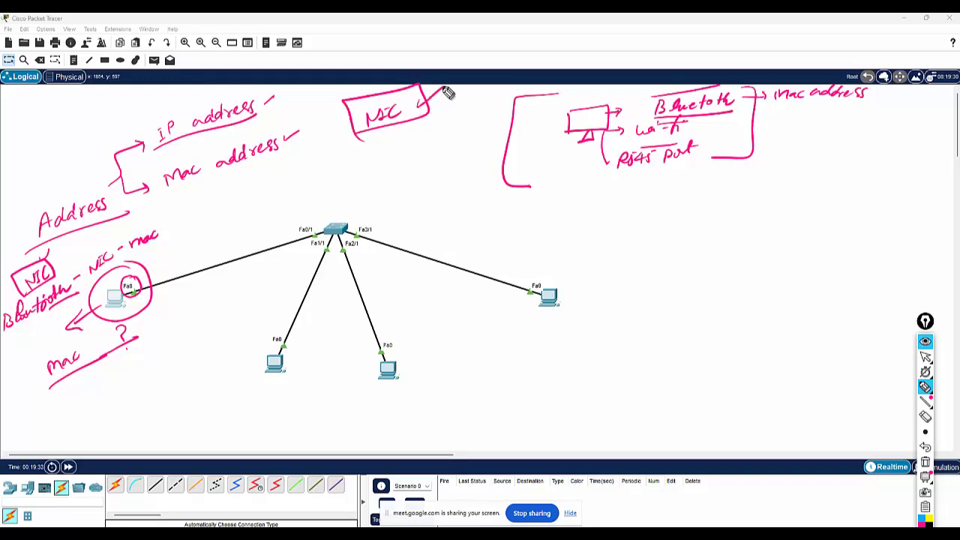
# - Sketch a computer case with an internal card wired to a small connector below the monitor drawing, and tick "Bluetooth" and the monitor
pyautogui.moveTo(677, 84); pyautogui.dragTo(699, 76)
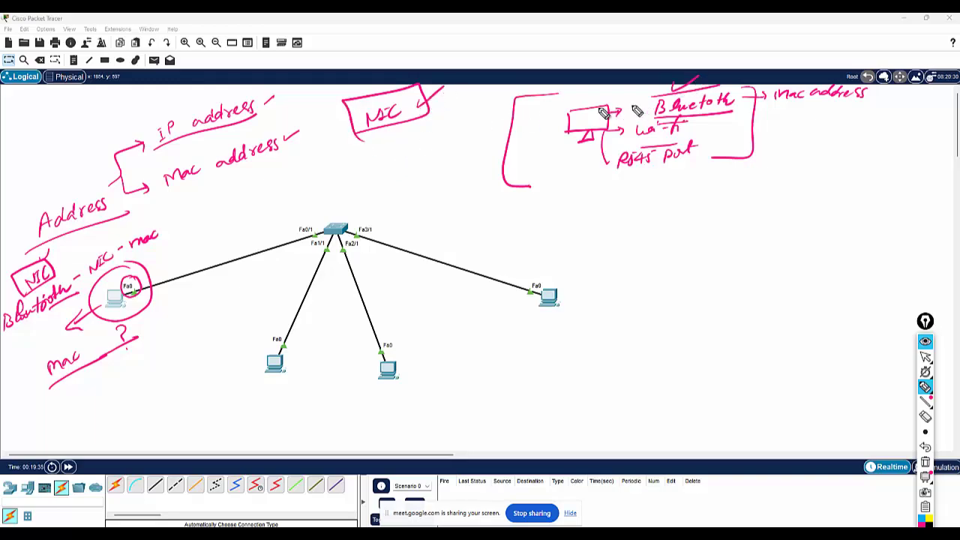
pyautogui.moveTo(559, 162)
pyautogui.mouseDown()
pyautogui.moveTo(598, 221)
pyautogui.moveTo(562, 169)
pyautogui.moveTo(570, 189)
pyautogui.moveTo(586, 177)
pyautogui.moveTo(623, 187)
pyautogui.mouseUp()
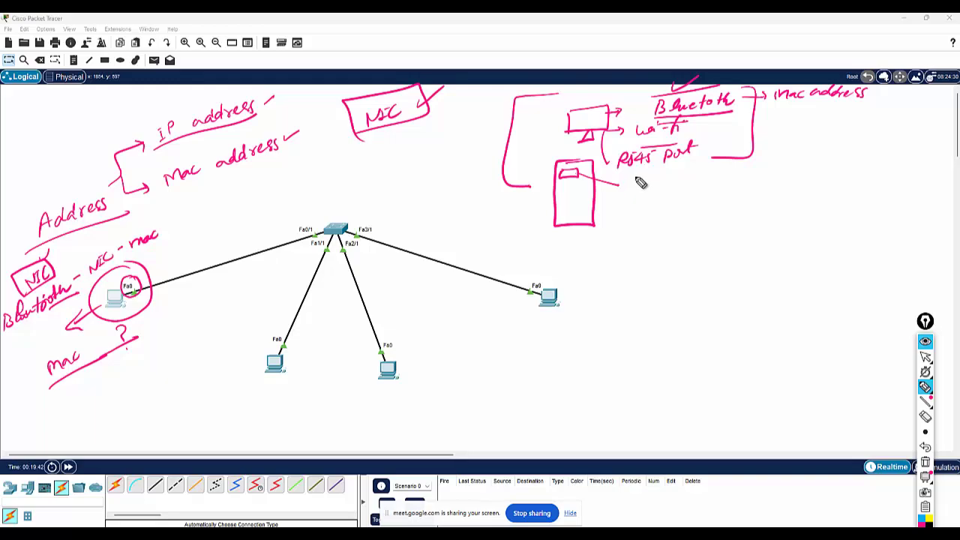
pyautogui.moveTo(638, 180)
pyautogui.mouseDown()
pyautogui.moveTo(636, 192)
pyautogui.moveTo(651, 187)
pyautogui.moveTo(577, 171)
pyautogui.mouseUp()
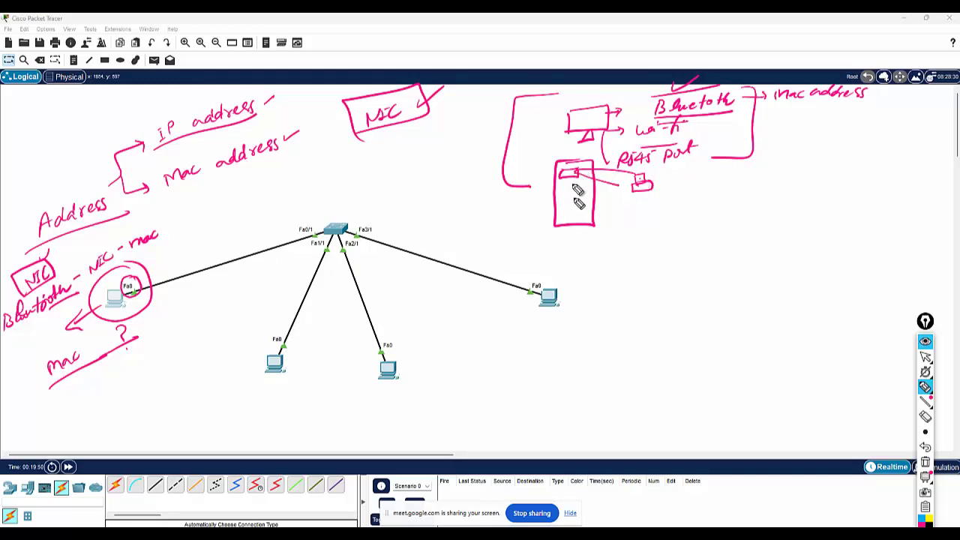
pyautogui.moveTo(570, 106); pyautogui.dragTo(584, 99)
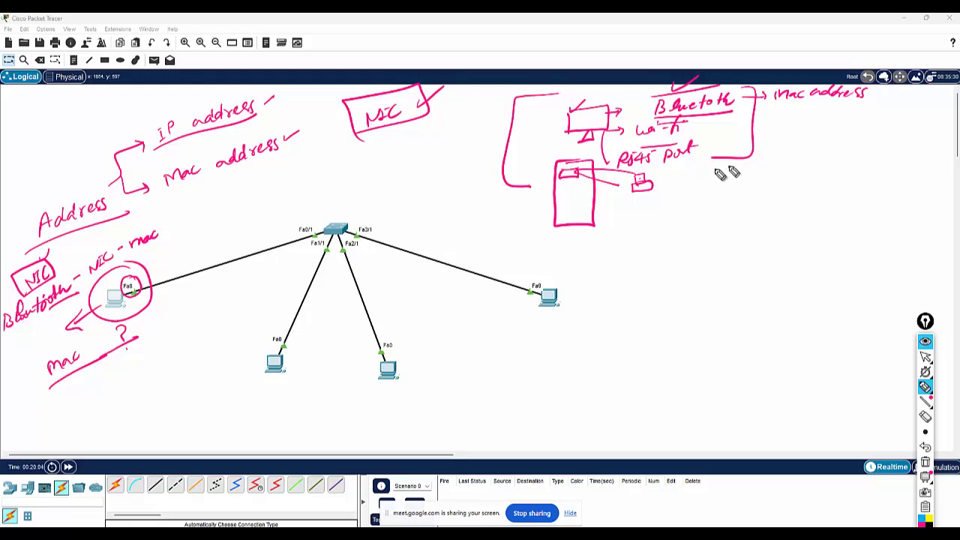
# - Draw a downward arrow from the boxed "NIC" above the switch and handwrite "Hard coded mac address" with "address" underlined
pyautogui.moveTo(387, 129)
pyautogui.mouseDown()
pyautogui.moveTo(382, 172)
pyautogui.moveTo(453, 148)
pyautogui.moveTo(456, 159)
pyautogui.moveTo(470, 155)
pyautogui.mouseUp()
pyautogui.moveTo(405, 189)
pyautogui.mouseDown()
pyautogui.moveTo(438, 190)
pyautogui.moveTo(424, 213)
pyautogui.moveTo(488, 202)
pyautogui.moveTo(508, 182)
pyautogui.moveTo(417, 219)
pyautogui.mouseUp()
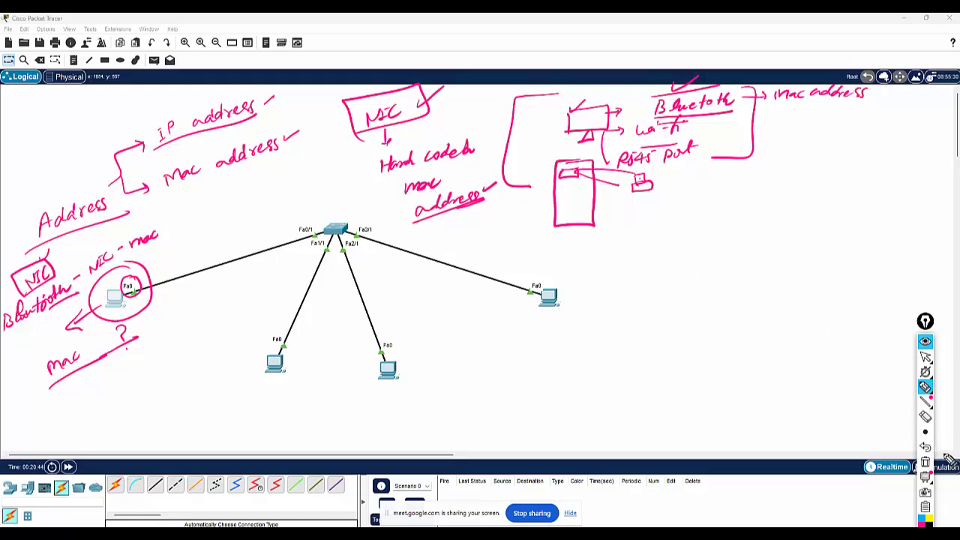
# - Erase the handwritten notes and sketches except "Address" and its "IP address" branch, and return to the pen
pyautogui.click(926, 418)
pyautogui.moveTo(479, 209)
pyautogui.mouseDown()
pyautogui.moveTo(420, 161)
pyautogui.moveTo(442, 189)
pyautogui.moveTo(415, 142)
pyautogui.moveTo(437, 99)
pyautogui.moveTo(415, 137)
pyautogui.moveTo(225, 167)
pyautogui.mouseUp()
pyautogui.moveTo(163, 206)
pyautogui.mouseDown()
pyautogui.moveTo(25, 277)
pyautogui.moveTo(42, 339)
pyautogui.moveTo(79, 266)
pyautogui.moveTo(167, 261)
pyautogui.moveTo(144, 339)
pyautogui.moveTo(60, 367)
pyautogui.moveTo(85, 344)
pyautogui.moveTo(72, 280)
pyautogui.moveTo(47, 265)
pyautogui.moveTo(30, 328)
pyautogui.moveTo(504, 182)
pyautogui.moveTo(592, 129)
pyautogui.moveTo(750, 99)
pyautogui.moveTo(698, 107)
pyautogui.moveTo(633, 157)
pyautogui.moveTo(630, 191)
pyautogui.moveTo(729, 96)
pyautogui.moveTo(866, 105)
pyautogui.moveTo(755, 88)
pyautogui.moveTo(782, 96)
pyautogui.mouseUp()
pyautogui.click(925, 387)
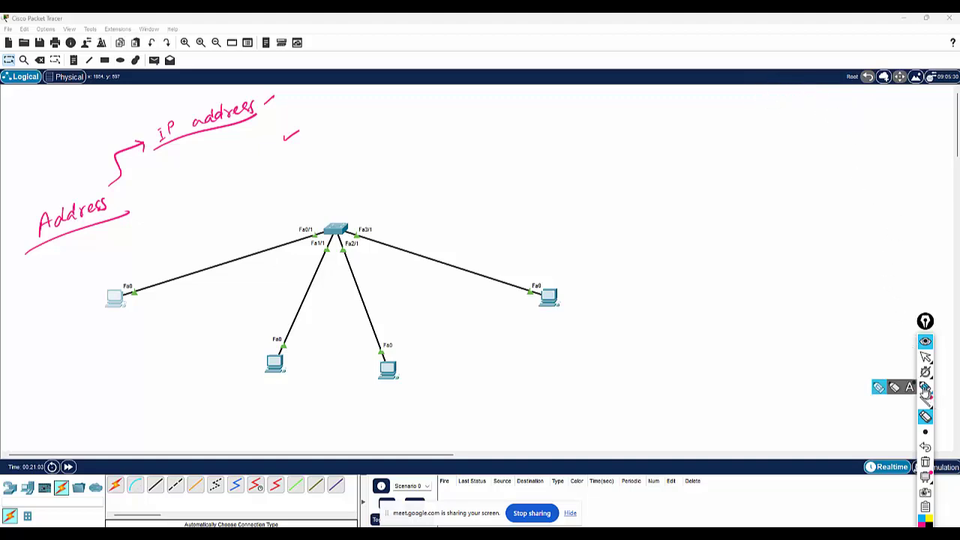
# - Add an underlined "mac address" branch with the note "Local communication", and box "IP address" with a tick and an outgoing arrow
pyautogui.moveTo(130, 214)
pyautogui.mouseDown()
pyautogui.moveTo(140, 223)
pyautogui.moveTo(294, 157)
pyautogui.mouseUp()
pyautogui.moveTo(150, 143)
pyautogui.mouseDown()
pyautogui.moveTo(251, 91)
pyautogui.moveTo(272, 122)
pyautogui.moveTo(154, 154)
pyautogui.mouseUp()
pyautogui.moveTo(266, 103)
pyautogui.mouseDown()
pyautogui.moveTo(299, 96)
pyautogui.moveTo(287, 120)
pyautogui.mouseUp()
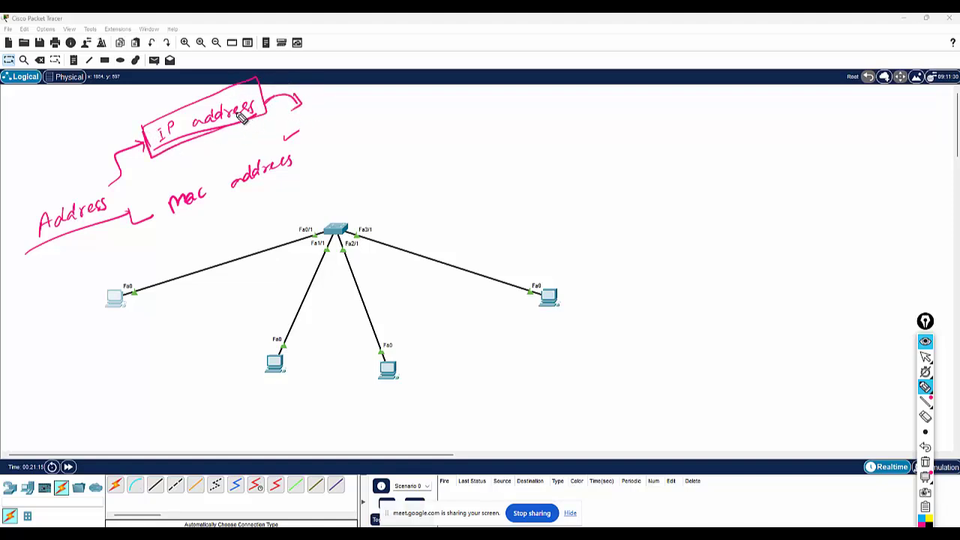
pyautogui.moveTo(239, 91); pyautogui.dragTo(252, 84)
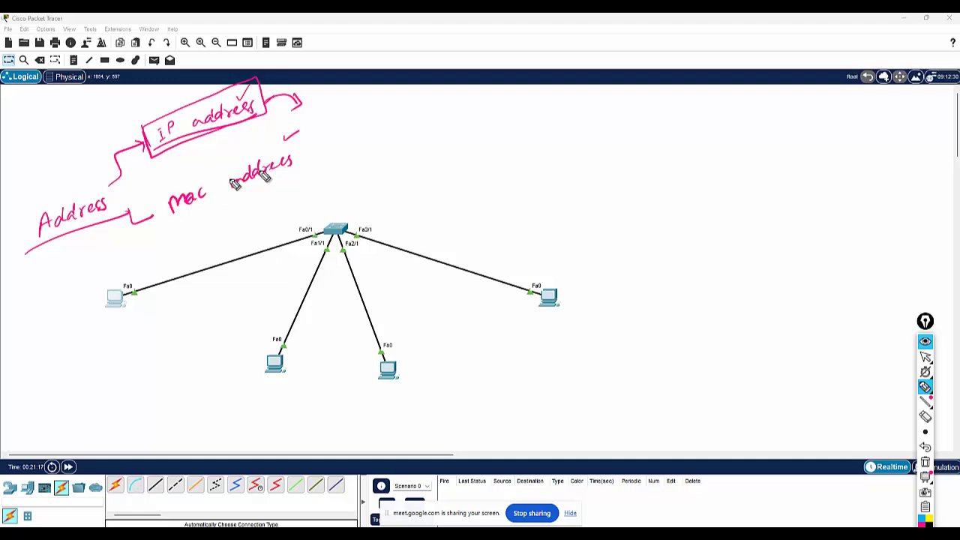
pyautogui.moveTo(177, 224)
pyautogui.mouseDown()
pyautogui.moveTo(307, 171)
pyautogui.moveTo(523, 124)
pyautogui.moveTo(448, 157)
pyautogui.moveTo(412, 160)
pyautogui.mouseUp()
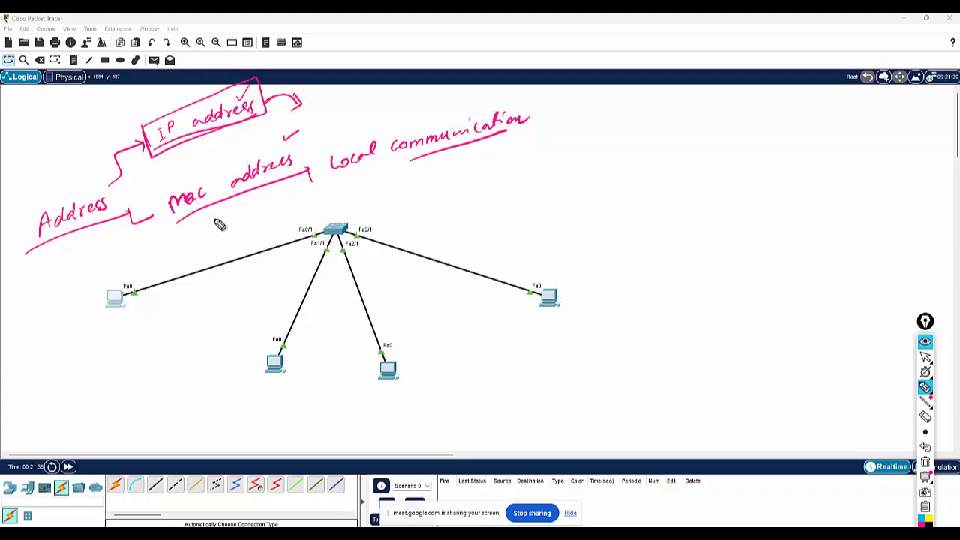
# - Circle and underline "IP address" and "mac address", add an arrow from "mac address", and circle and tick the leftmost PC
pyautogui.moveTo(155, 156); pyautogui.dragTo(172, 161)
pyautogui.moveTo(183, 105)
pyautogui.mouseDown()
pyautogui.moveTo(211, 160)
pyautogui.moveTo(162, 108)
pyautogui.mouseUp()
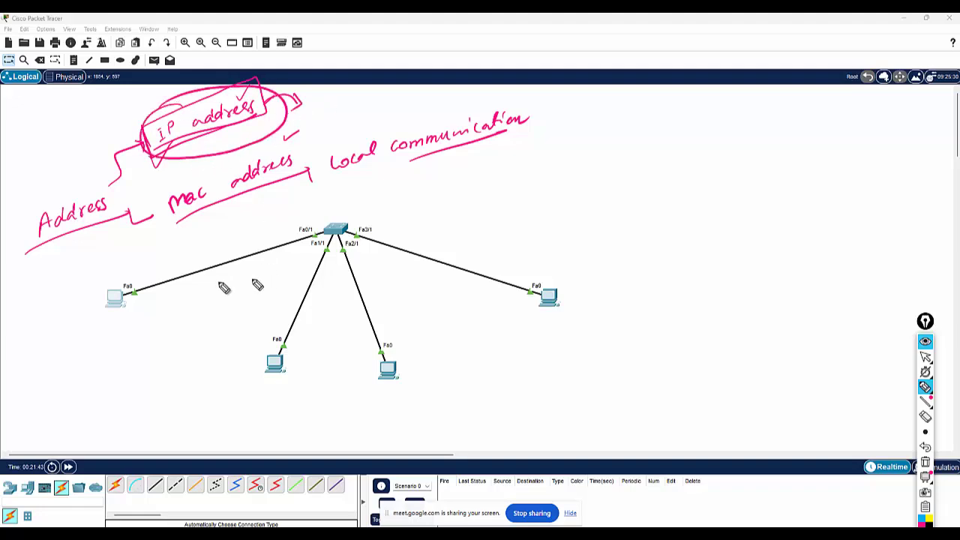
pyautogui.moveTo(120, 276)
pyautogui.mouseDown()
pyautogui.moveTo(112, 316)
pyautogui.moveTo(126, 274)
pyautogui.moveTo(112, 252)
pyautogui.mouseUp()
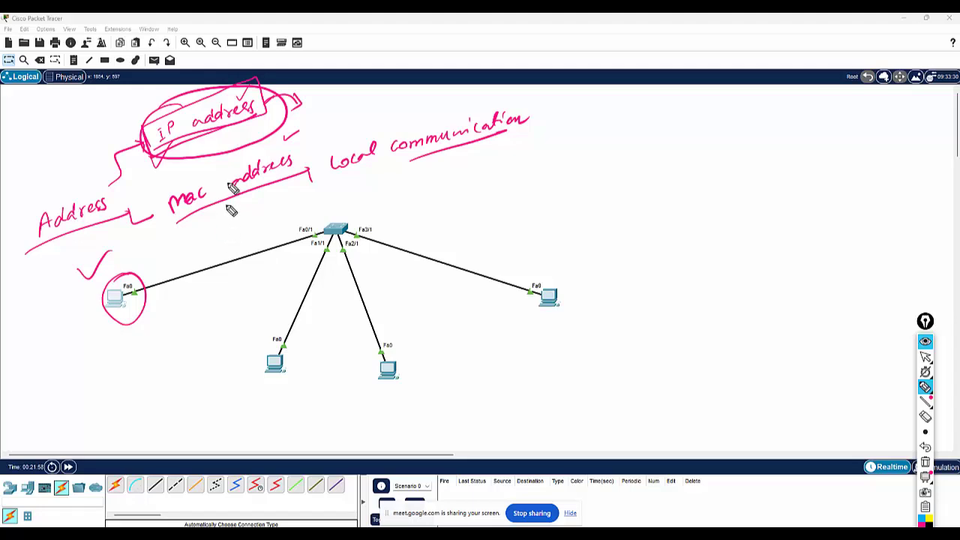
pyautogui.moveTo(125, 114); pyautogui.dragTo(153, 96)
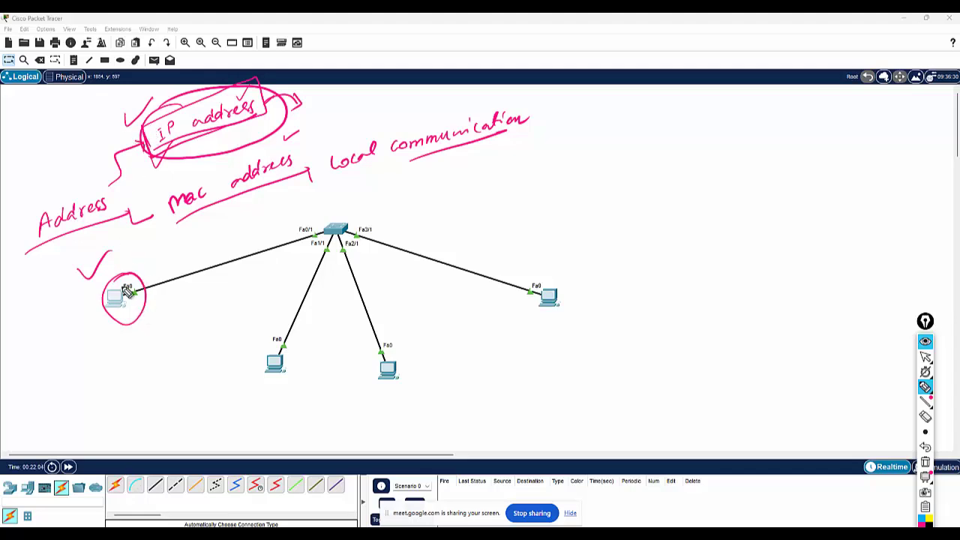
pyautogui.moveTo(175, 180)
pyautogui.mouseDown()
pyautogui.moveTo(157, 221)
pyautogui.moveTo(321, 208)
pyautogui.moveTo(197, 158)
pyautogui.mouseUp()
pyautogui.moveTo(330, 182); pyautogui.dragTo(357, 189)
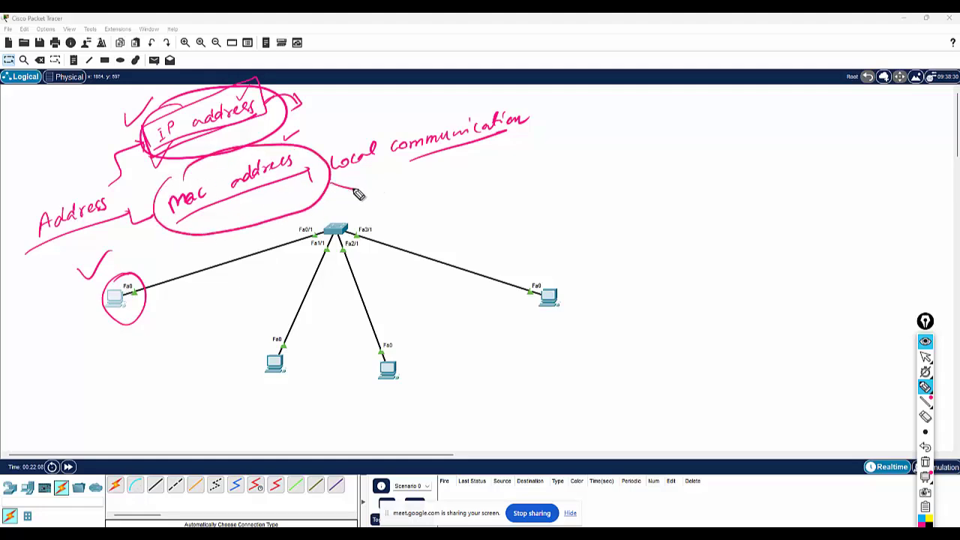
pyautogui.moveTo(168, 223); pyautogui.dragTo(314, 171)
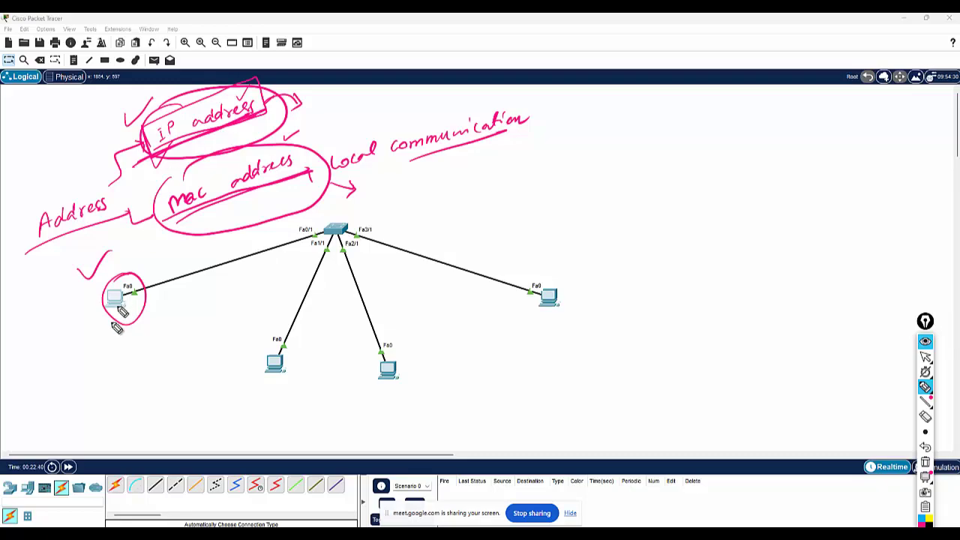
# - Box and underline the leftmost PC, circle its Fa0 port, and draw a line from the port to the note "mac address"
pyautogui.moveTo(80, 304)
pyautogui.mouseDown()
pyautogui.moveTo(81, 339)
pyautogui.moveTo(73, 292)
pyautogui.mouseUp()
pyautogui.moveTo(120, 319)
pyautogui.mouseDown()
pyautogui.moveTo(97, 321)
pyautogui.moveTo(117, 293)
pyautogui.moveTo(129, 298)
pyautogui.mouseUp()
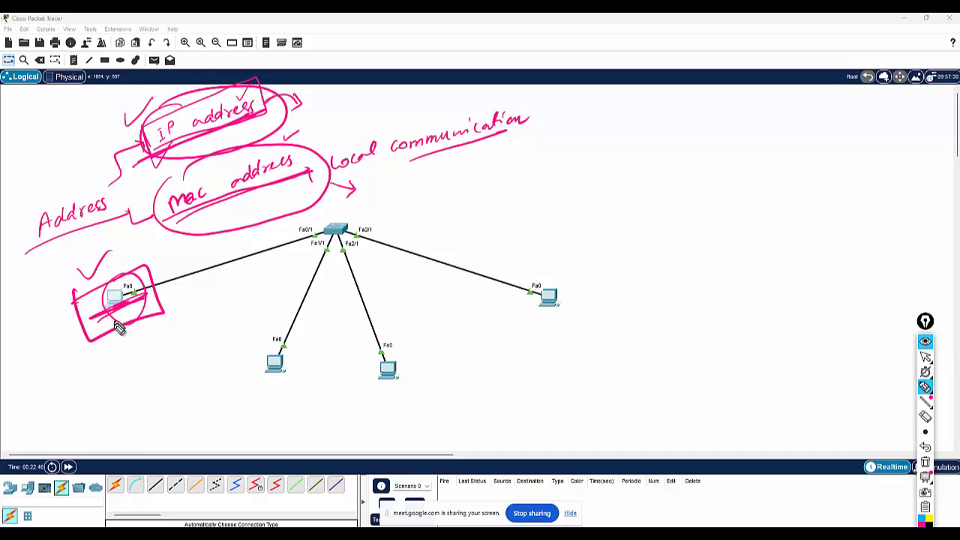
pyautogui.moveTo(135, 285)
pyautogui.mouseDown()
pyautogui.moveTo(145, 369)
pyautogui.moveTo(227, 336)
pyautogui.moveTo(204, 353)
pyautogui.moveTo(238, 317)
pyautogui.moveTo(213, 317)
pyautogui.mouseUp()
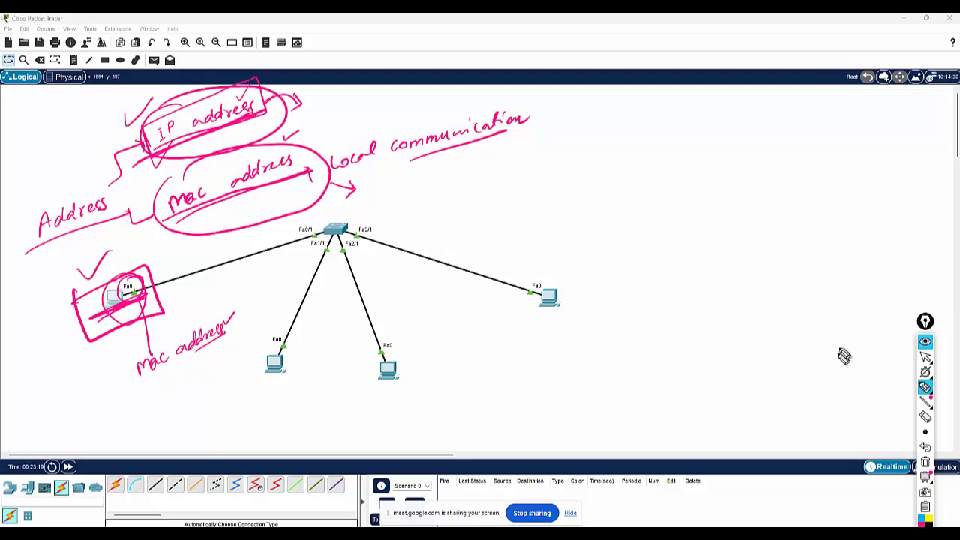
# - Clear all annotations, box the leftmost PC and its Fa0 port, and draw an arrow from the port to a ticked, boxed "IP"
pyautogui.click(925, 463)
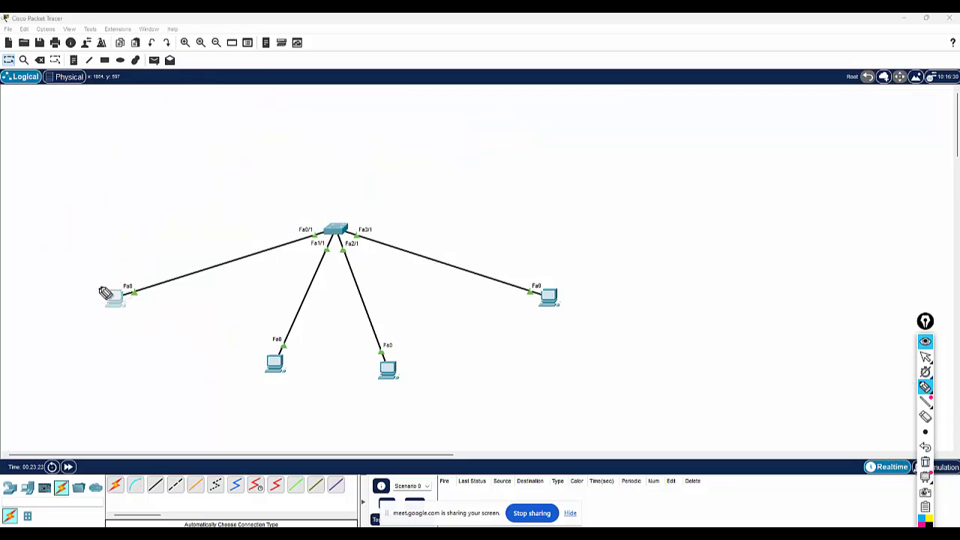
pyautogui.moveTo(92, 270)
pyautogui.mouseDown()
pyautogui.moveTo(145, 290)
pyautogui.moveTo(95, 272)
pyautogui.mouseUp()
pyautogui.moveTo(93, 262); pyautogui.dragTo(115, 253)
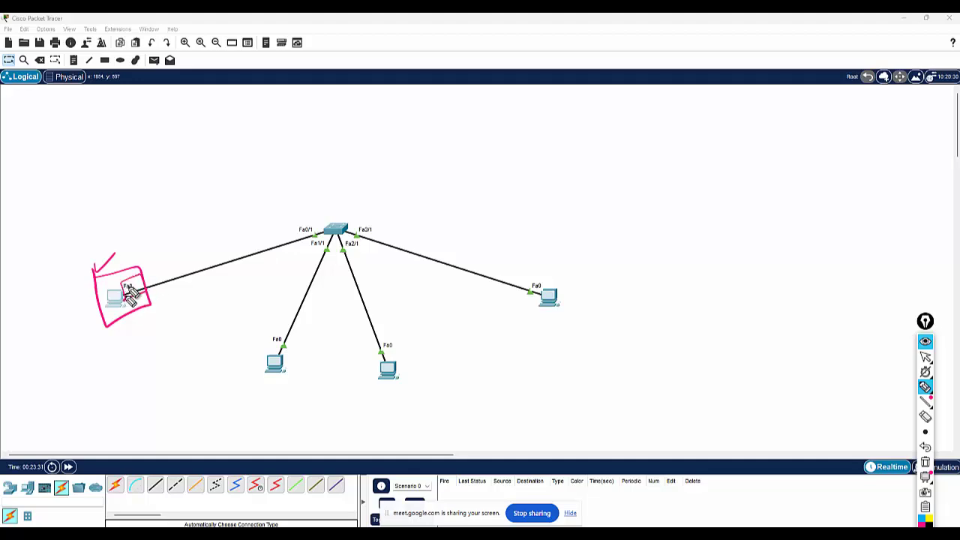
pyautogui.moveTo(117, 274); pyautogui.dragTo(148, 180)
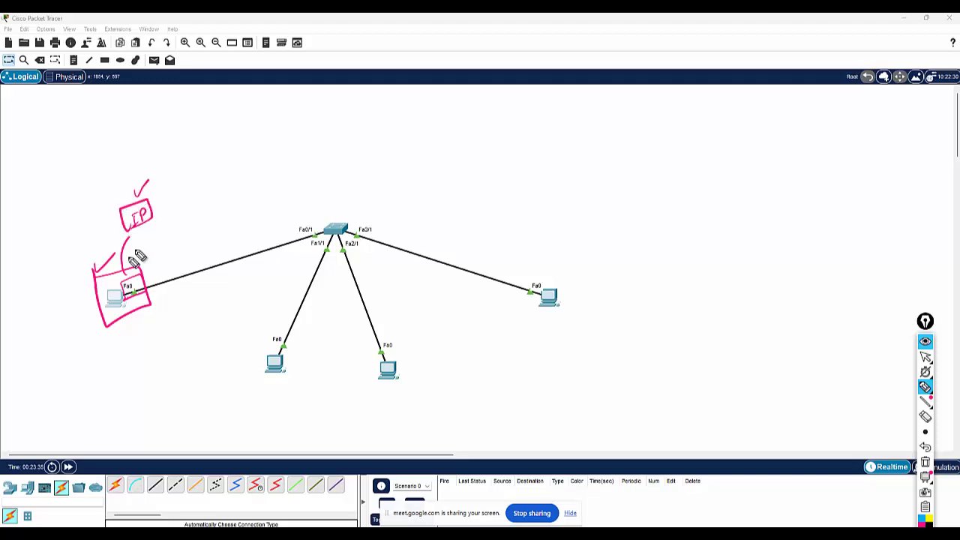
pyautogui.moveTo(121, 241); pyautogui.dragTo(133, 241)
# - Handwrite "Gratu Arp request" above the boxed IP, underline and box it, and add ticks to it and the leftmost PC
pyautogui.moveTo(48, 157)
pyautogui.mouseDown()
pyautogui.moveTo(62, 160)
pyautogui.moveTo(133, 124)
pyautogui.moveTo(154, 129)
pyautogui.moveTo(171, 100)
pyautogui.mouseUp()
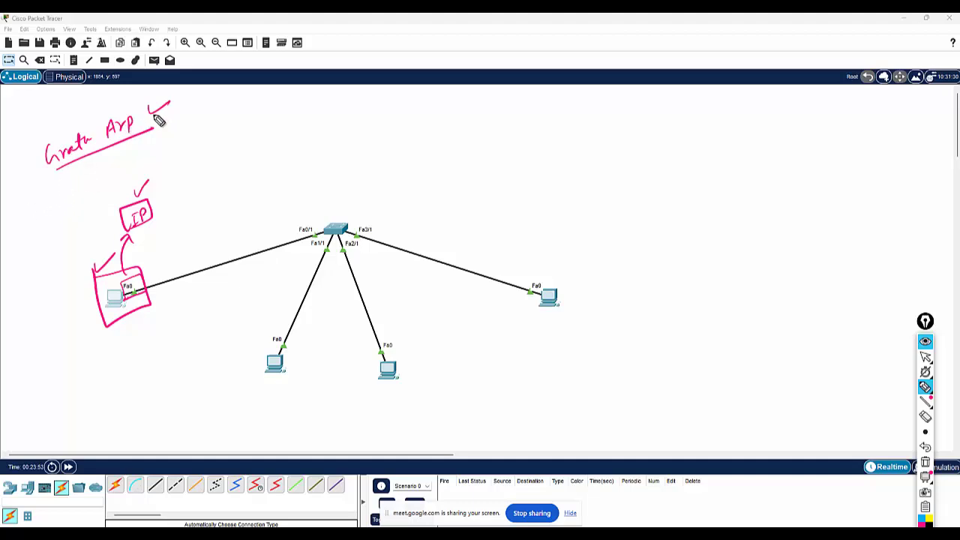
pyautogui.moveTo(155, 118); pyautogui.dragTo(205, 108)
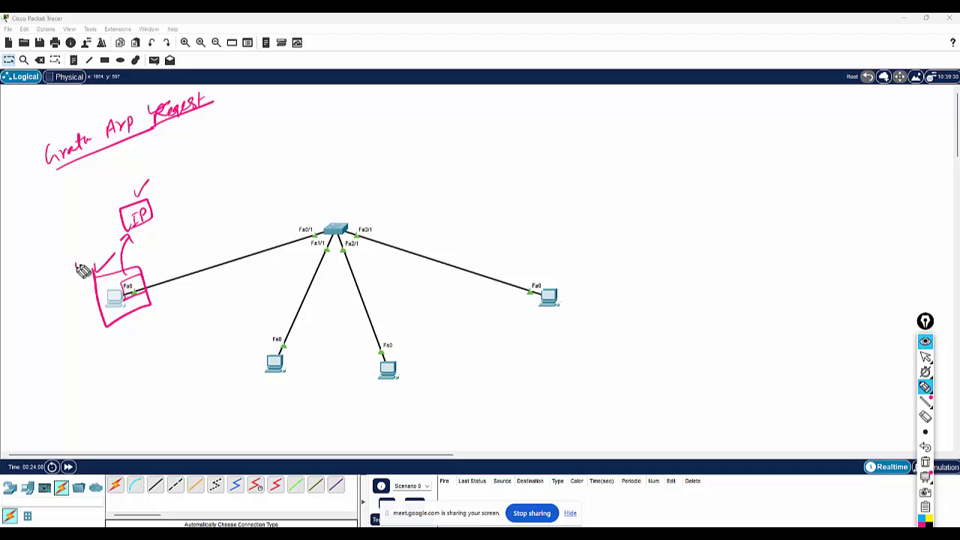
pyautogui.moveTo(75, 262); pyautogui.dragTo(91, 251)
pyautogui.moveTo(28, 147)
pyautogui.mouseDown()
pyautogui.moveTo(41, 189)
pyautogui.moveTo(184, 84)
pyautogui.moveTo(231, 122)
pyautogui.moveTo(48, 186)
pyautogui.moveTo(39, 144)
pyautogui.moveTo(48, 110)
pyautogui.mouseUp()
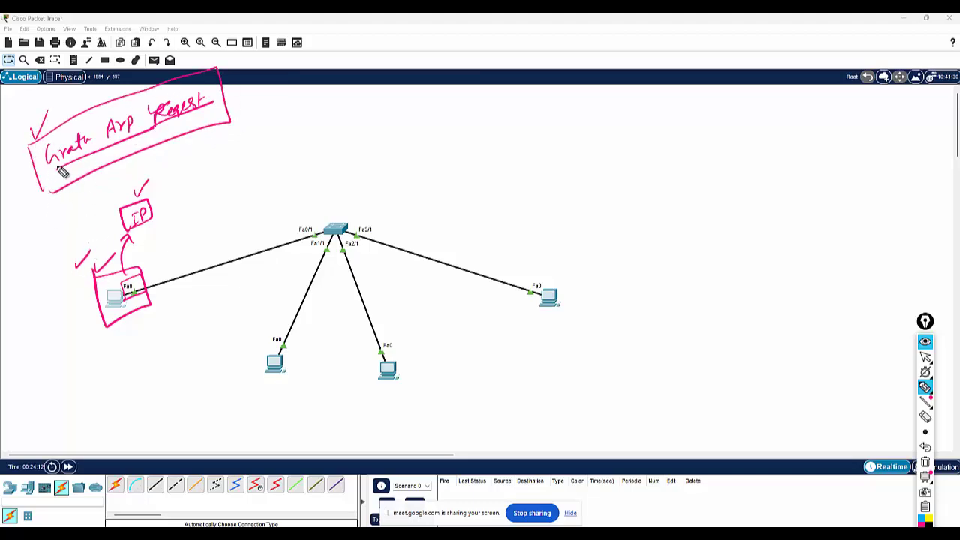
# - Draw an arrow beside the boxed "Gratu Arp request" and handwrite the point "It checks duplicacy of the IP"
pyautogui.moveTo(264, 99)
pyautogui.mouseDown()
pyautogui.moveTo(292, 99)
pyautogui.moveTo(285, 105)
pyautogui.mouseUp()
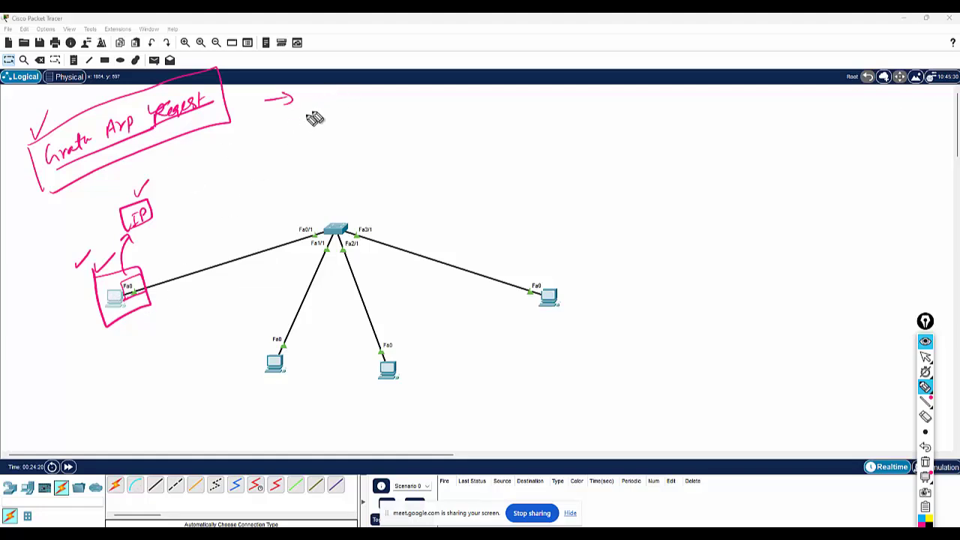
pyautogui.moveTo(327, 90); pyautogui.dragTo(331, 105)
pyautogui.moveTo(330, 96); pyautogui.dragTo(389, 97)
pyautogui.moveTo(417, 95); pyautogui.dragTo(590, 88)
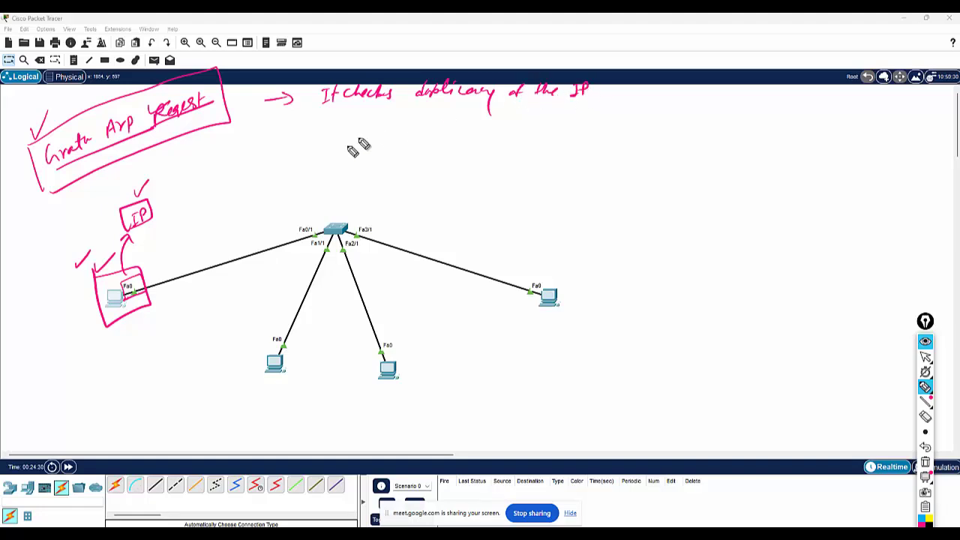
# - Add a second bullet arrow, underline "It checks duplicacy of the IP", and tick "Gratu Arp request" and the leftmost PC's port
pyautogui.moveTo(273, 134); pyautogui.dragTo(292, 132)
pyautogui.moveTo(285, 126); pyautogui.dragTo(284, 138)
pyautogui.moveTo(78, 171); pyautogui.dragTo(103, 154)
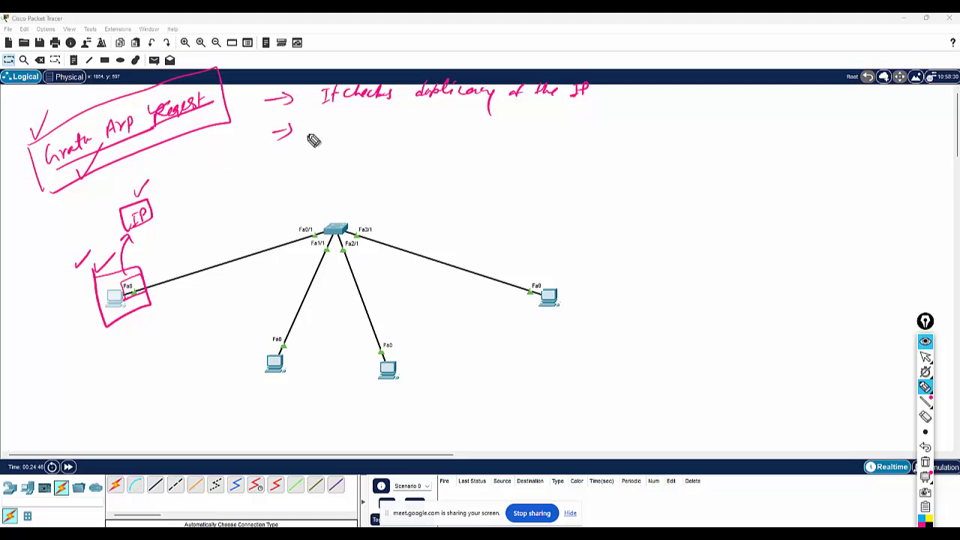
pyautogui.moveTo(120, 270); pyautogui.dragTo(150, 252)
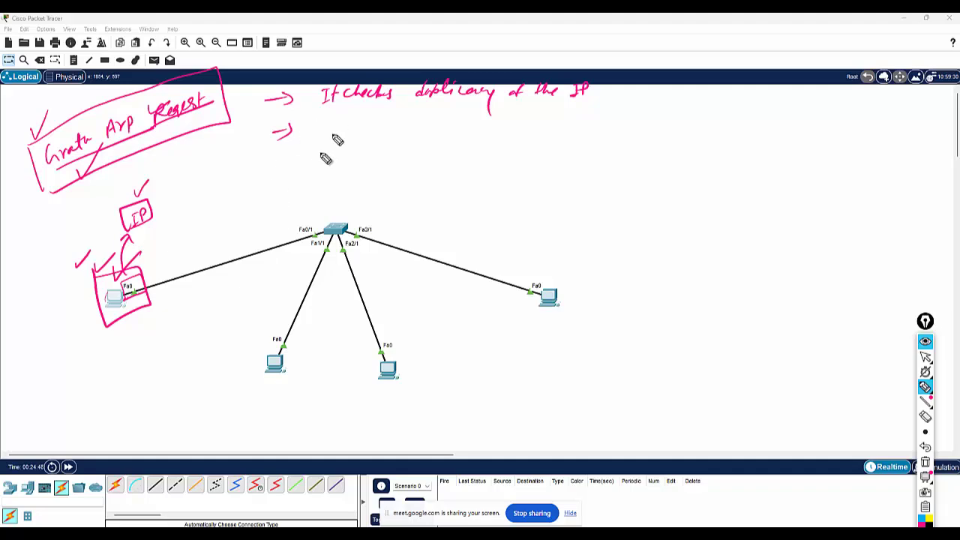
pyautogui.moveTo(323, 109); pyautogui.dragTo(588, 106)
pyautogui.moveTo(166, 140); pyautogui.dragTo(204, 112)
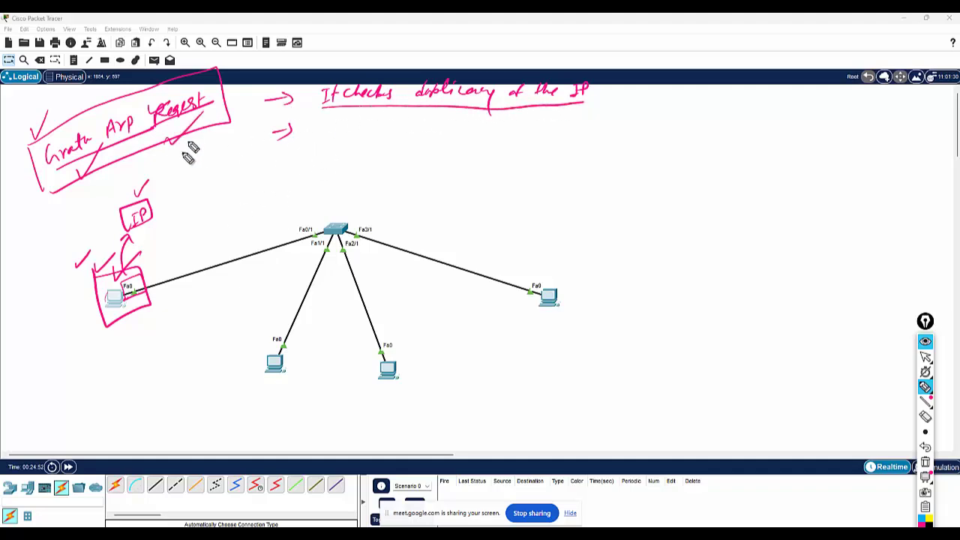
# - Circle the switch, mark its Fa0/1 port, and draw an arrow to the note "It learns the mac address"
pyautogui.moveTo(337, 199)
pyautogui.mouseDown()
pyautogui.moveTo(382, 268)
pyautogui.moveTo(371, 193)
pyautogui.moveTo(598, 154)
pyautogui.moveTo(574, 152)
pyautogui.moveTo(636, 156)
pyautogui.mouseUp()
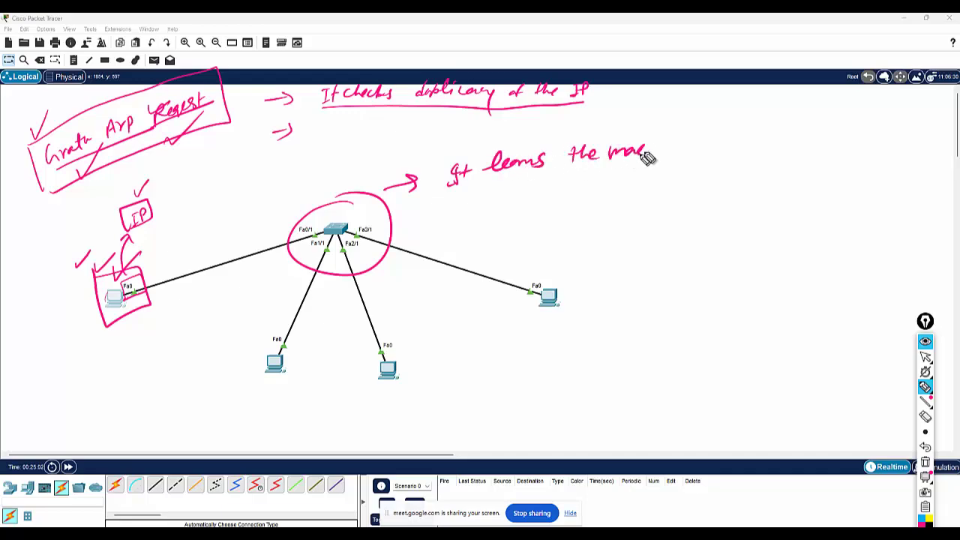
pyautogui.moveTo(309, 226); pyautogui.dragTo(324, 224)
pyautogui.moveTo(672, 148); pyautogui.dragTo(754, 142)
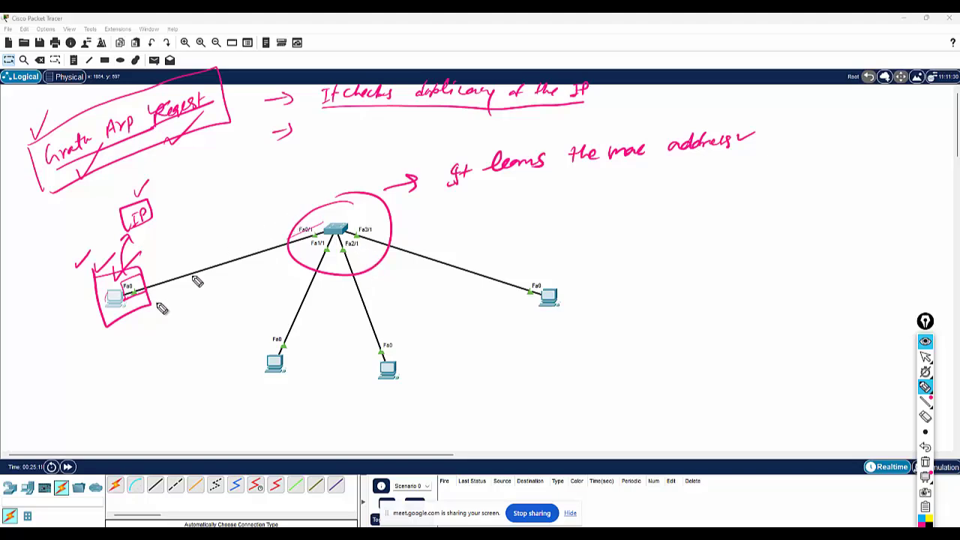
# - Circle the whole "Gratu Arp request" box, add an arrow leading down from it, and circle the word "request"
pyautogui.moveTo(53, 120)
pyautogui.mouseDown()
pyautogui.moveTo(204, 150)
pyautogui.moveTo(45, 113)
pyautogui.mouseUp()
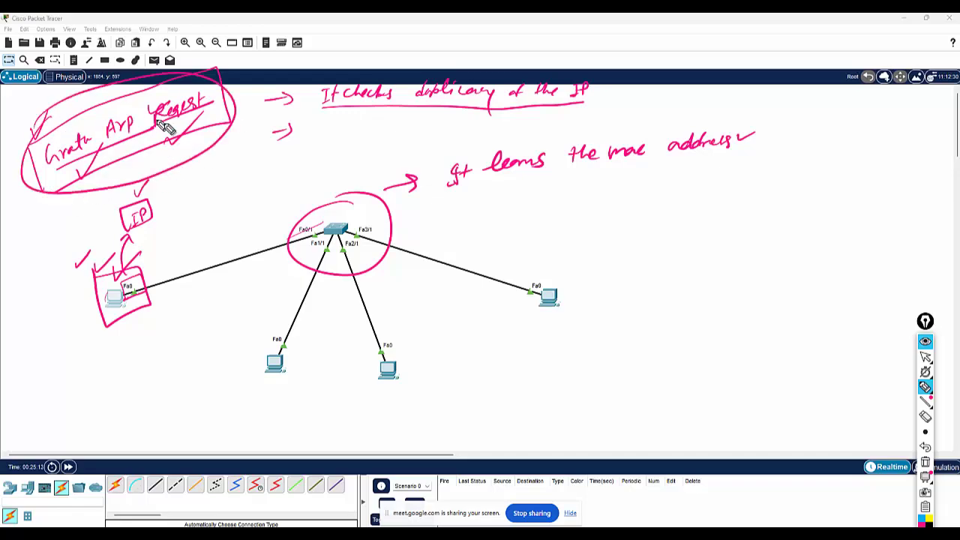
pyautogui.moveTo(217, 163); pyautogui.dragTo(223, 158)
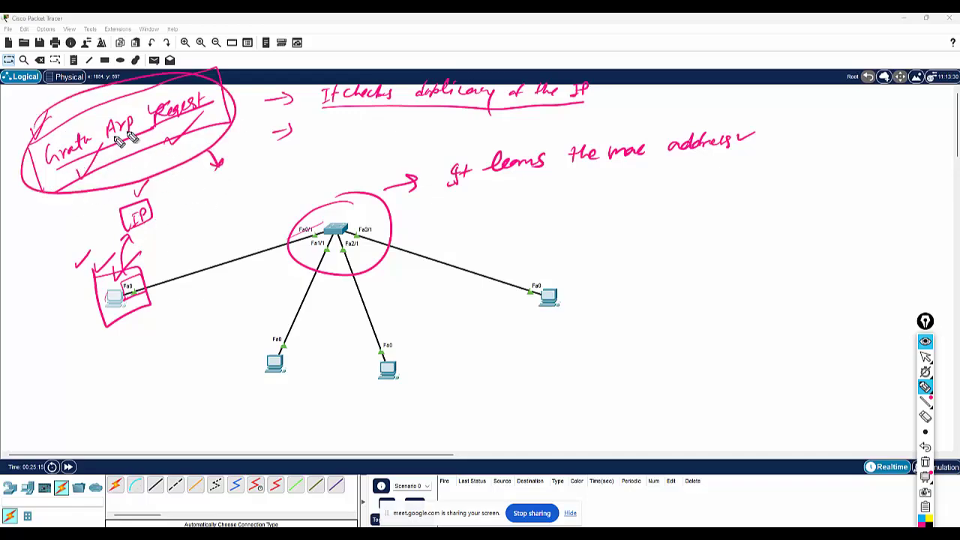
pyautogui.moveTo(189, 101); pyautogui.dragTo(197, 92)
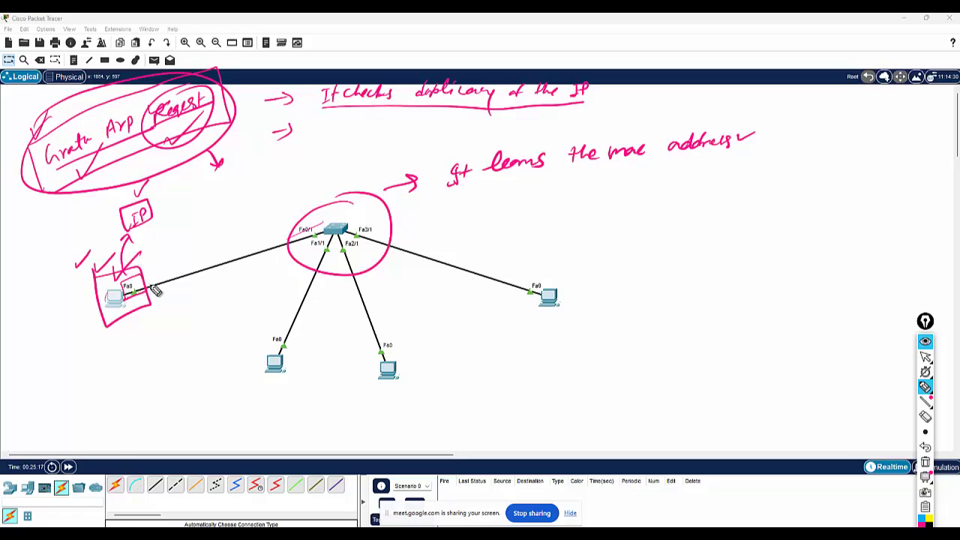
# - Draw an arrow from the leftmost PC to the switch's Fa0/1 port, circle and tick that port, and draw a line from the switch
pyautogui.moveTo(144, 274); pyautogui.dragTo(305, 231)
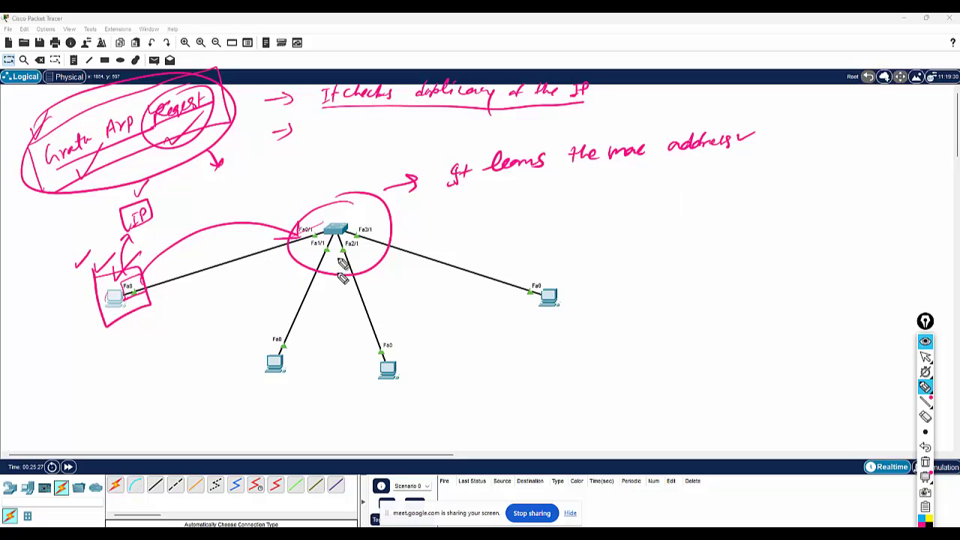
pyautogui.moveTo(318, 225); pyautogui.dragTo(304, 187)
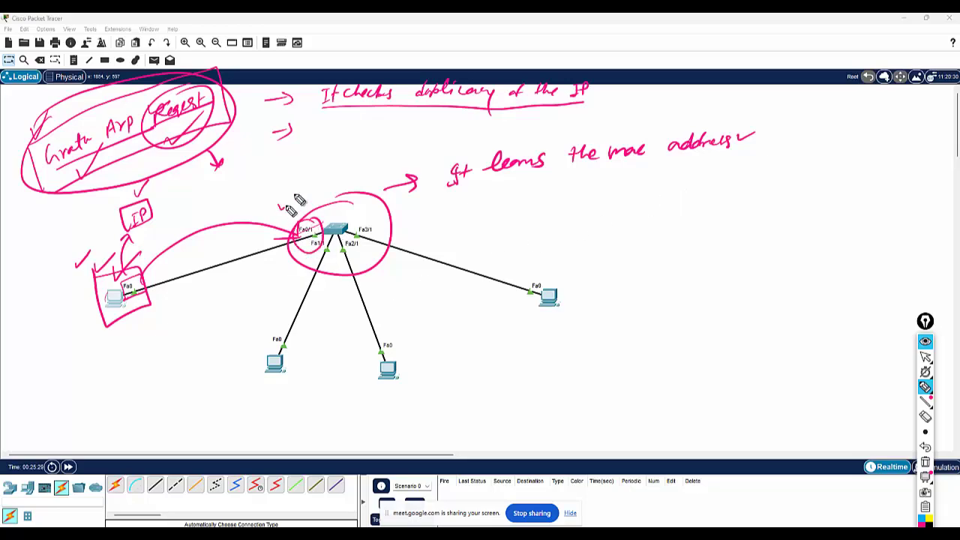
pyautogui.moveTo(370, 222); pyautogui.dragTo(427, 207)
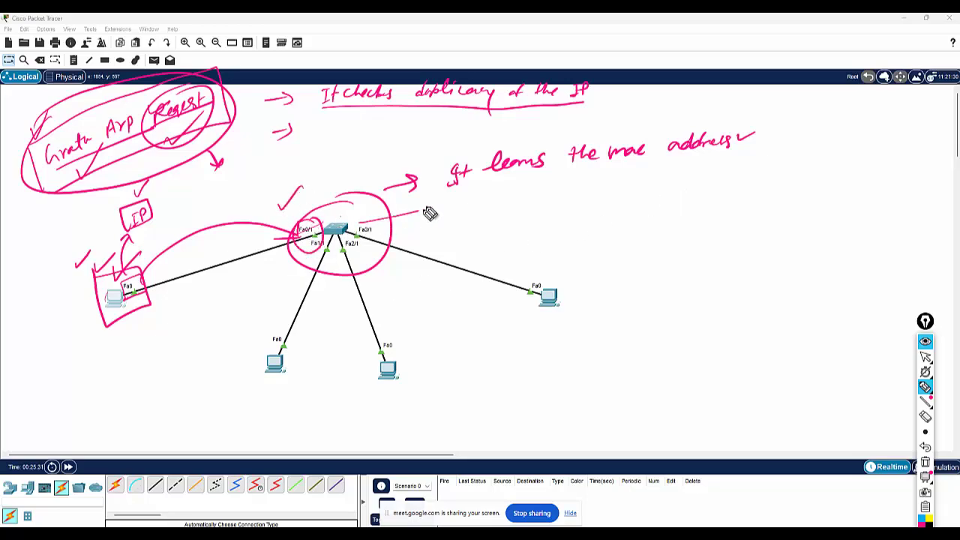
# - Draw an empty table box below "It learns the mac address" and label it "mac address table", ticked and underlined
pyautogui.moveTo(470, 239)
pyautogui.mouseDown()
pyautogui.moveTo(474, 196)
pyautogui.moveTo(675, 166)
pyautogui.mouseUp()
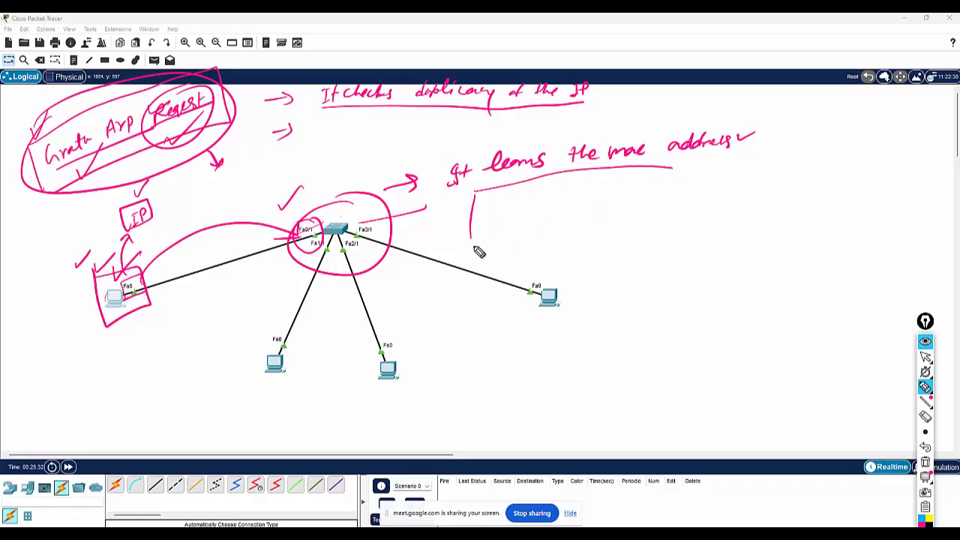
pyautogui.moveTo(472, 243)
pyautogui.mouseDown()
pyautogui.moveTo(729, 217)
pyautogui.moveTo(682, 162)
pyautogui.moveTo(724, 174)
pyautogui.moveTo(889, 158)
pyautogui.moveTo(930, 135)
pyautogui.mouseUp()
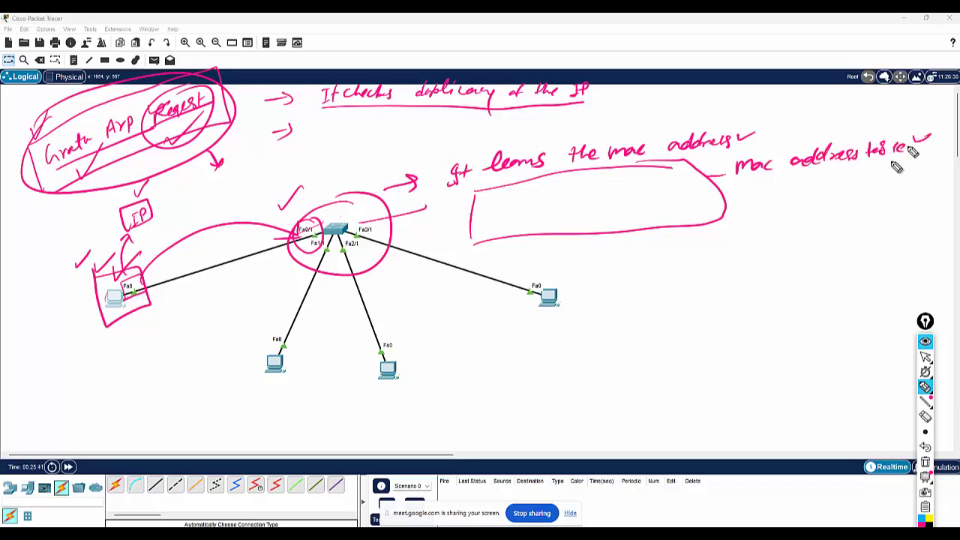
pyautogui.moveTo(904, 165); pyautogui.dragTo(849, 174)
pyautogui.moveTo(472, 215); pyautogui.dragTo(474, 239)
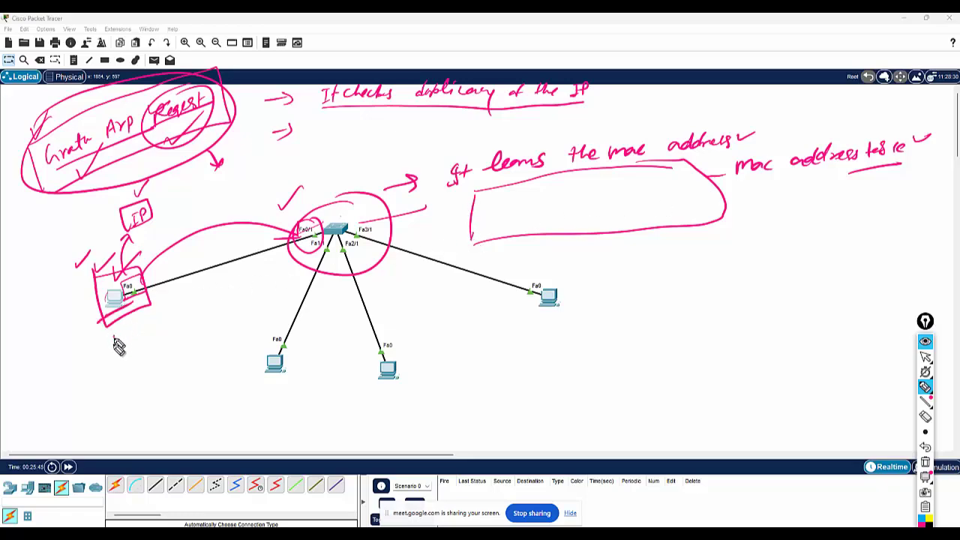
# - Label the leftmost PC with "1" and a boxed "A", and write its Fa0/1 entry with "A - 1" in the MAC address table box
pyautogui.moveTo(113, 336)
pyautogui.mouseDown()
pyautogui.moveTo(112, 353)
pyautogui.moveTo(171, 314)
pyautogui.moveTo(141, 330)
pyautogui.mouseUp()
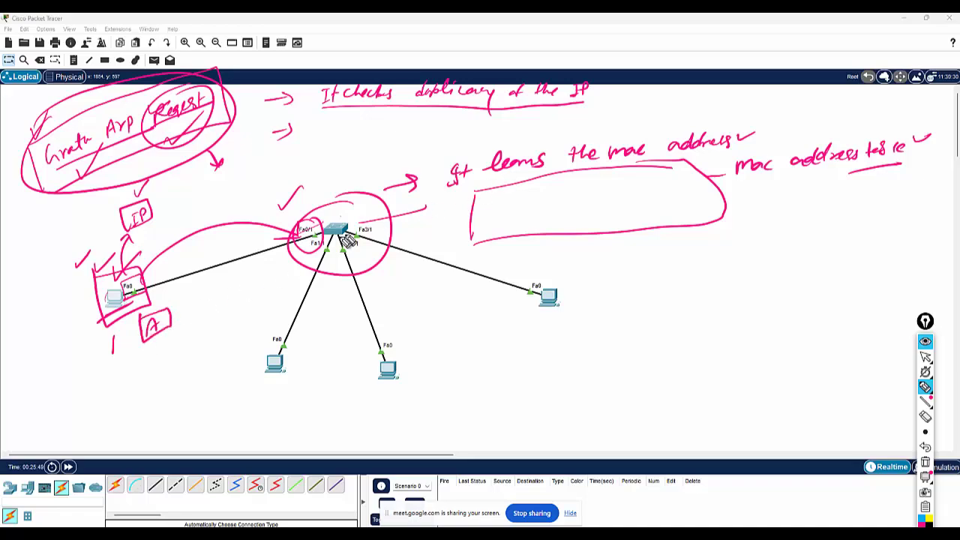
pyautogui.moveTo(490, 193)
pyautogui.mouseDown()
pyautogui.moveTo(495, 201)
pyautogui.moveTo(556, 187)
pyautogui.mouseUp()
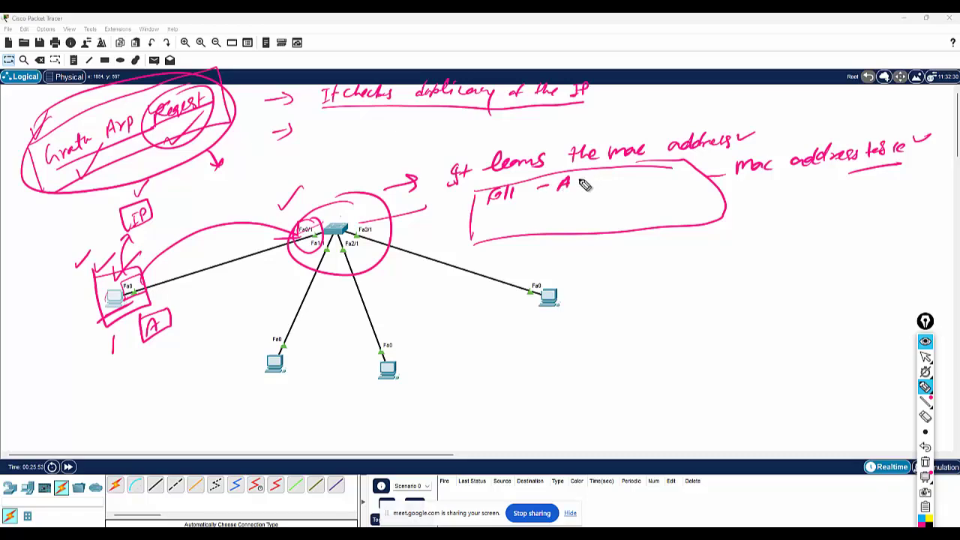
pyautogui.moveTo(595, 184); pyautogui.dragTo(619, 188)
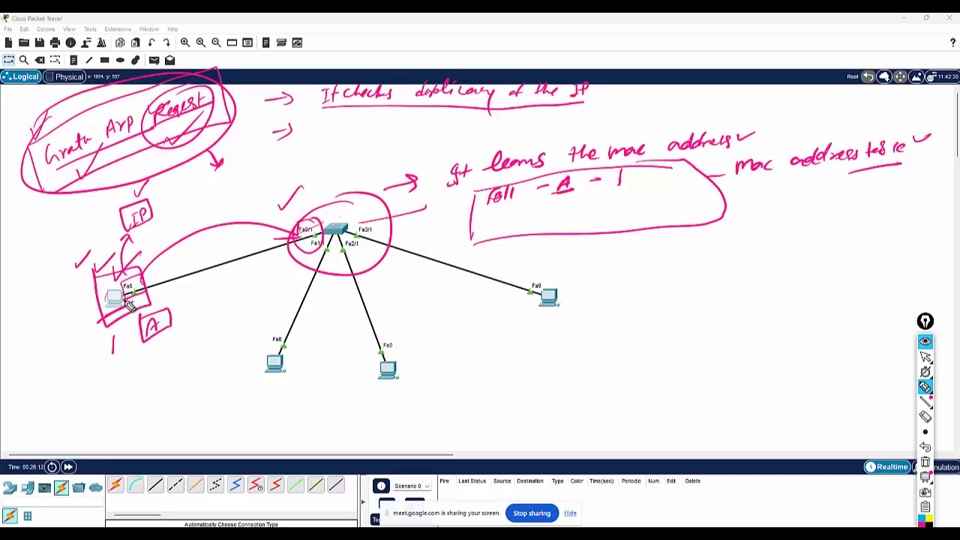
# - Underline "Gratu Arp request" again and draw arrows from the switch along the links to the other three PCs
pyautogui.moveTo(148, 154); pyautogui.dragTo(60, 187)
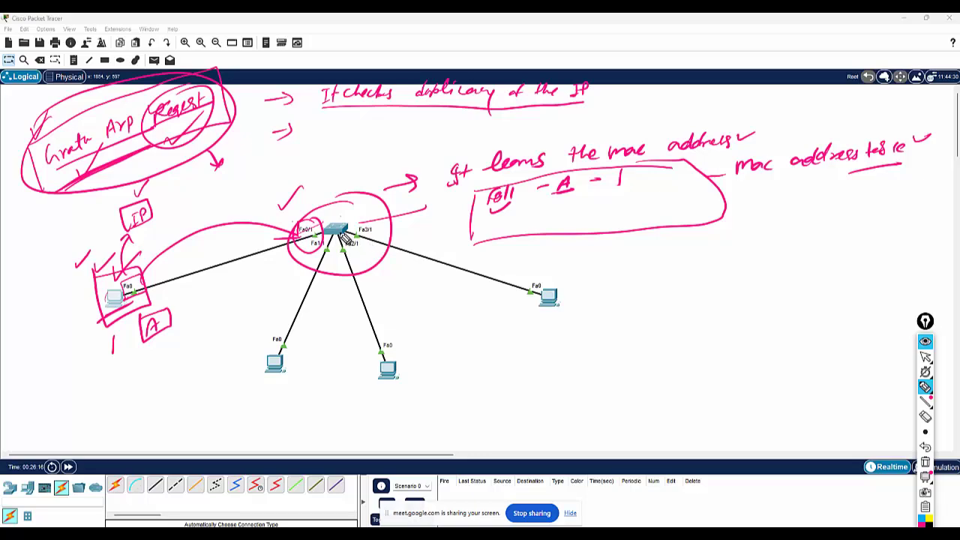
pyautogui.moveTo(330, 251)
pyautogui.mouseDown()
pyautogui.moveTo(304, 297)
pyautogui.moveTo(354, 279)
pyautogui.mouseUp()
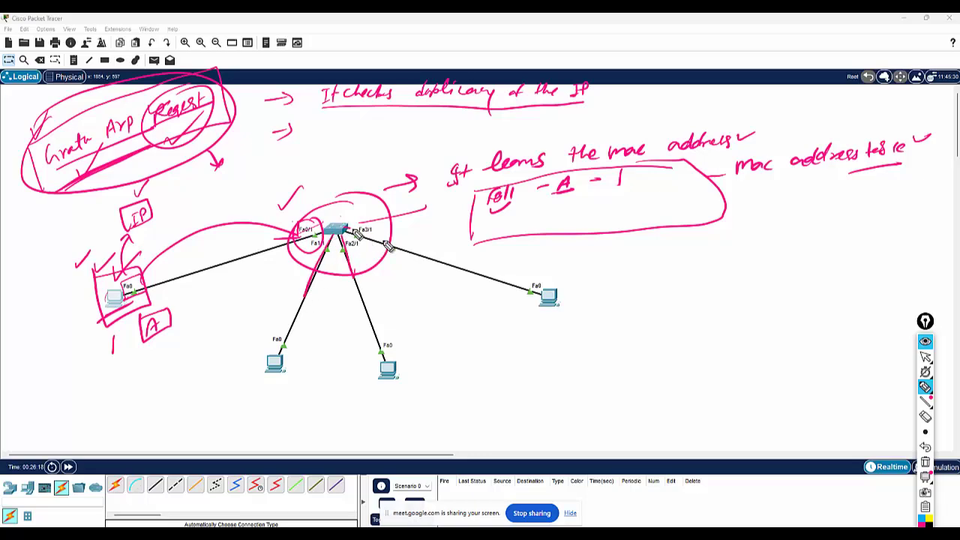
pyautogui.moveTo(360, 237); pyautogui.dragTo(415, 254)
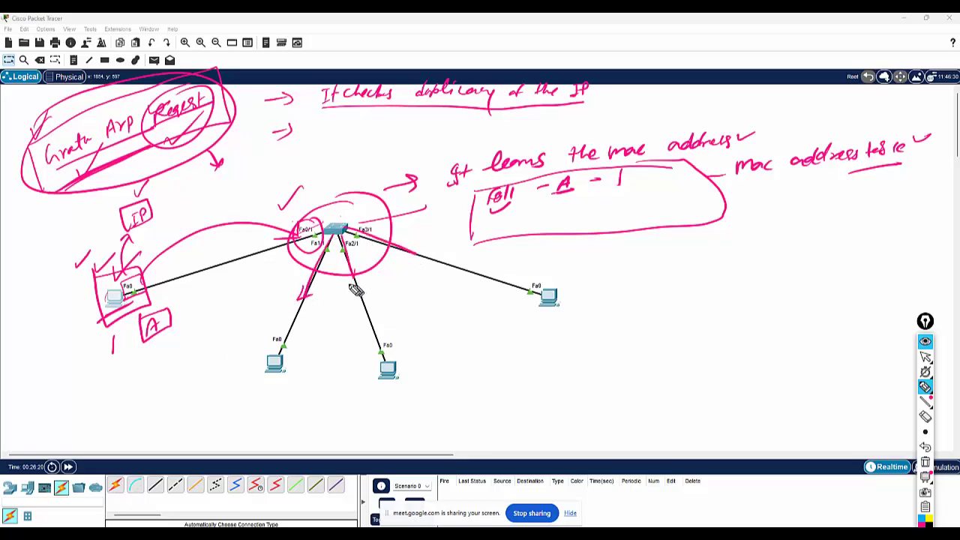
pyautogui.moveTo(352, 284); pyautogui.dragTo(363, 284)
pyautogui.moveTo(413, 244); pyautogui.dragTo(403, 261)
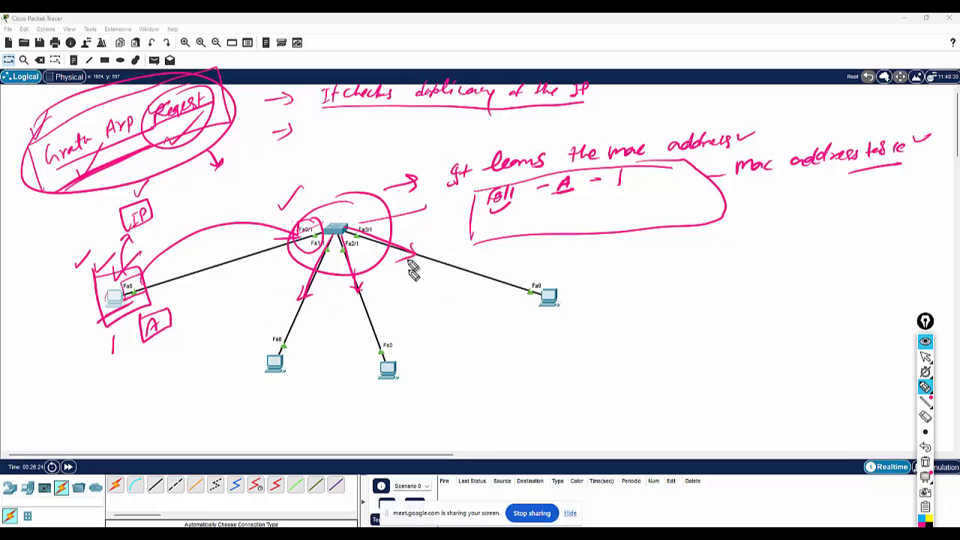
# - Box the lower-left PC, write "ARP table cache" and a boxed "IP - mac" beside it, and tick the other two receiving PCs
pyautogui.moveTo(272, 341)
pyautogui.mouseDown()
pyautogui.moveTo(257, 385)
pyautogui.moveTo(243, 350)
pyautogui.mouseUp()
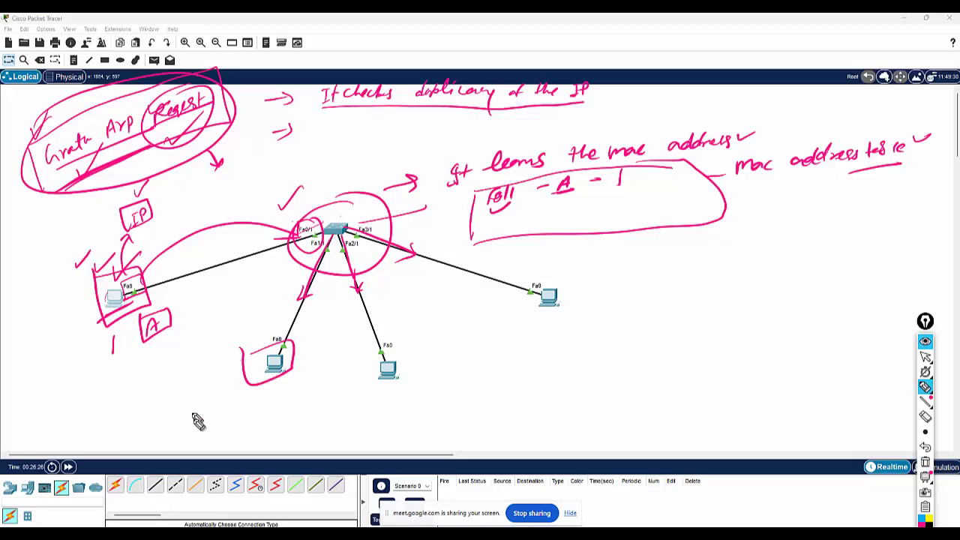
pyautogui.moveTo(192, 427)
pyautogui.mouseDown()
pyautogui.moveTo(270, 392)
pyautogui.moveTo(264, 424)
pyautogui.moveTo(307, 413)
pyautogui.moveTo(283, 431)
pyautogui.mouseUp()
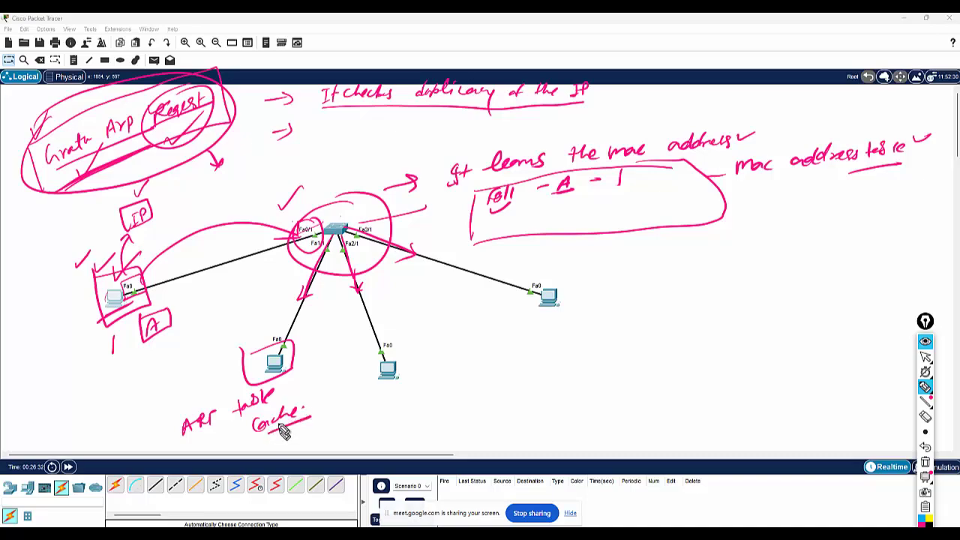
pyautogui.moveTo(57, 299); pyautogui.dragTo(78, 288)
pyautogui.moveTo(313, 375); pyautogui.dragTo(375, 365)
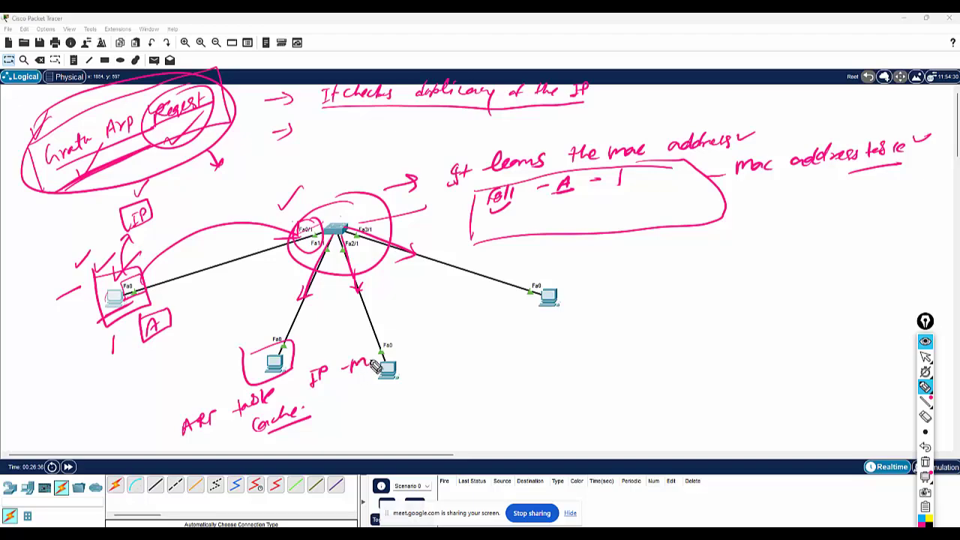
pyautogui.moveTo(300, 383)
pyautogui.mouseDown()
pyautogui.moveTo(405, 339)
pyautogui.moveTo(300, 397)
pyautogui.moveTo(297, 368)
pyautogui.mouseUp()
pyautogui.moveTo(351, 382); pyautogui.dragTo(414, 368)
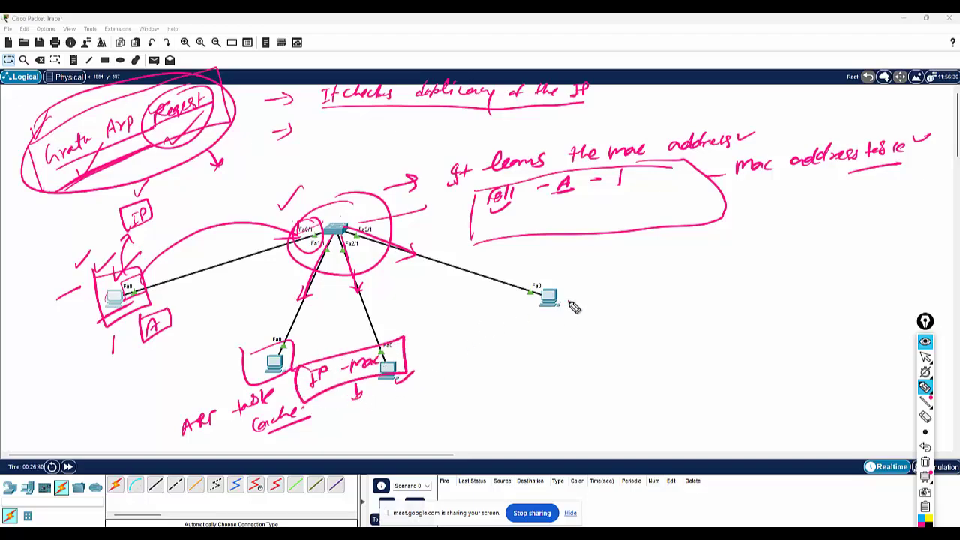
pyautogui.moveTo(568, 300); pyautogui.dragTo(589, 292)
# - Clear all annotations and handwrite the underlined heading "Grat ARP Request" above the leftmost PC
pyautogui.moveTo(925, 373)
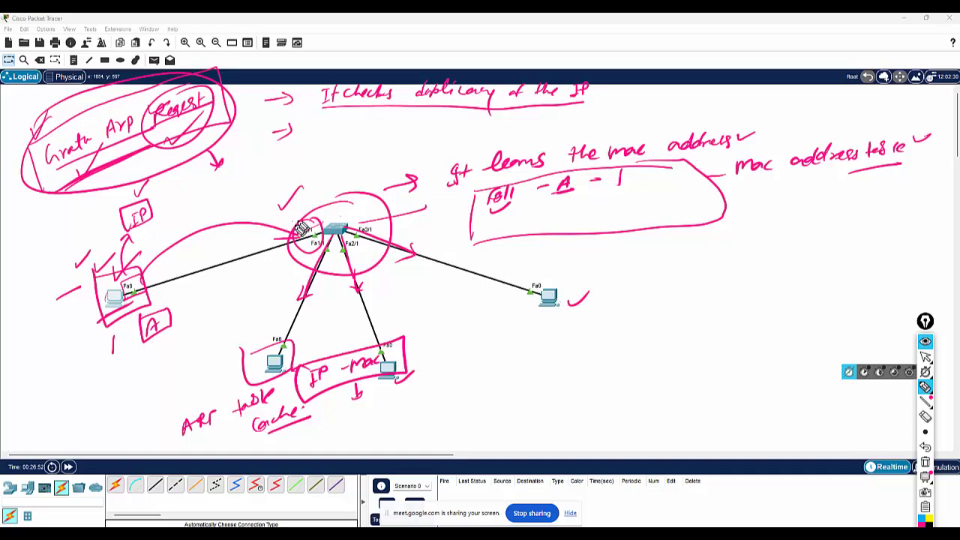
pyautogui.click(927, 463)
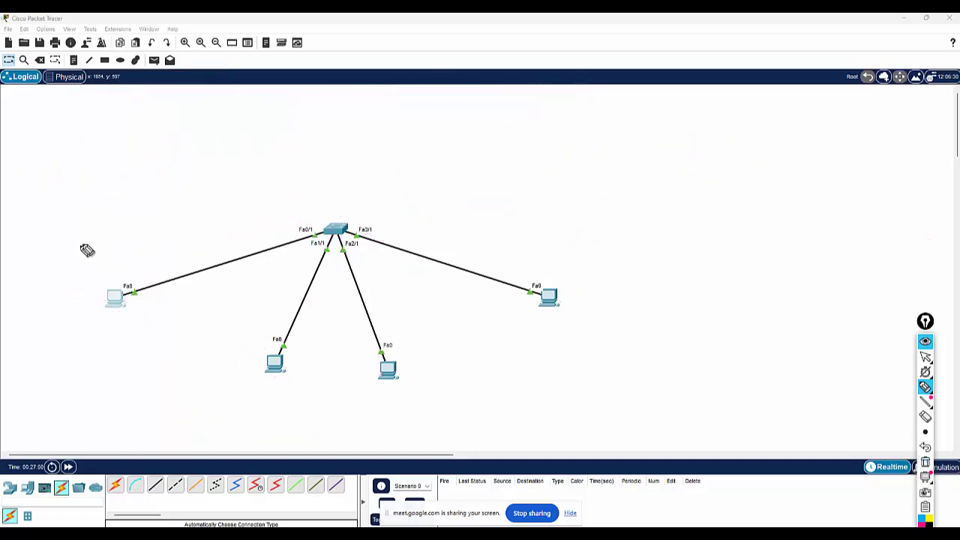
pyautogui.moveTo(30, 164)
pyautogui.mouseDown()
pyautogui.moveTo(36, 181)
pyautogui.moveTo(79, 153)
pyautogui.moveTo(147, 140)
pyautogui.moveTo(201, 105)
pyautogui.mouseUp()
pyautogui.moveTo(20, 211); pyautogui.dragTo(227, 120)
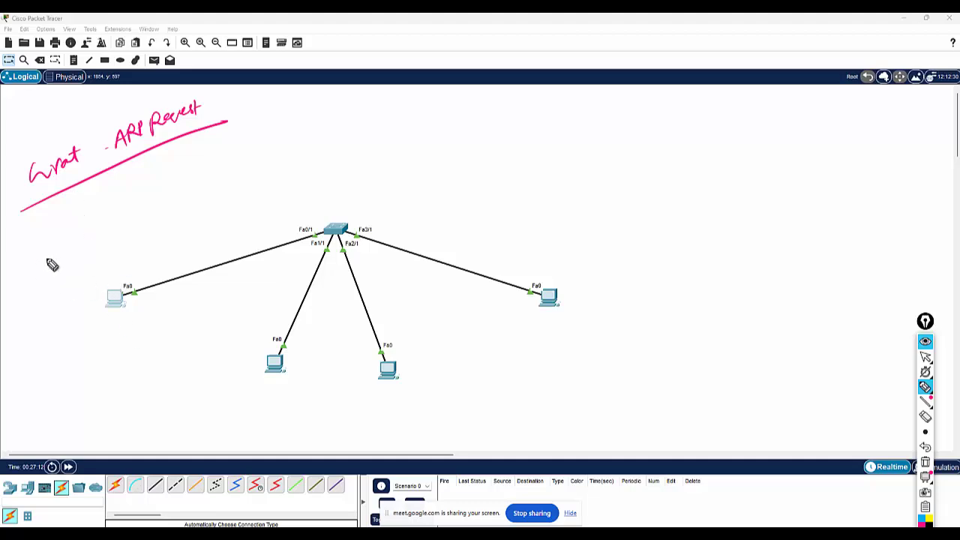
# - Handwrite "SIP: 10.0.0.1" above the leftmost PC and label the PC itself with 10.0.0.1 underneath
pyautogui.moveTo(68, 259)
pyautogui.mouseDown()
pyautogui.moveTo(55, 276)
pyautogui.moveTo(74, 270)
pyautogui.mouseUp()
pyautogui.moveTo(81, 253); pyautogui.dragTo(83, 265)
pyautogui.moveTo(80, 254); pyautogui.dragTo(84, 260)
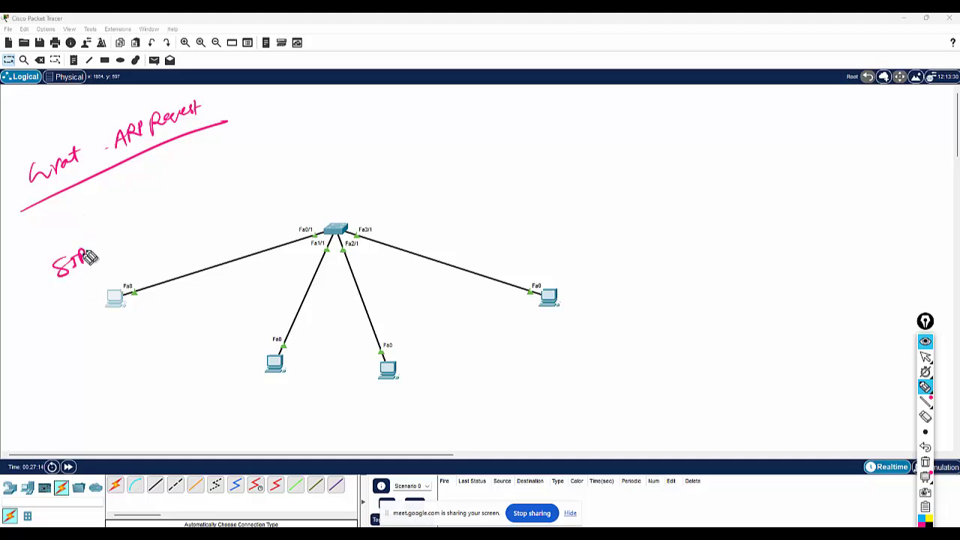
pyautogui.click(90, 248)
pyautogui.click(93, 255)
pyautogui.moveTo(89, 343)
pyautogui.mouseDown()
pyautogui.moveTo(89, 363)
pyautogui.moveTo(100, 342)
pyautogui.moveTo(135, 330)
pyautogui.moveTo(156, 336)
pyautogui.mouseUp()
pyautogui.click(108, 345)
pyautogui.click(125, 339)
pyautogui.click(149, 326)
pyautogui.moveTo(105, 230)
pyautogui.mouseDown()
pyautogui.moveTo(104, 244)
pyautogui.moveTo(113, 230)
pyautogui.moveTo(172, 214)
pyautogui.mouseUp()
pyautogui.click(122, 229)
pyautogui.click(143, 220)
pyautogui.click(162, 217)
# - Handwrite "DIP: 10.0.0.1" below the SIP line and underline the destination address
pyautogui.moveTo(58, 285)
pyautogui.mouseDown()
pyautogui.moveTo(58, 296)
pyautogui.moveTo(74, 289)
pyautogui.mouseUp()
pyautogui.moveTo(69, 290); pyautogui.dragTo(81, 282)
pyautogui.click(96, 267)
pyautogui.click(98, 275)
pyautogui.moveTo(120, 251); pyautogui.dragTo(123, 265)
pyautogui.moveTo(133, 249); pyautogui.dragTo(133, 249)
pyautogui.click(141, 248)
pyautogui.moveTo(150, 239); pyautogui.dragTo(191, 235)
pyautogui.click(161, 239)
pyautogui.click(182, 228)
pyautogui.moveTo(120, 276); pyautogui.dragTo(212, 233)
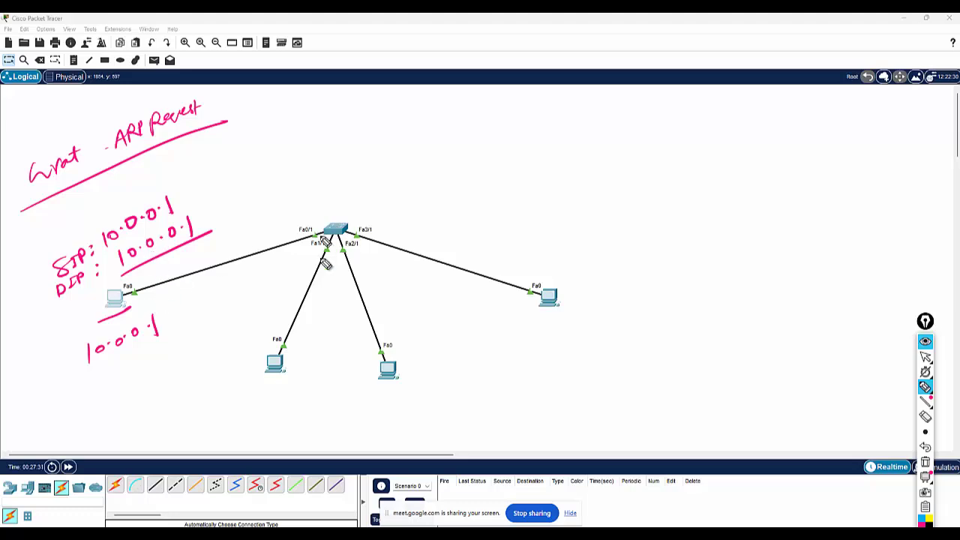
# - Draw arrowheads on the links to the three receiving PCs, then circle the switch and label it "mac"
pyautogui.moveTo(305, 302)
pyautogui.mouseDown()
pyautogui.moveTo(297, 318)
pyautogui.moveTo(307, 314)
pyautogui.mouseUp()
pyautogui.moveTo(188, 248); pyautogui.dragTo(199, 241)
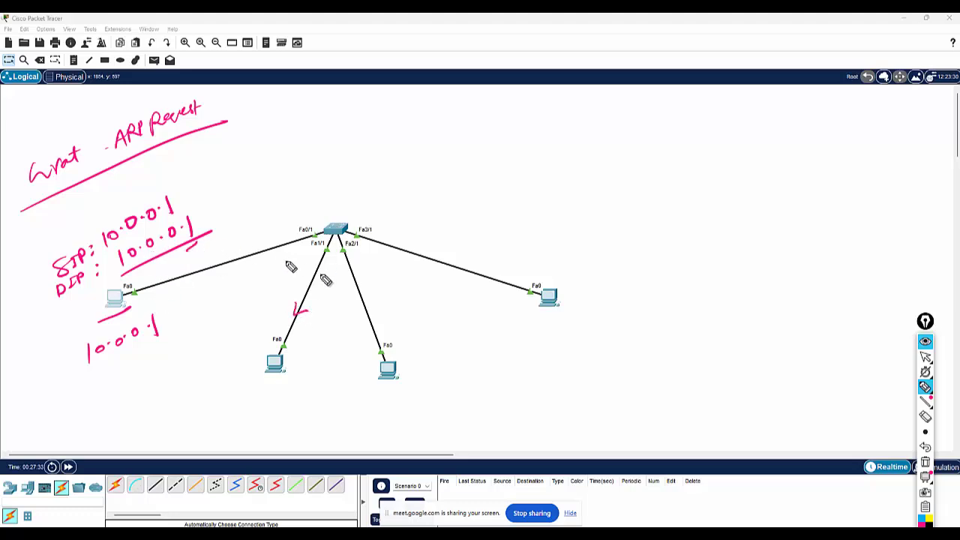
pyautogui.moveTo(354, 298); pyautogui.dragTo(370, 298)
pyautogui.moveTo(407, 255); pyautogui.dragTo(420, 251)
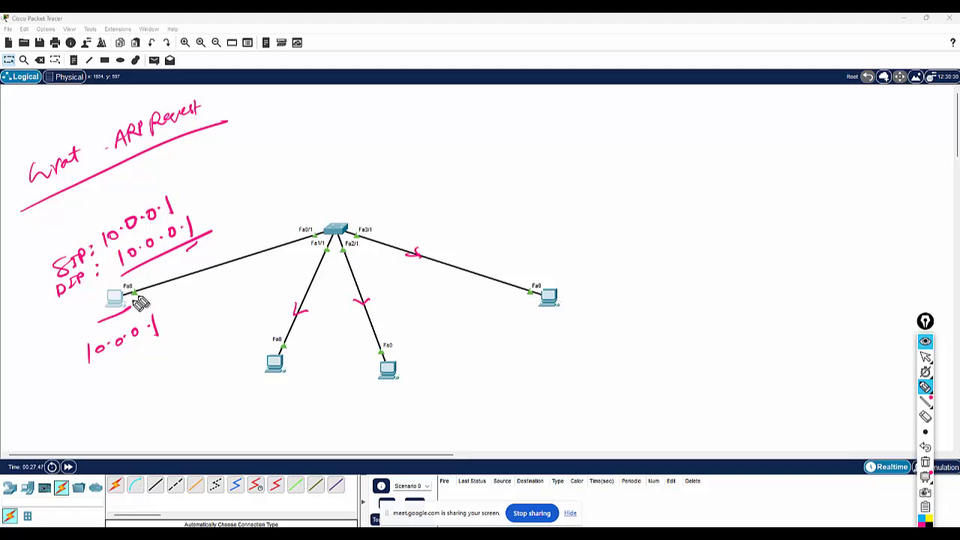
pyautogui.moveTo(360, 214)
pyautogui.mouseDown()
pyautogui.moveTo(343, 209)
pyautogui.moveTo(452, 177)
pyautogui.mouseUp()
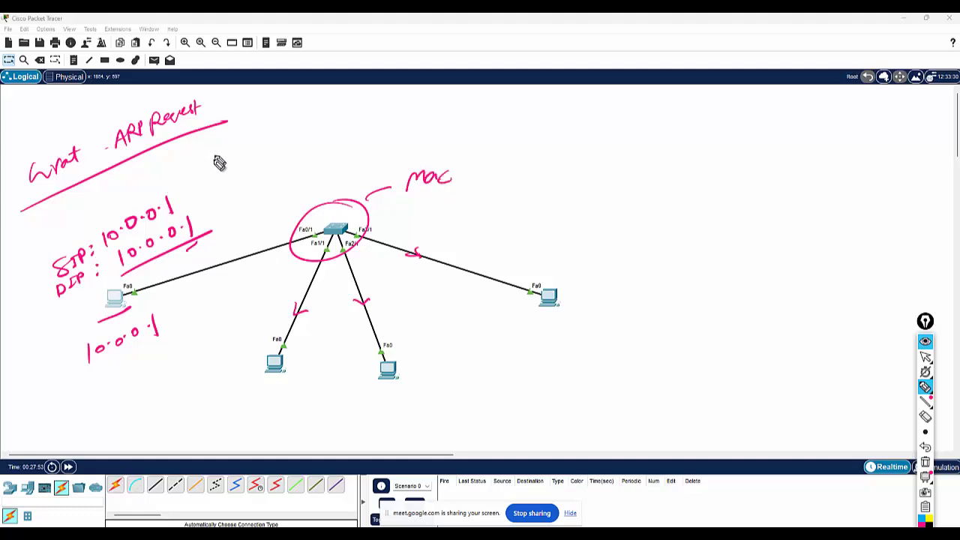
# - Handwrite "SMAC: PC" and "DMAC: ffff.ffff.ffff" above the switch, underlining both values
pyautogui.moveTo(215, 158); pyautogui.dragTo(341, 119)
pyautogui.click(272, 135)
pyautogui.click(271, 146)
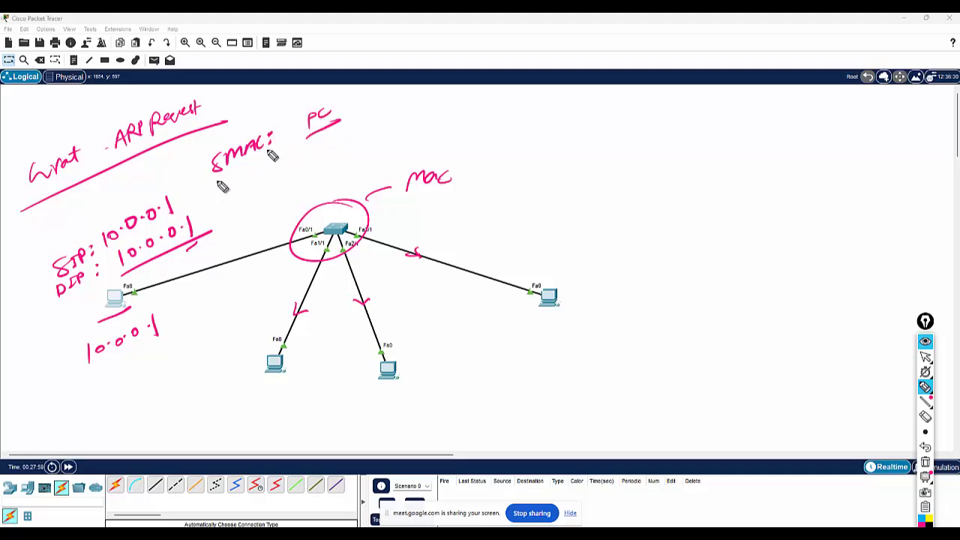
pyautogui.moveTo(236, 182)
pyautogui.mouseDown()
pyautogui.moveTo(253, 190)
pyautogui.moveTo(277, 174)
pyautogui.moveTo(291, 179)
pyautogui.mouseUp()
pyautogui.click(291, 167)
pyautogui.click(290, 175)
pyautogui.moveTo(322, 145)
pyautogui.mouseDown()
pyautogui.moveTo(324, 158)
pyautogui.moveTo(338, 154)
pyautogui.moveTo(398, 128)
pyautogui.moveTo(411, 108)
pyautogui.mouseUp()
pyautogui.moveTo(282, 200); pyautogui.dragTo(435, 126)
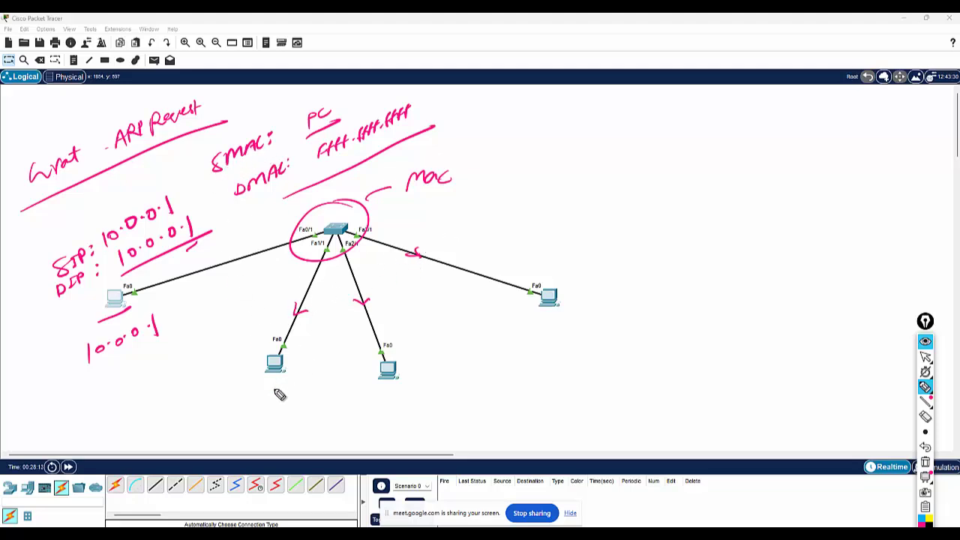
# - Tick the SIP value, extend the SMAC value to "PC's mac", and mark the three receiving PCs and the leftmost PC's port
pyautogui.moveTo(92, 225); pyautogui.dragTo(110, 219)
pyautogui.moveTo(336, 108); pyautogui.dragTo(383, 93)
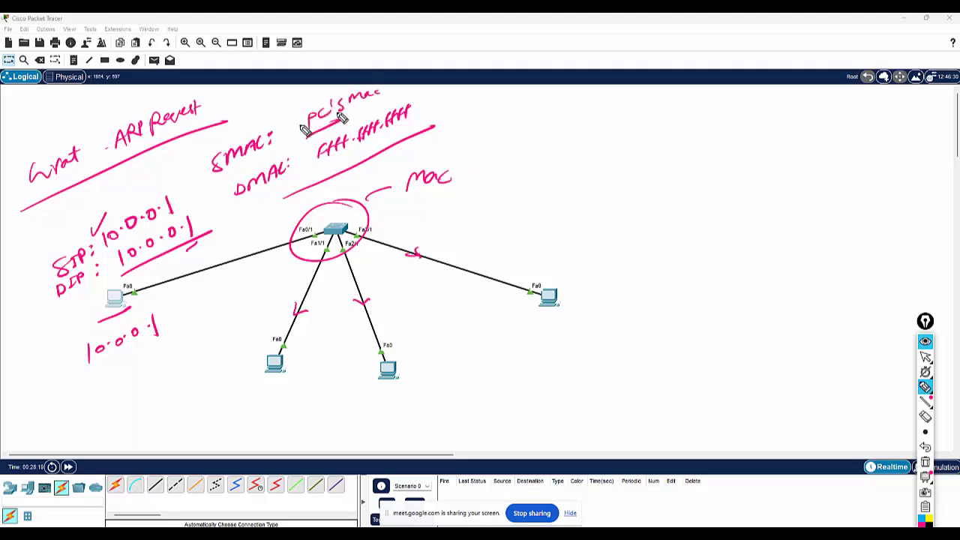
pyautogui.moveTo(265, 388); pyautogui.dragTo(275, 375)
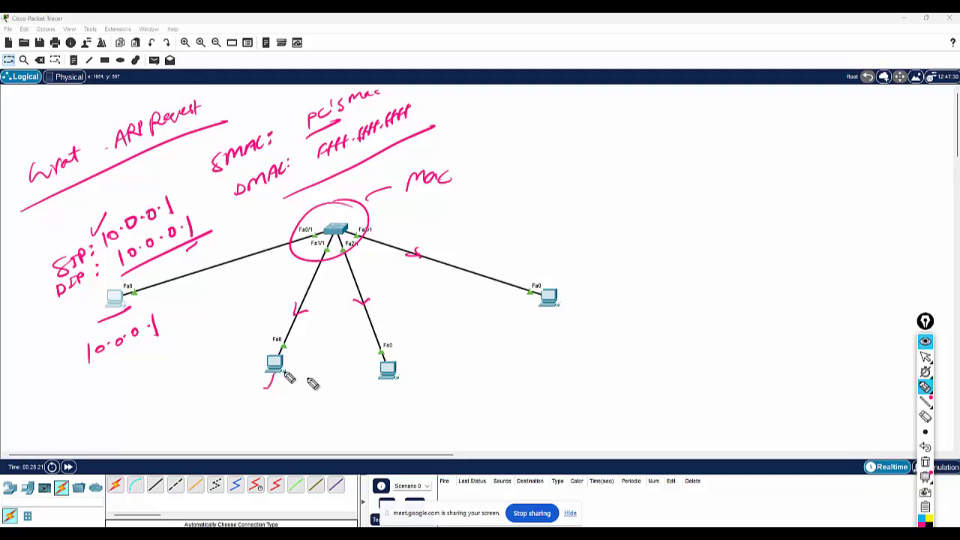
pyautogui.moveTo(375, 392); pyautogui.dragTo(394, 382)
pyautogui.moveTo(538, 310); pyautogui.dragTo(558, 300)
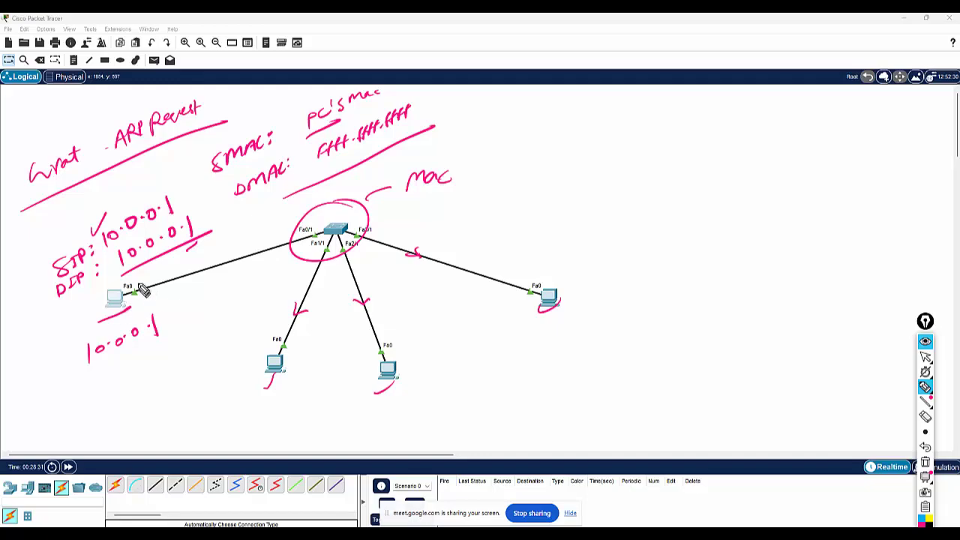
pyautogui.moveTo(138, 278); pyautogui.dragTo(148, 272)
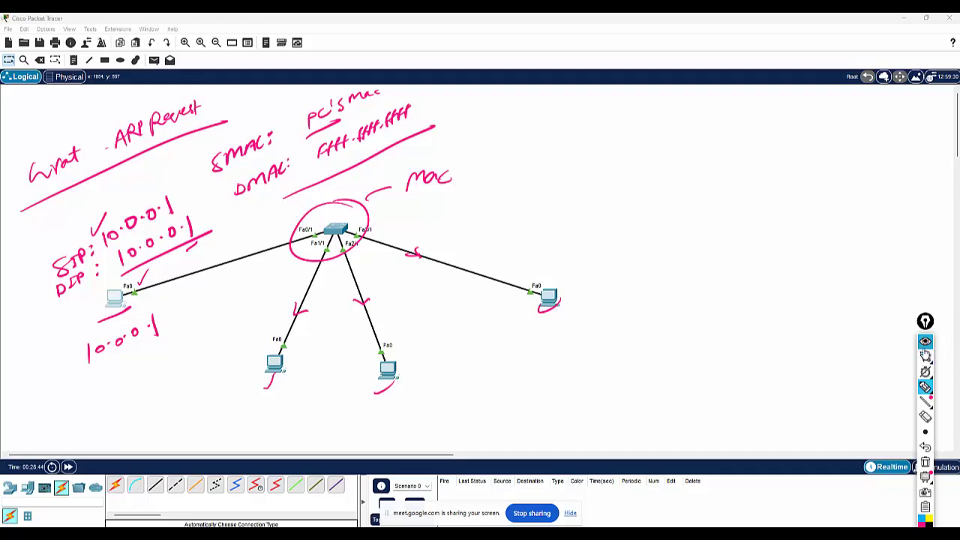
# - Clear all annotations, switch the network to Simulation mode, and bring the drawing tools back up
pyautogui.click(925, 465)
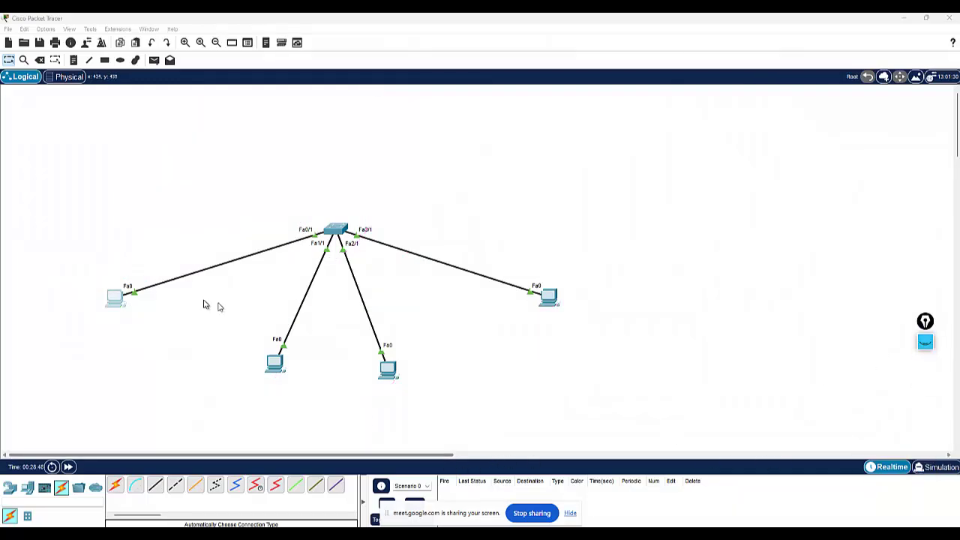
pyautogui.click(112, 259)
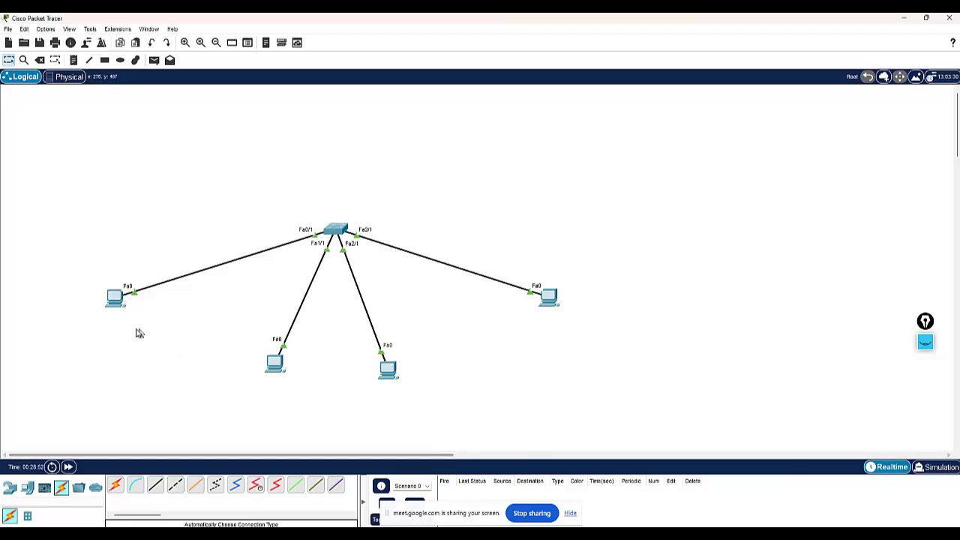
pyautogui.click(943, 468)
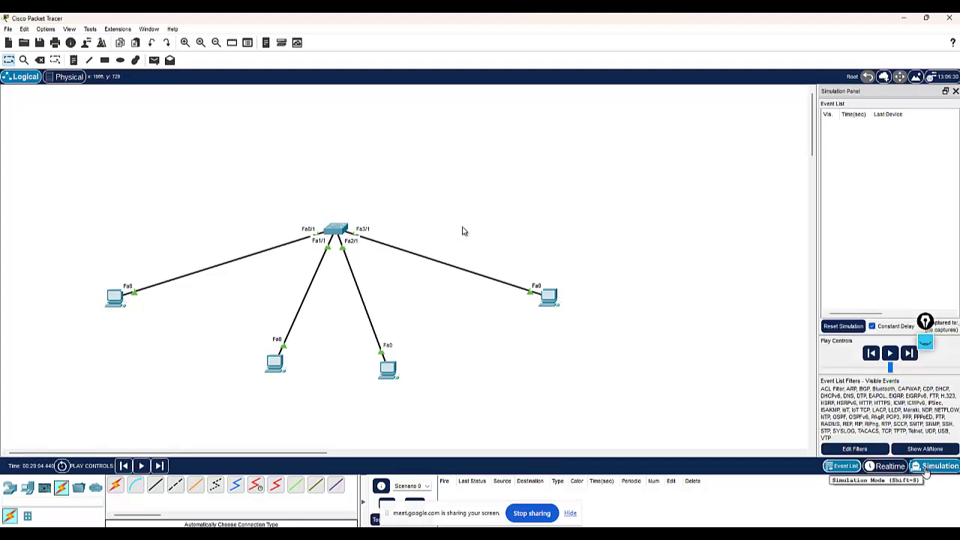
pyautogui.click(925, 343)
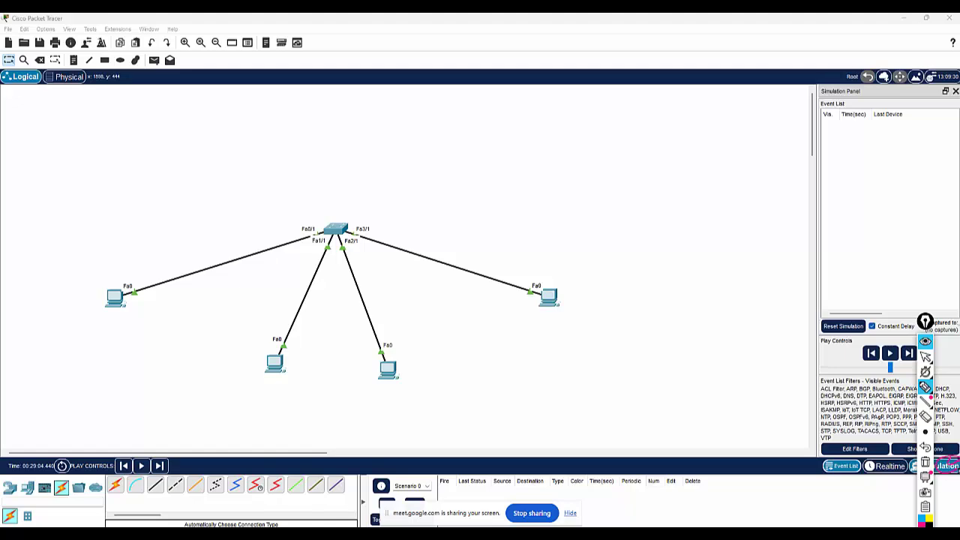
# - Circle the Simulation mode switch with the pen and hide the drawing tools
pyautogui.moveTo(947, 462); pyautogui.dragTo(939, 444)
pyautogui.click(925, 343)
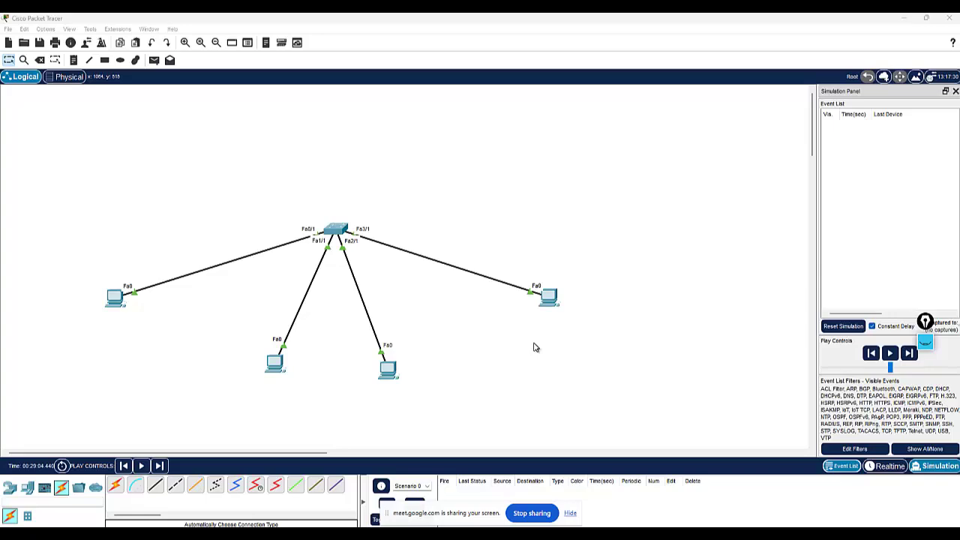
# - Open the leftmost PC's configuration, move its window clear of the network, and view the FastEthernet0 and Bluetooth interface settings
pyautogui.click(114, 298)
pyautogui.moveTo(467, 123); pyautogui.dragTo(702, 59)
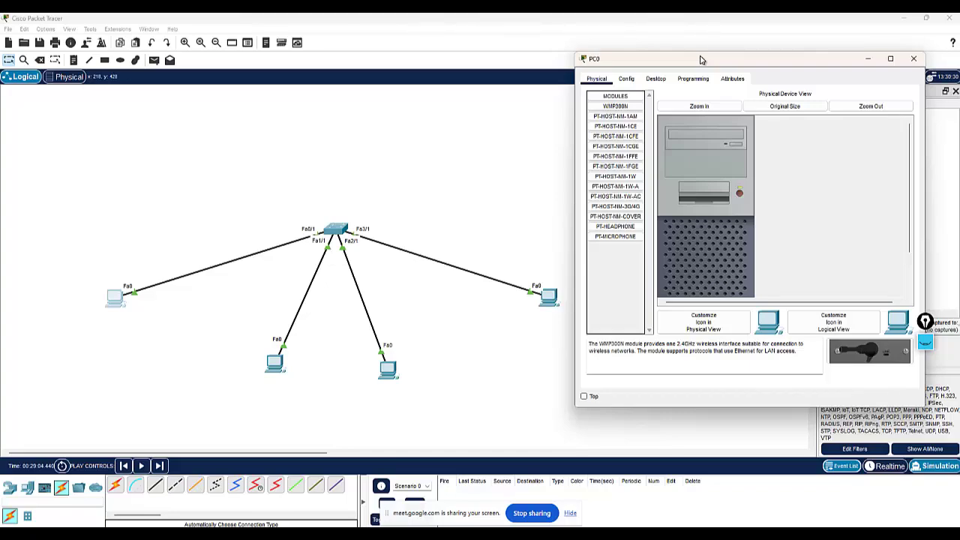
pyautogui.click(655, 79)
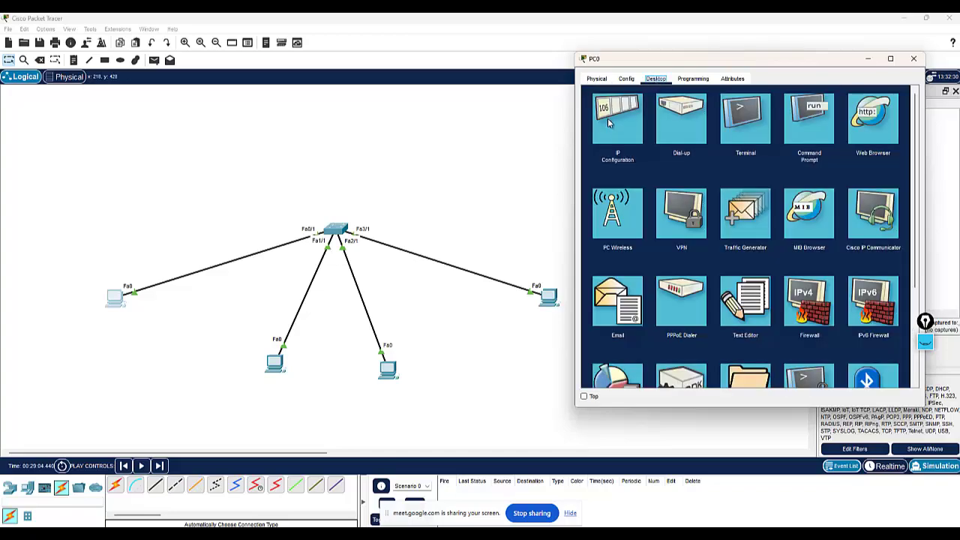
pyautogui.click(627, 80)
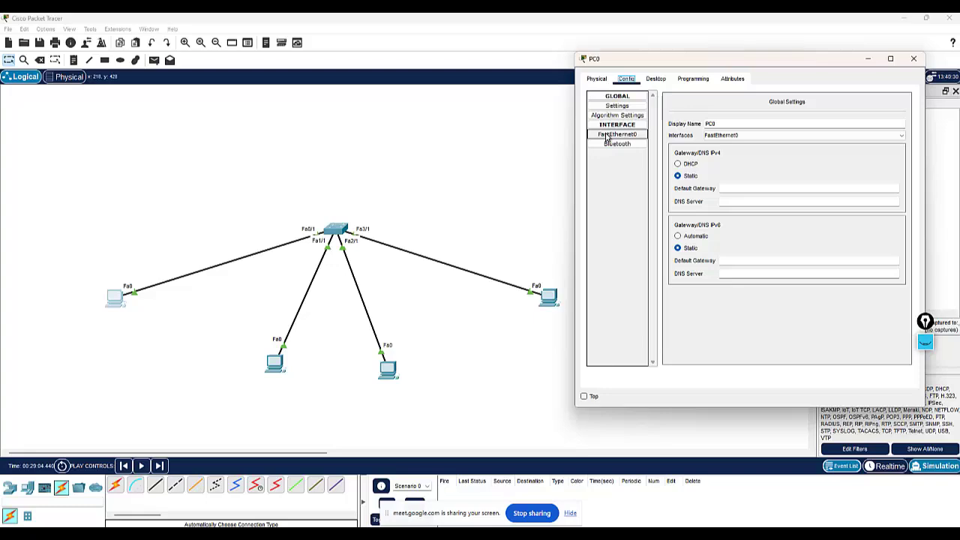
pyautogui.click(608, 136)
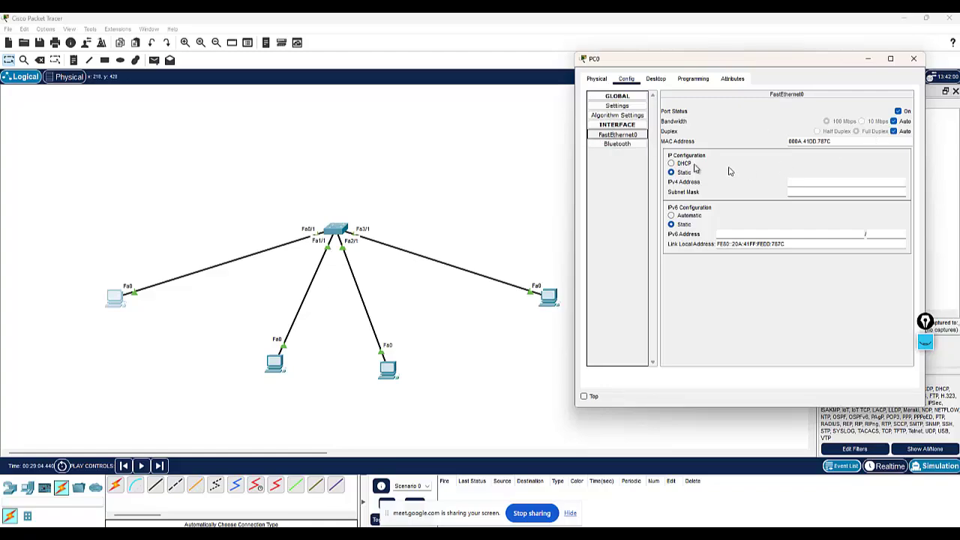
pyautogui.click(617, 144)
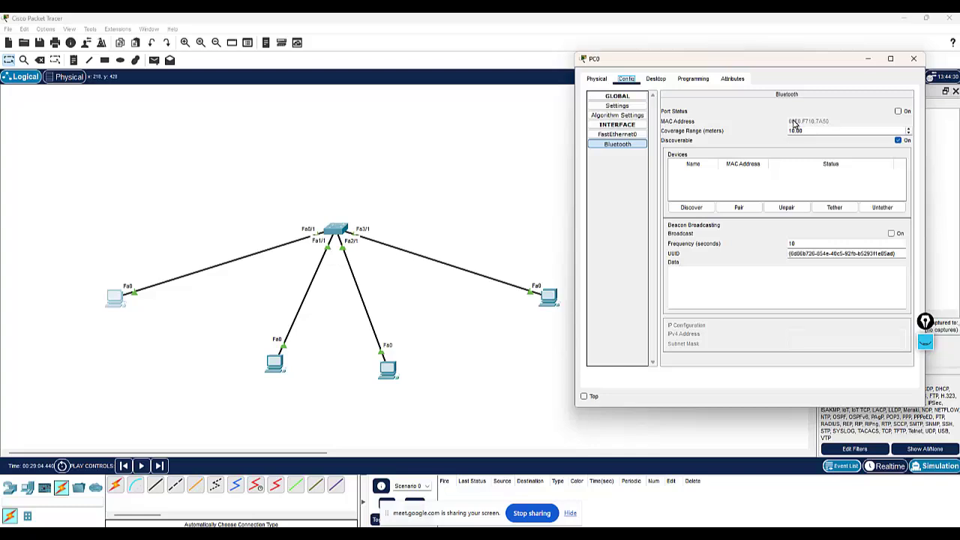
# - Frame and tick the Bluetooth MAC address with the pen, then clear the markup and hide the drawing tools
pyautogui.click(925, 323)
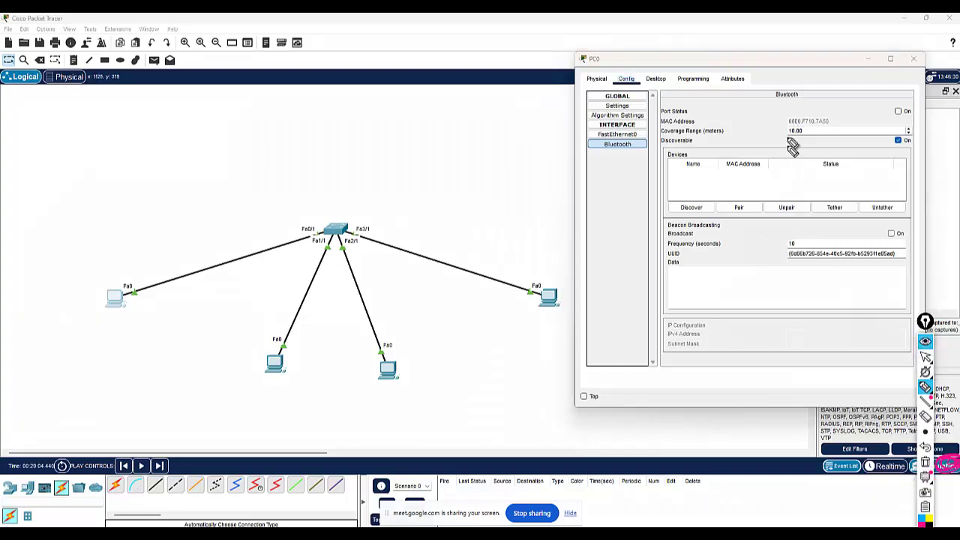
pyautogui.moveTo(789, 117)
pyautogui.mouseDown()
pyautogui.moveTo(833, 114)
pyautogui.moveTo(835, 124)
pyautogui.moveTo(781, 128)
pyautogui.moveTo(781, 115)
pyautogui.moveTo(814, 97)
pyautogui.mouseUp()
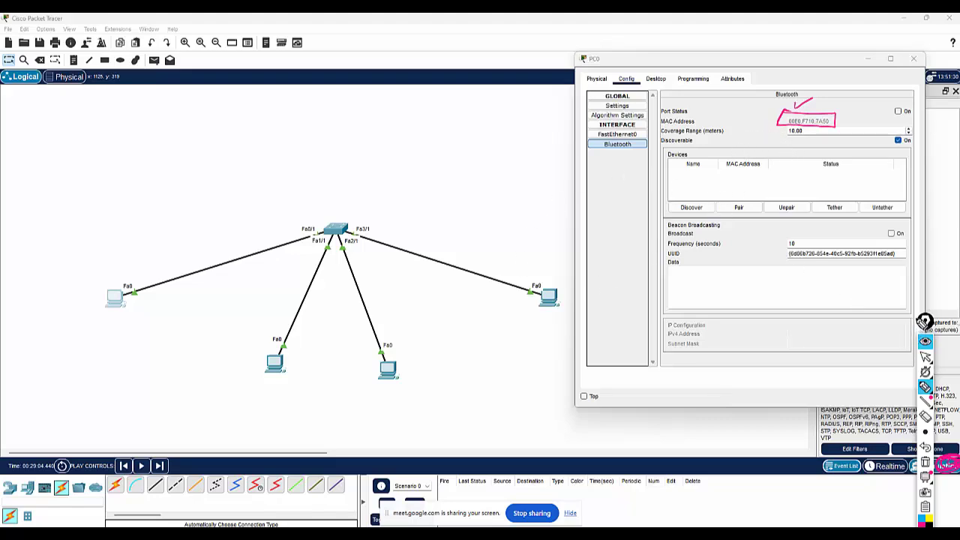
pyautogui.click(926, 463)
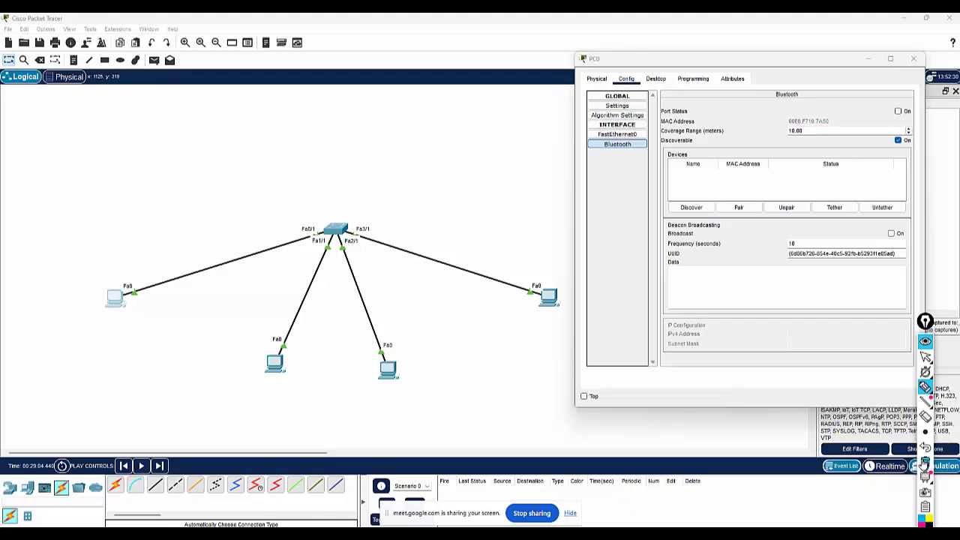
pyautogui.click(925, 342)
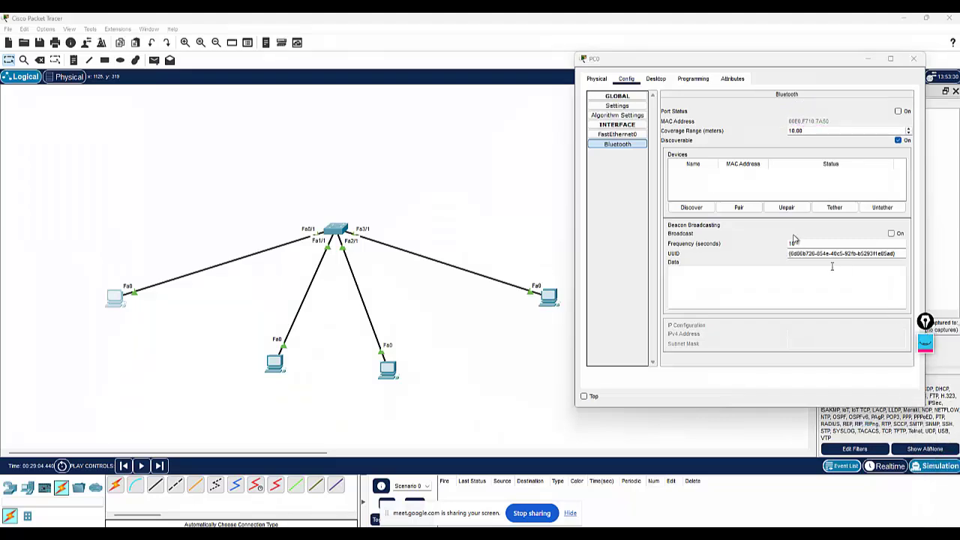
# - Set PC0's FastEthernet0 IPv4 address to 10.0.0.1 with subnet mask 255.0.0.0, then minimize its window
pyautogui.click(618, 135)
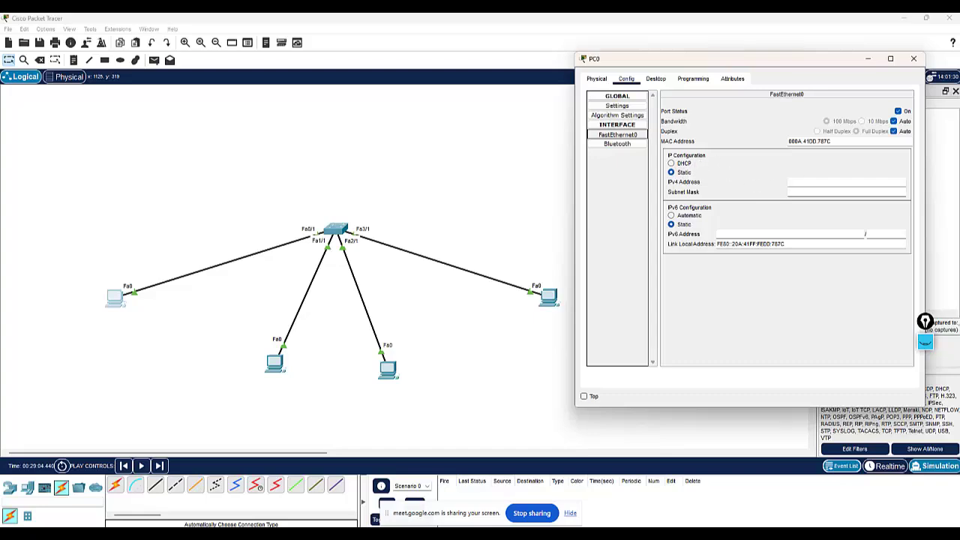
pyautogui.click(808, 182)
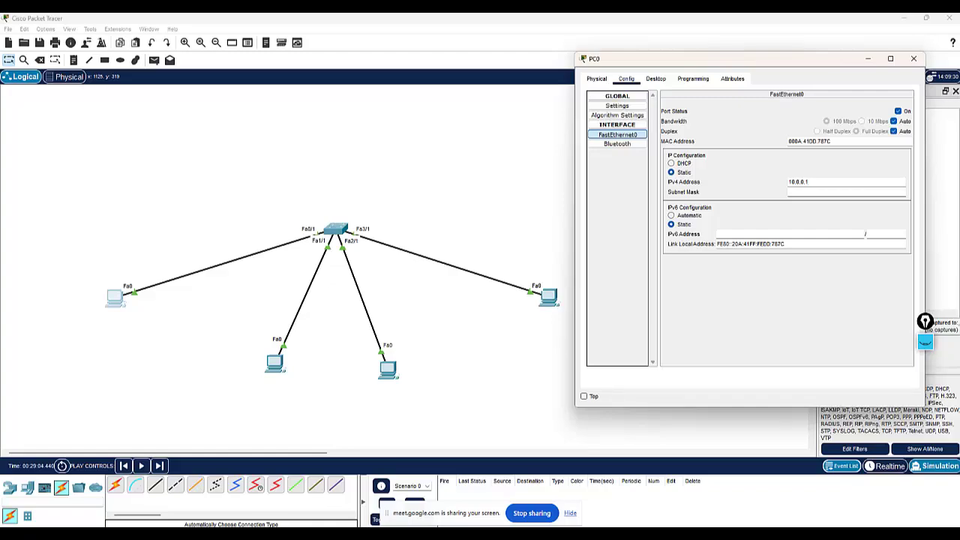
pyautogui.press('Tab')
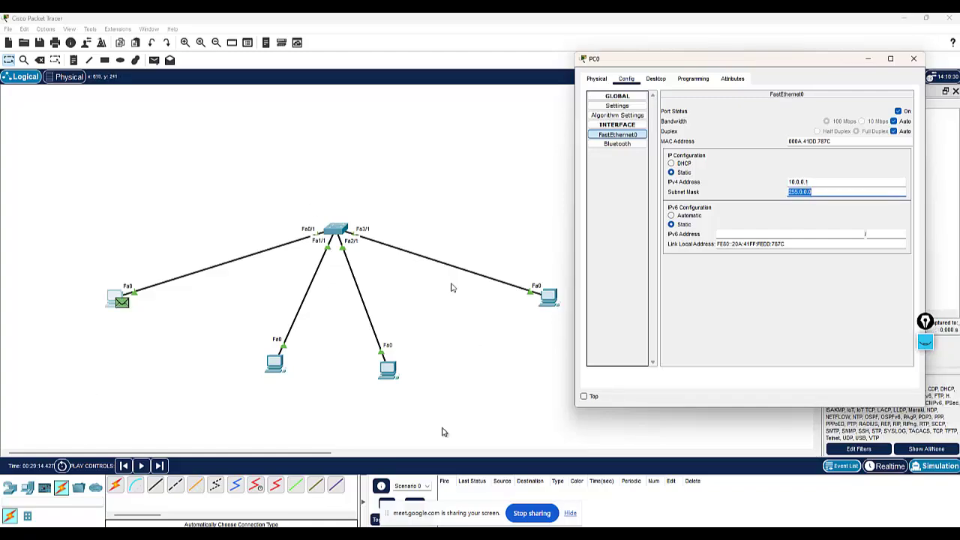
pyautogui.click(868, 60)
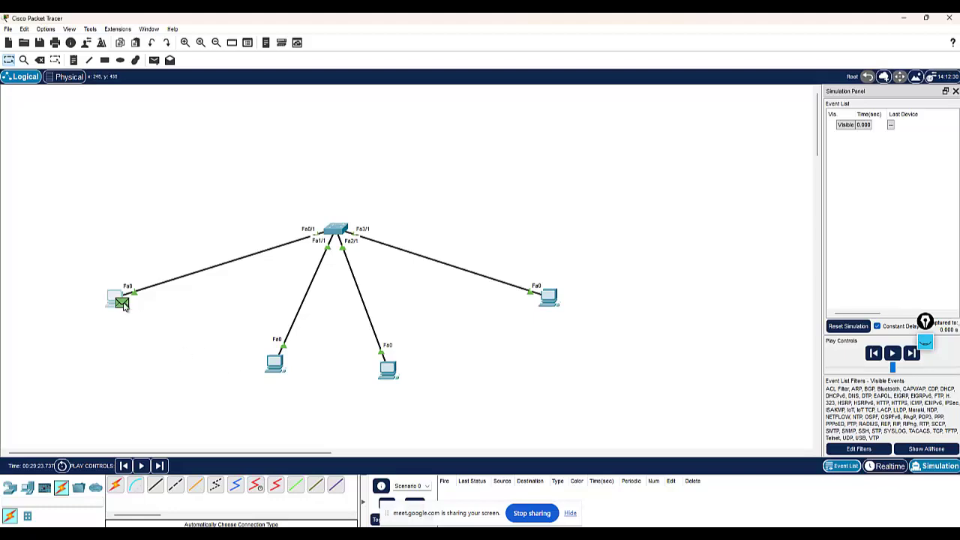
# - Inspect the PDU waiting at PC0, highlight the gratuitous ARP request text in its description, and close the details
pyautogui.moveTo(124, 306)
pyautogui.click(123, 305)
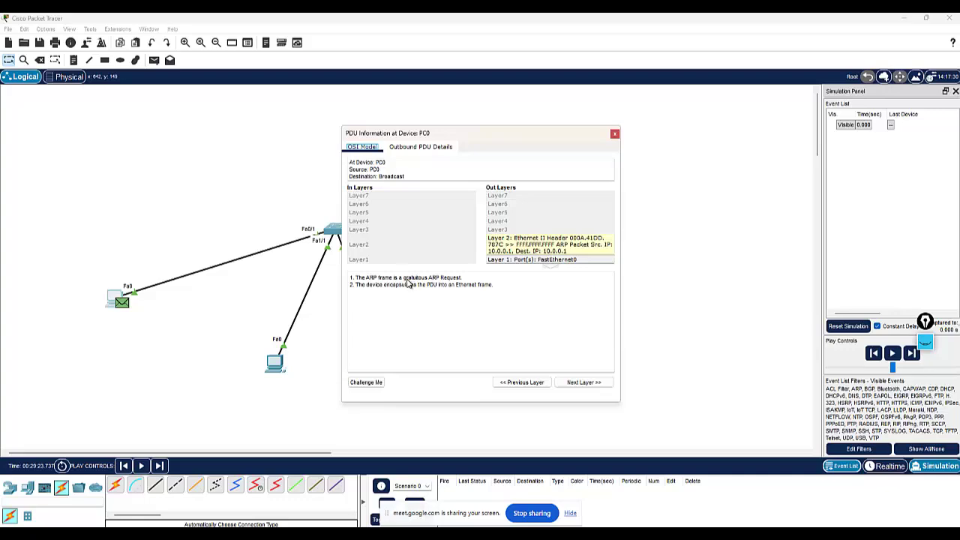
pyautogui.moveTo(405, 279); pyautogui.dragTo(470, 279)
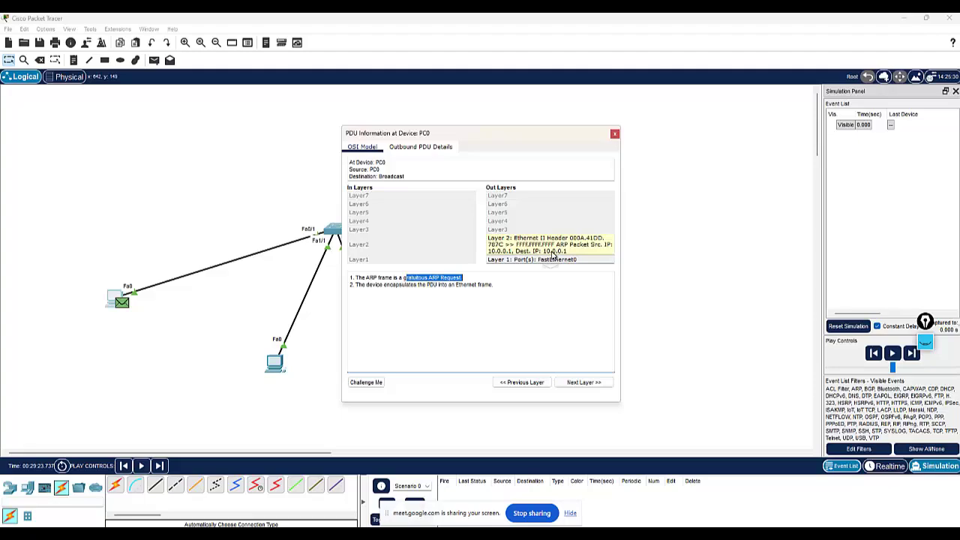
pyautogui.click(614, 133)
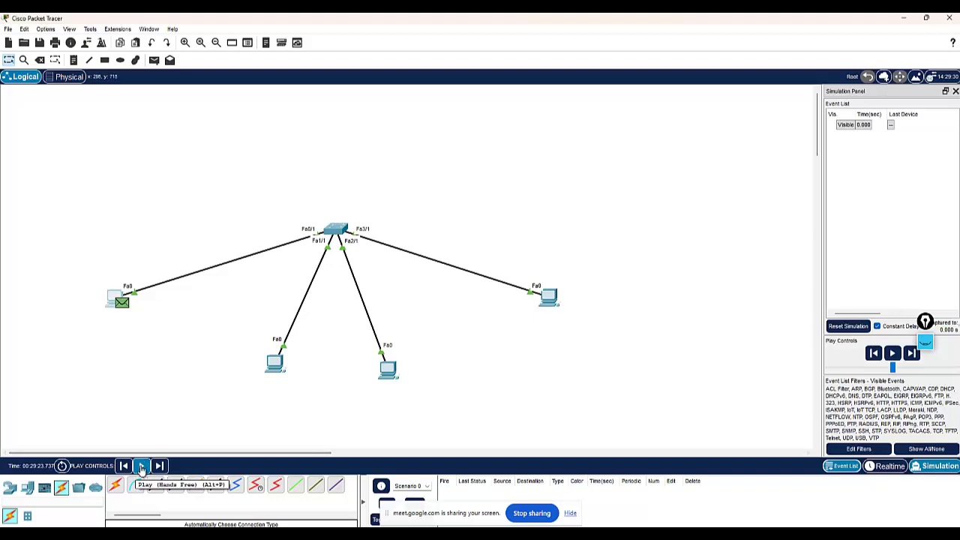
# - Play the simulation to send the ARP frame to the switch, open its PDU information there, and move PC0 level with the switch
pyautogui.click(141, 468)
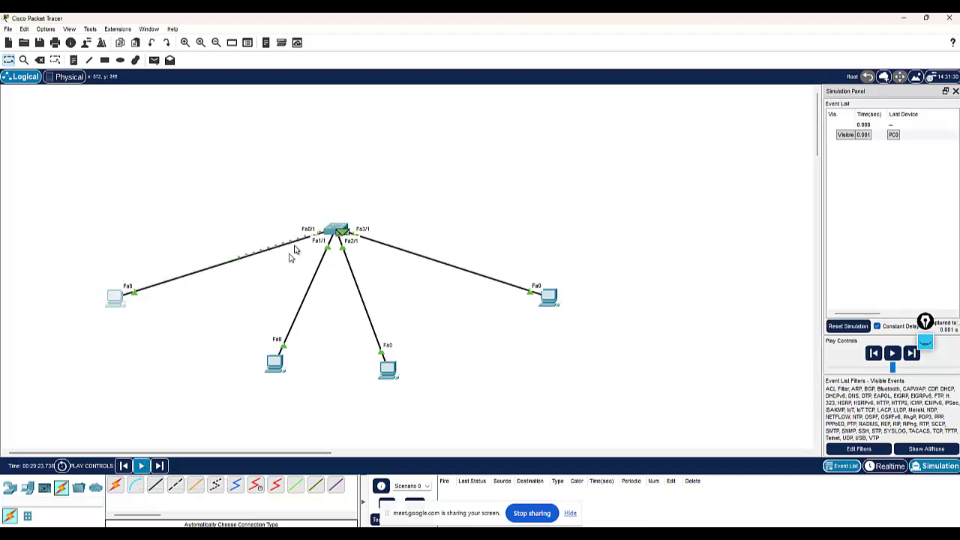
pyautogui.click(341, 233)
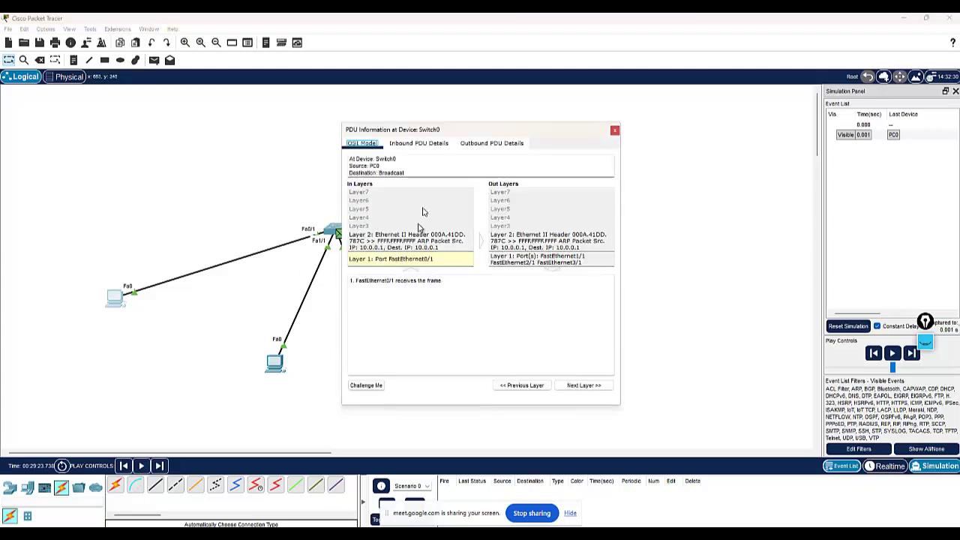
pyautogui.moveTo(419, 135); pyautogui.dragTo(551, 132)
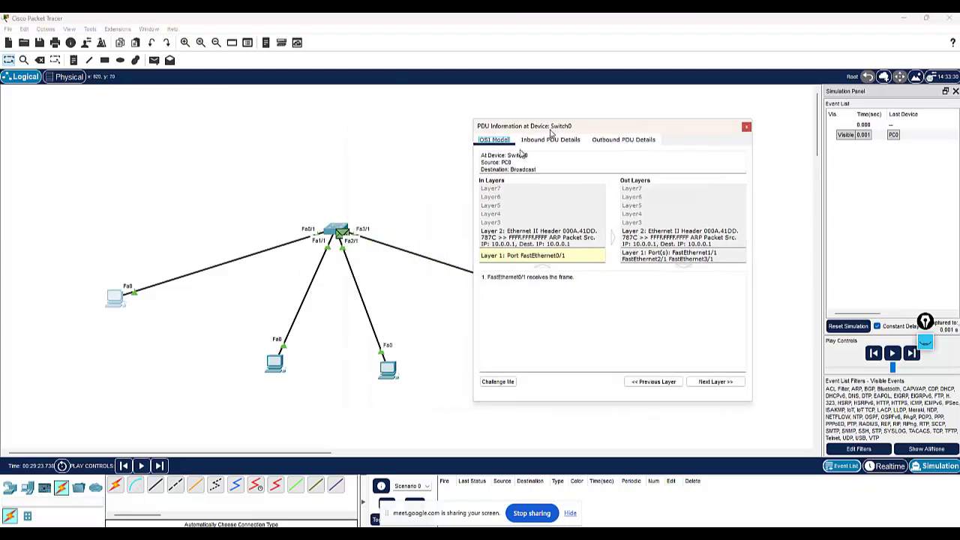
pyautogui.moveTo(112, 299); pyautogui.dragTo(114, 237)
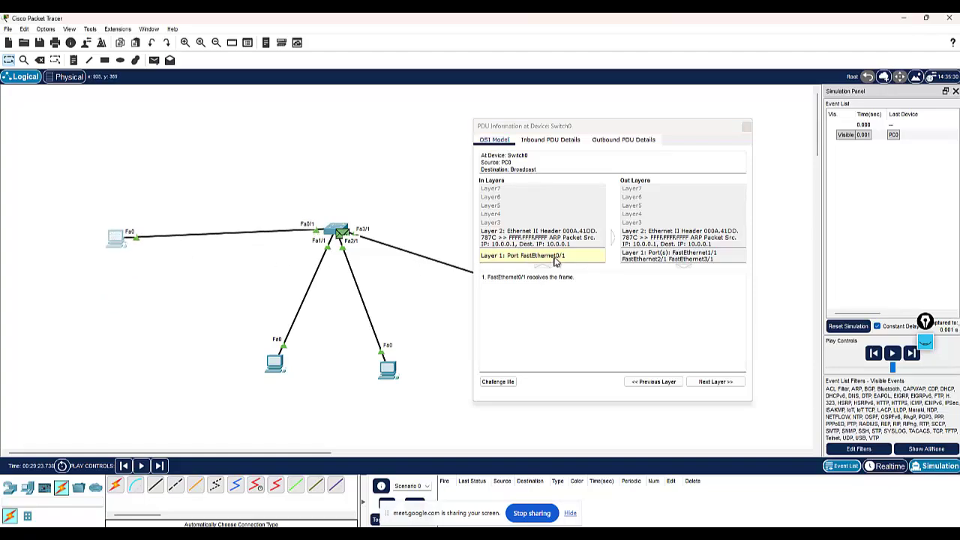
# - Examine the switch's inbound Layer 2 processing and highlight the words about its MAC table
pyautogui.click(534, 239)
pyautogui.click(535, 238)
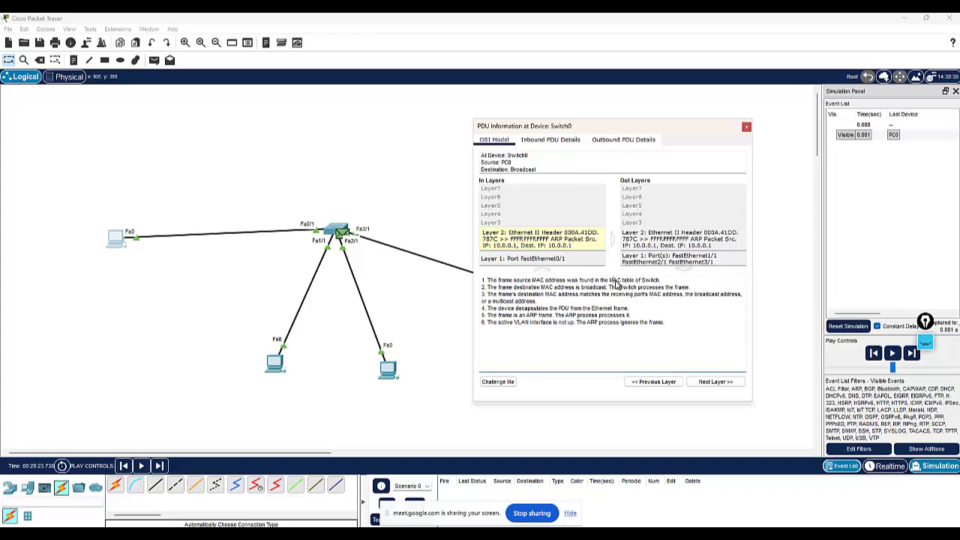
pyautogui.moveTo(613, 280); pyautogui.dragTo(670, 282)
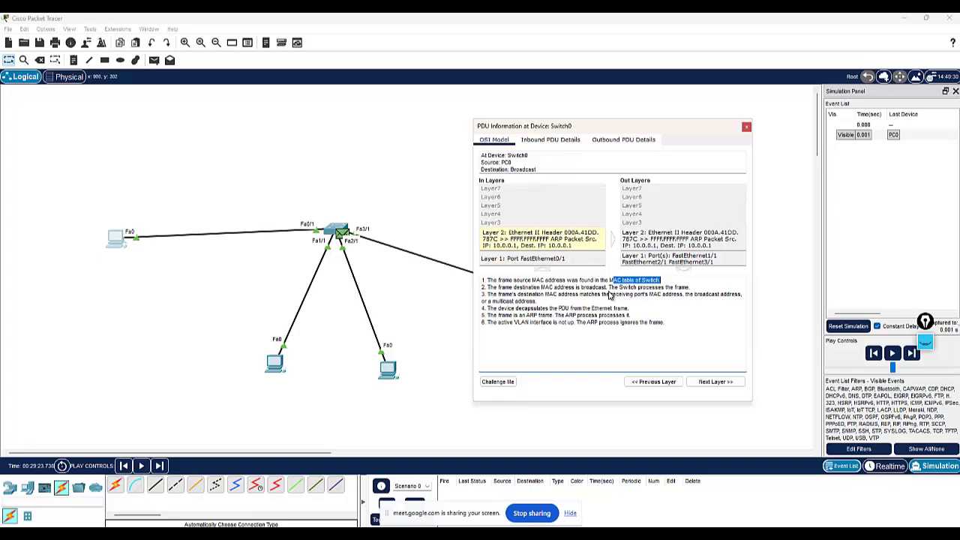
pyautogui.click(623, 282)
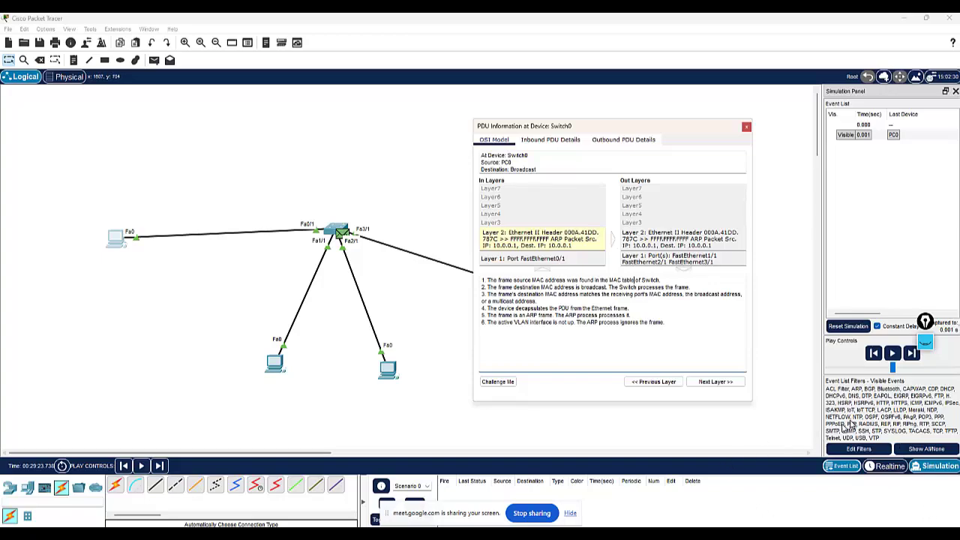
# - Handwrite "CAM Table" and "MAC address Table" above PC0's link, underlining CAM and MAC and ticking both table names
pyautogui.click(926, 342)
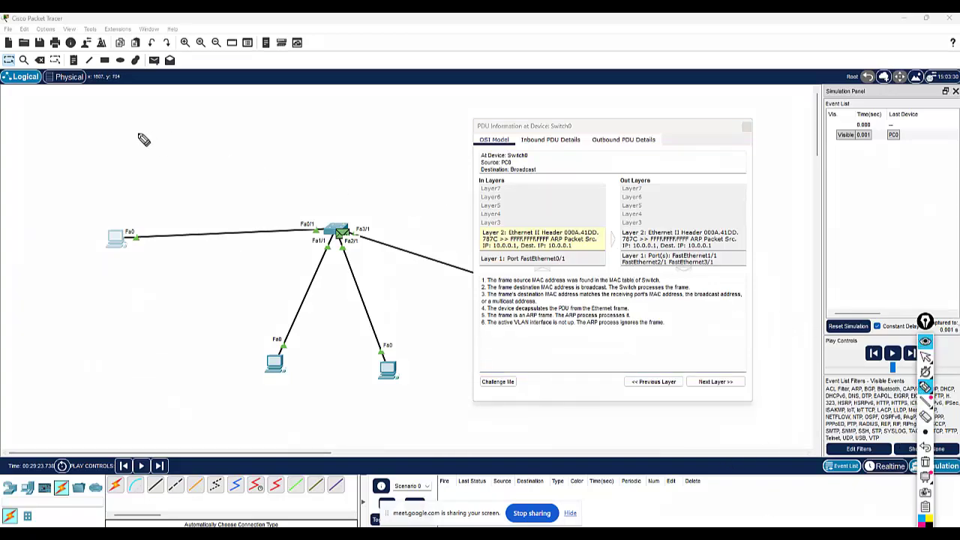
pyautogui.moveTo(149, 129)
pyautogui.mouseDown()
pyautogui.moveTo(148, 142)
pyautogui.moveTo(192, 122)
pyautogui.moveTo(193, 135)
pyautogui.mouseUp()
pyautogui.moveTo(137, 143); pyautogui.dragTo(221, 126)
pyautogui.moveTo(160, 170)
pyautogui.mouseDown()
pyautogui.moveTo(204, 161)
pyautogui.moveTo(154, 187)
pyautogui.mouseUp()
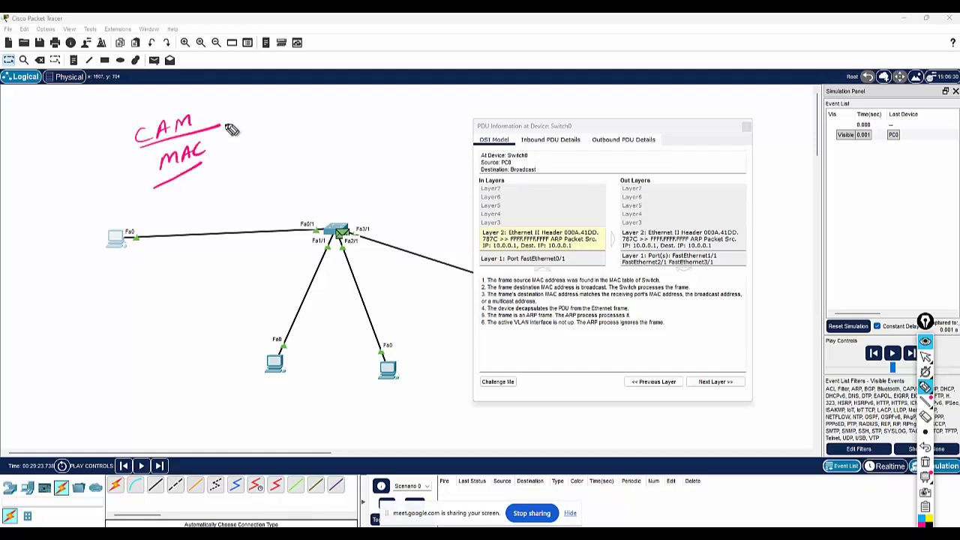
pyautogui.moveTo(232, 106)
pyautogui.mouseDown()
pyautogui.moveTo(251, 101)
pyautogui.moveTo(242, 119)
pyautogui.mouseUp()
pyautogui.moveTo(249, 113); pyautogui.dragTo(292, 100)
pyautogui.moveTo(236, 141); pyautogui.dragTo(263, 138)
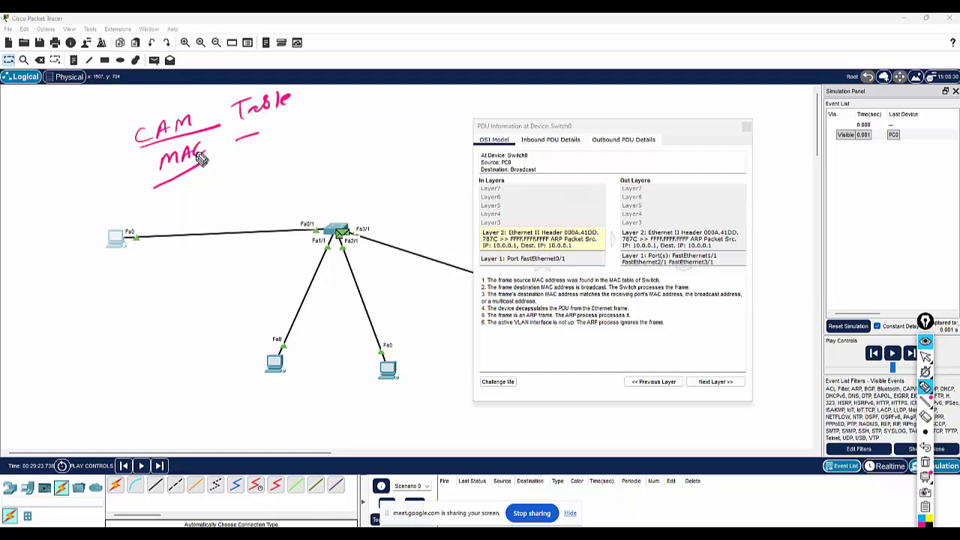
pyautogui.moveTo(207, 172)
pyautogui.mouseDown()
pyautogui.moveTo(238, 161)
pyautogui.moveTo(263, 170)
pyautogui.mouseUp()
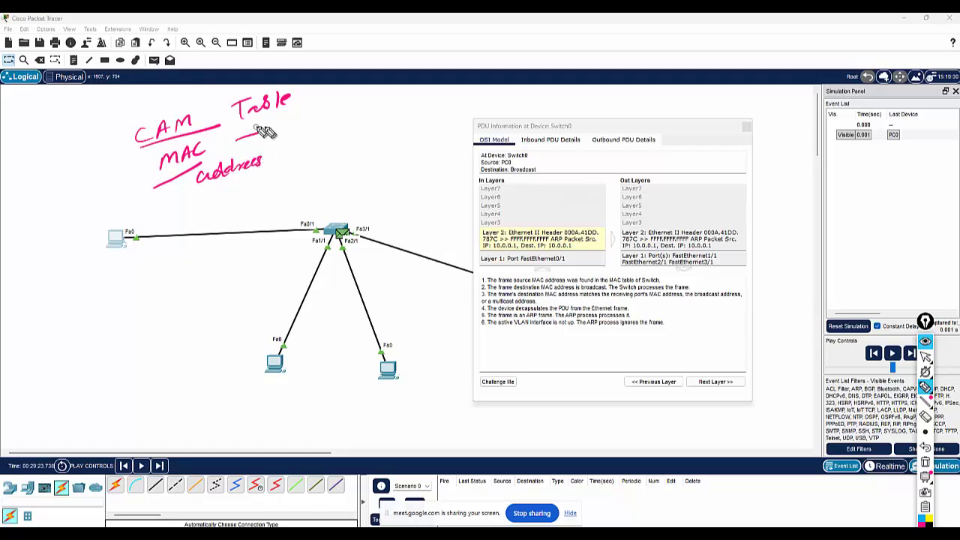
pyautogui.moveTo(260, 135); pyautogui.dragTo(279, 136)
pyautogui.moveTo(281, 125)
pyautogui.mouseDown()
pyautogui.moveTo(300, 133)
pyautogui.moveTo(321, 122)
pyautogui.moveTo(318, 94)
pyautogui.mouseUp()
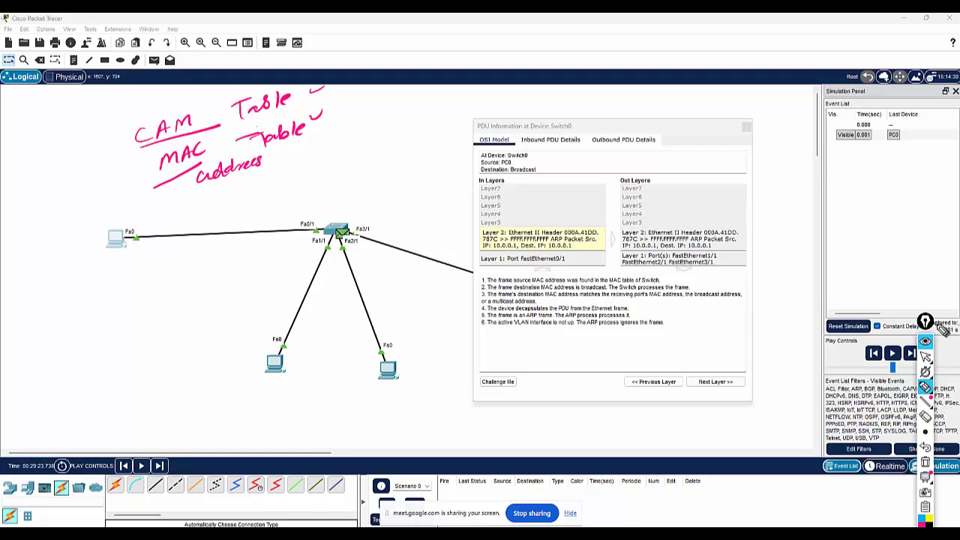
# - Clear the handwritten table names from the screen and hide the drawing tools
pyautogui.click(926, 342)
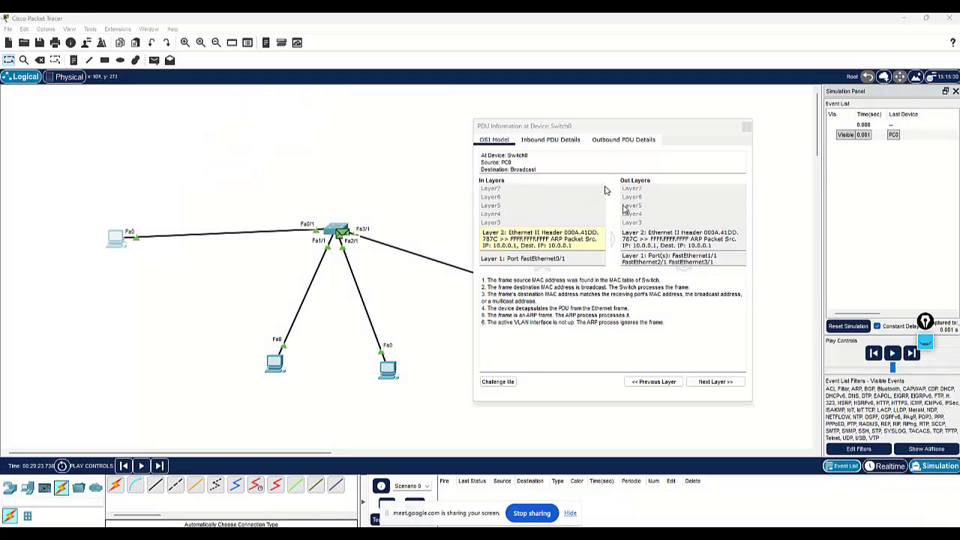
pyautogui.click(925, 342)
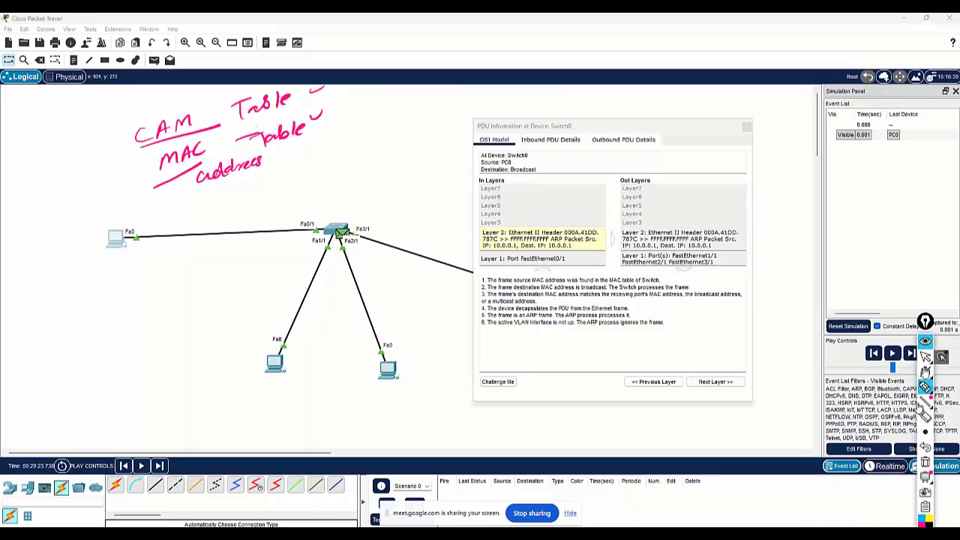
pyautogui.click(926, 463)
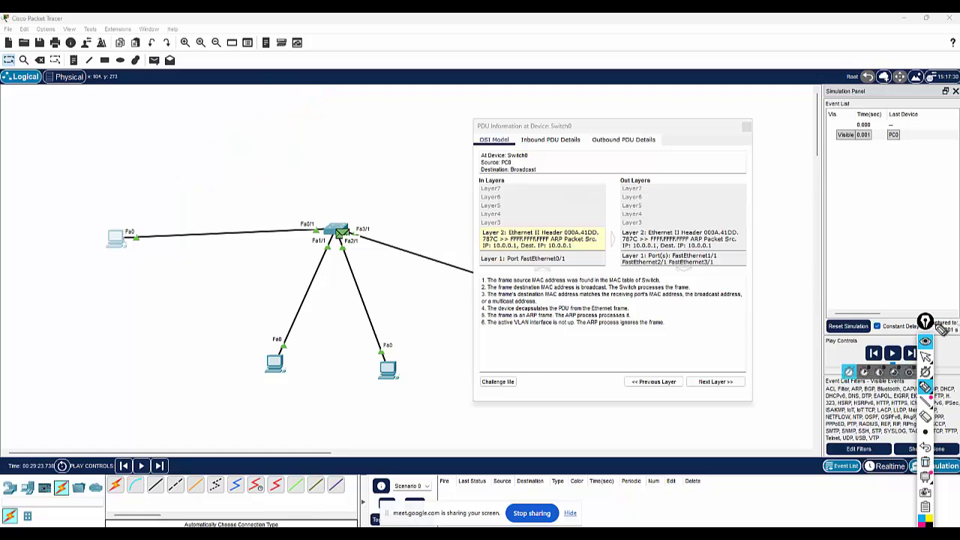
pyautogui.click(926, 342)
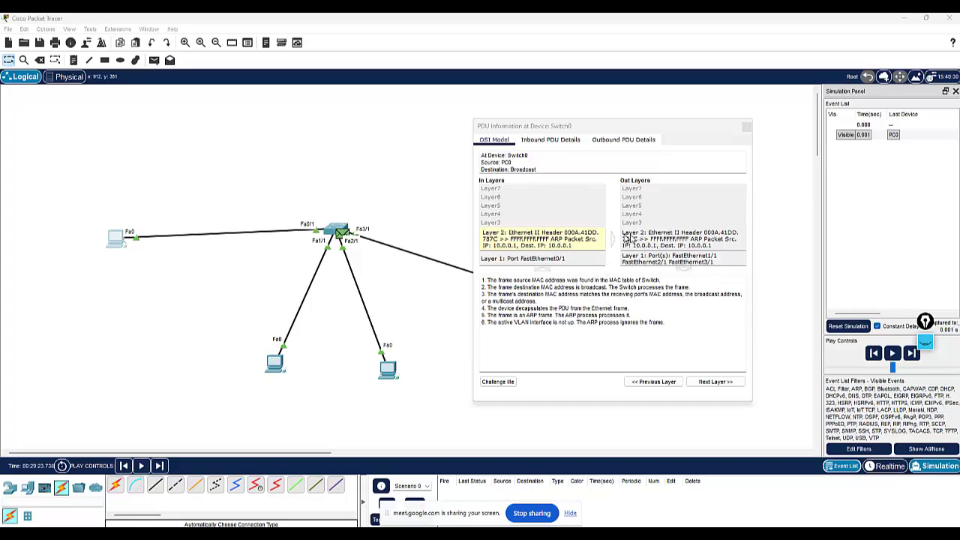
# - Show the switch's outbound Layer 2 processing for the broadcast frame and bring up the drawing tools
pyautogui.click(642, 240)
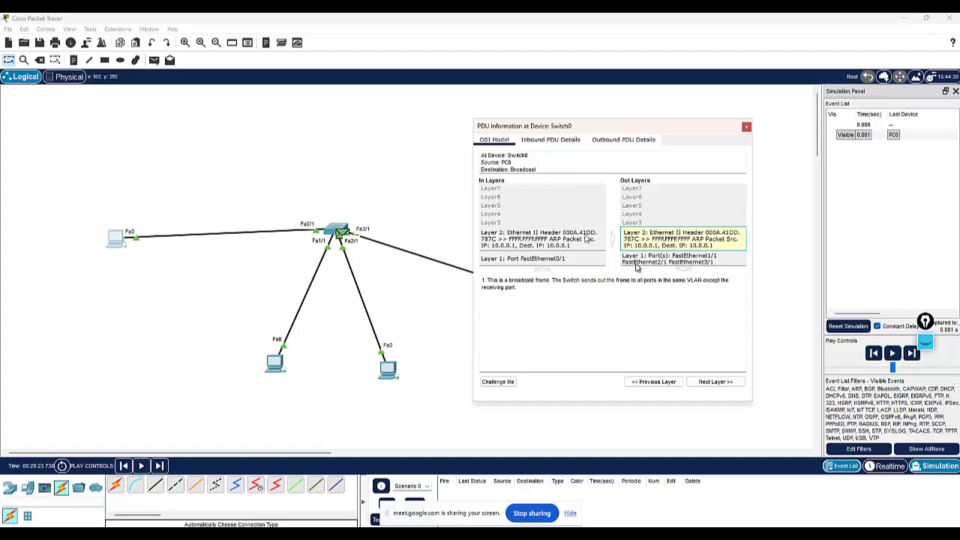
pyautogui.click(925, 345)
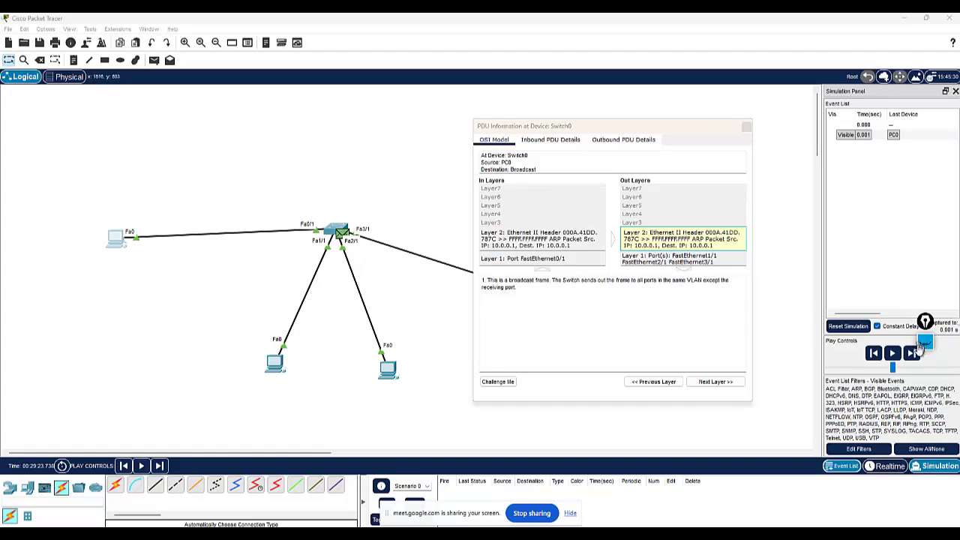
# - Draw arrows and handwritten 1s for the frame entering the switch from PC0 and leaving through Fa1/1, Fa2/1 and Fa3/1
pyautogui.click(924, 344)
pyautogui.click(926, 388)
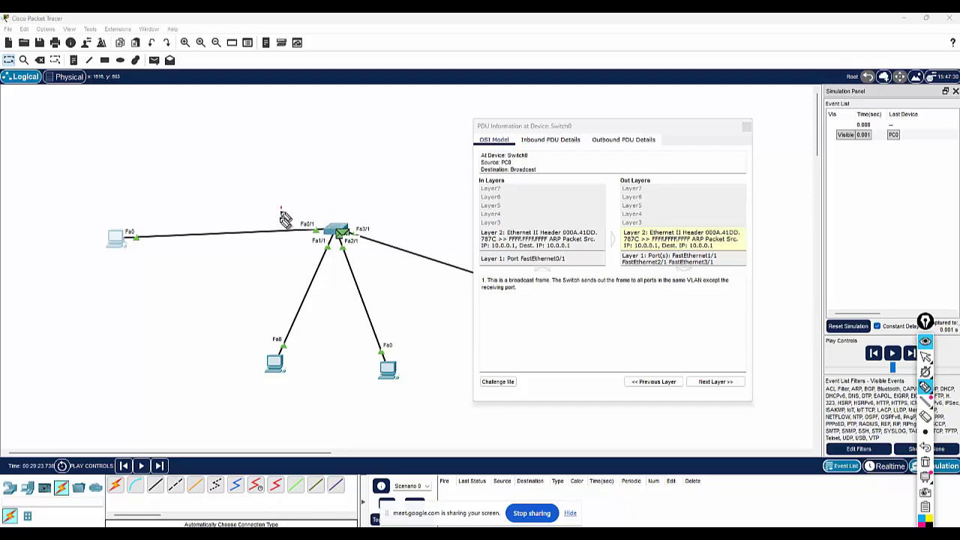
pyautogui.moveTo(281, 209); pyautogui.dragTo(280, 220)
pyautogui.moveTo(365, 249); pyautogui.dragTo(363, 262)
pyautogui.moveTo(388, 231); pyautogui.dragTo(387, 242)
pyautogui.moveTo(268, 231)
pyautogui.mouseDown()
pyautogui.moveTo(294, 231)
pyautogui.moveTo(287, 235)
pyautogui.mouseUp()
pyautogui.moveTo(280, 209); pyautogui.dragTo(279, 221)
pyautogui.moveTo(314, 253)
pyautogui.mouseDown()
pyautogui.moveTo(354, 252)
pyautogui.moveTo(375, 237)
pyautogui.mouseUp()
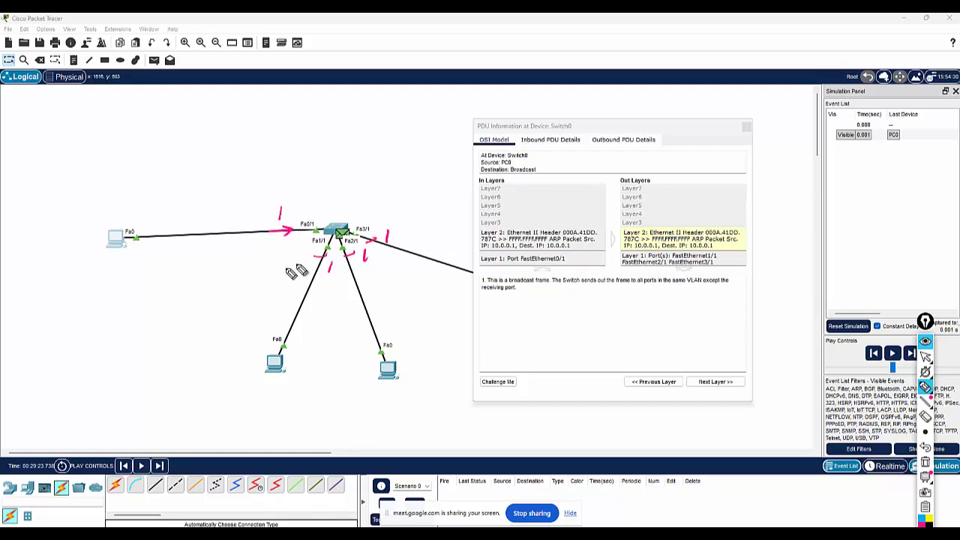
pyautogui.moveTo(308, 259)
pyautogui.mouseDown()
pyautogui.moveTo(298, 277)
pyautogui.moveTo(342, 282)
pyautogui.moveTo(375, 252)
pyautogui.mouseUp()
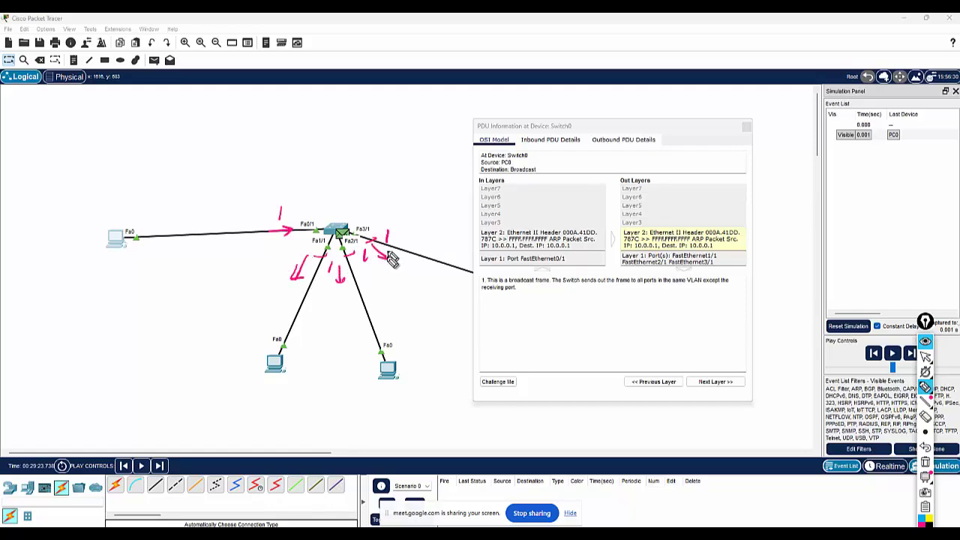
pyautogui.moveTo(211, 218)
pyautogui.mouseDown()
pyautogui.moveTo(252, 218)
pyautogui.moveTo(241, 222)
pyautogui.mouseUp()
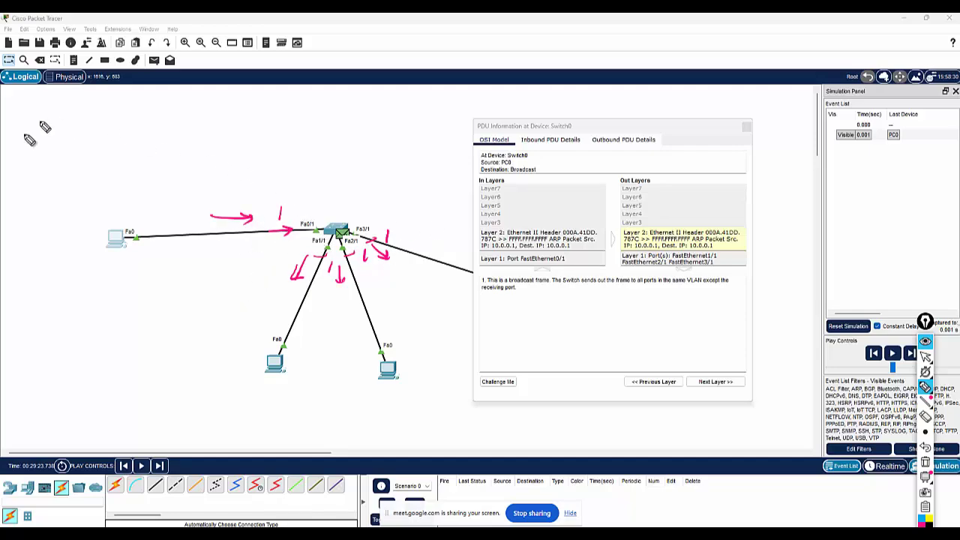
# - Handwrite "Broadcast" above PC0 with the note "one to all" beneath it
pyautogui.moveTo(24, 129)
pyautogui.mouseDown()
pyautogui.moveTo(96, 132)
pyautogui.moveTo(117, 112)
pyautogui.mouseUp()
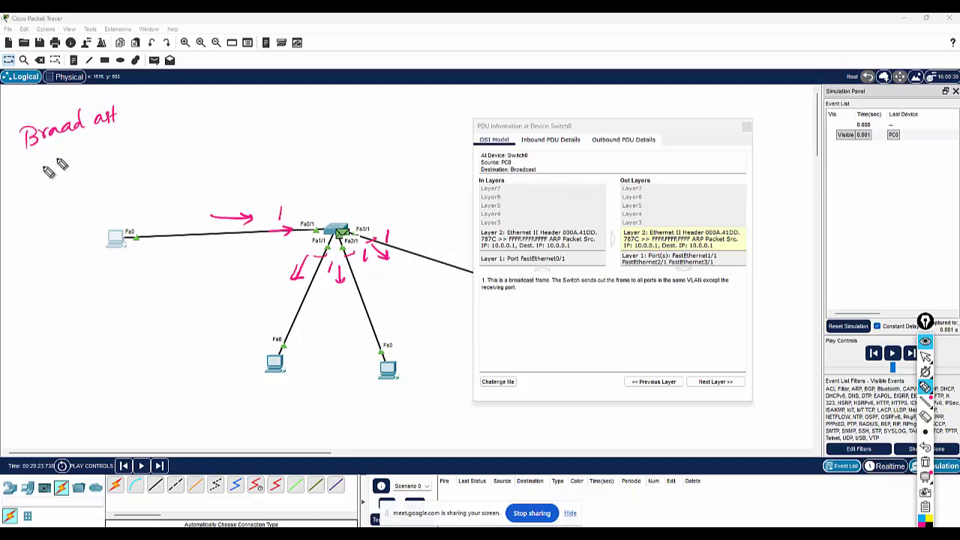
pyautogui.moveTo(43, 166); pyautogui.dragTo(72, 152)
pyautogui.moveTo(87, 150)
pyautogui.mouseDown()
pyautogui.moveTo(159, 138)
pyautogui.moveTo(169, 118)
pyautogui.mouseUp()
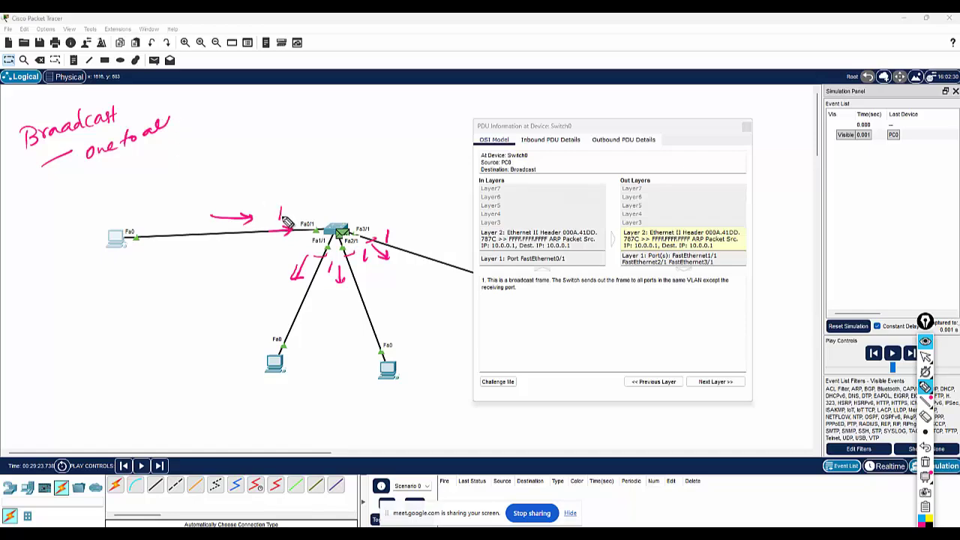
# - Circle the 1 on PC0's link and underline the outgoing ports FastEthernet1/1, 2/1 and 3/1 in the PDU information
pyautogui.moveTo(283, 198)
pyautogui.mouseDown()
pyautogui.moveTo(264, 229)
pyautogui.moveTo(296, 207)
pyautogui.mouseUp()
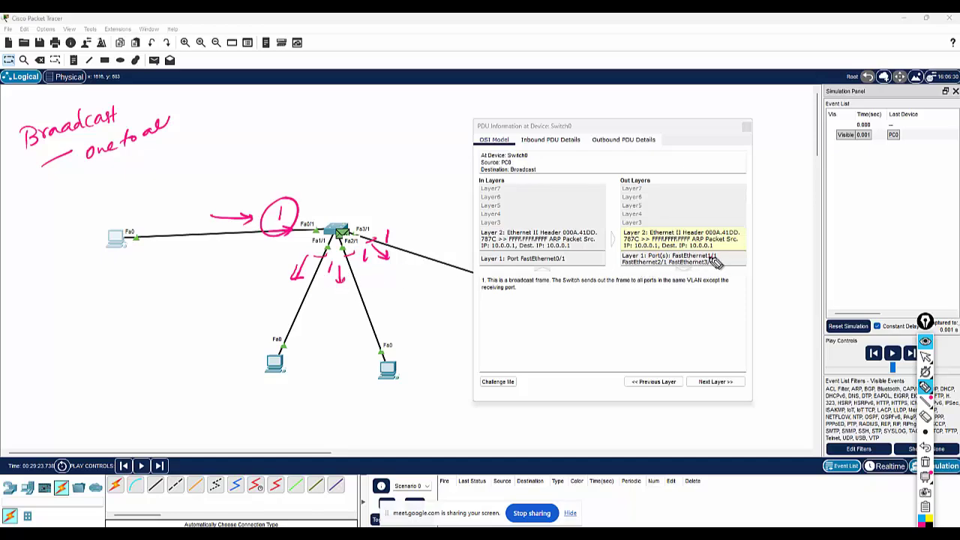
pyautogui.moveTo(710, 256); pyautogui.dragTo(722, 255)
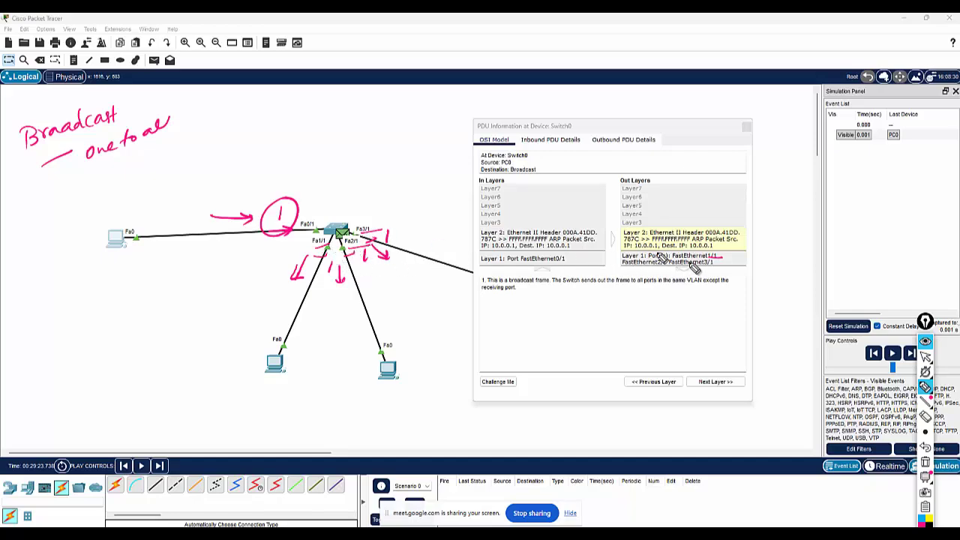
pyautogui.moveTo(716, 264); pyautogui.dragTo(644, 265)
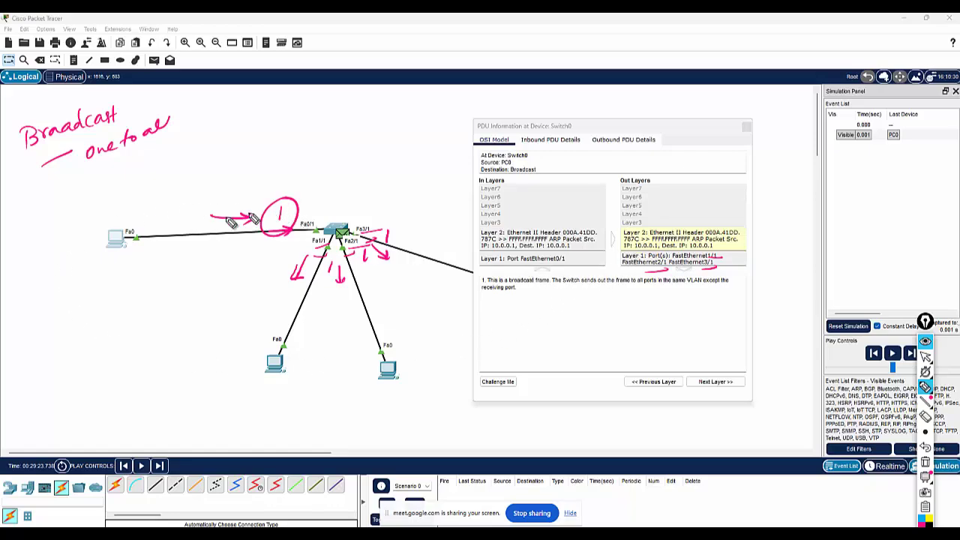
# - Handwrite a boxed "Frame" and an underlined "Layer 2 Protocol" beside the broadcast note, ticking both
pyautogui.moveTo(180, 153); pyautogui.dragTo(225, 147)
pyautogui.moveTo(155, 179); pyautogui.dragTo(240, 147)
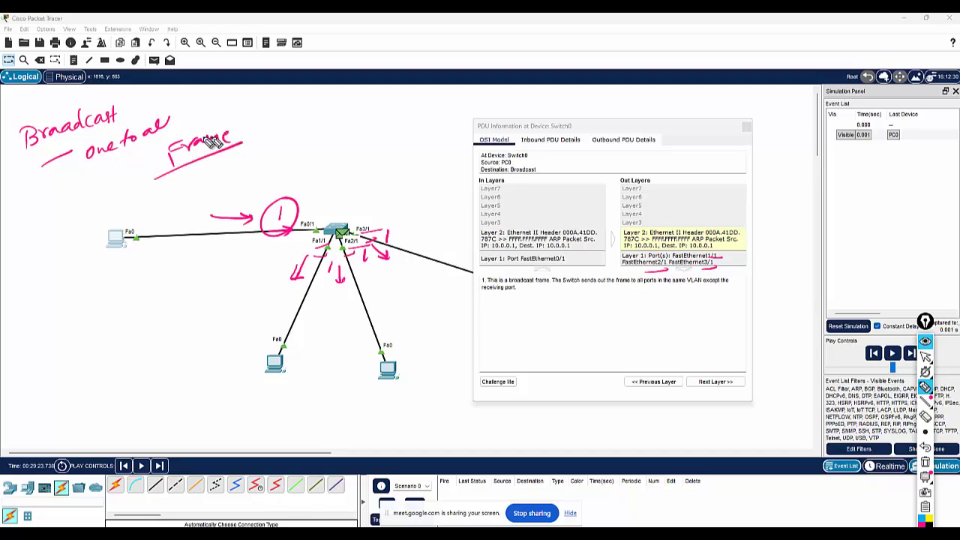
pyautogui.moveTo(160, 141); pyautogui.dragTo(161, 171)
pyautogui.moveTo(239, 146)
pyautogui.mouseDown()
pyautogui.moveTo(234, 105)
pyautogui.moveTo(288, 127)
pyautogui.moveTo(360, 124)
pyautogui.mouseUp()
pyautogui.moveTo(288, 133); pyautogui.dragTo(481, 96)
pyautogui.moveTo(382, 129); pyautogui.dragTo(472, 115)
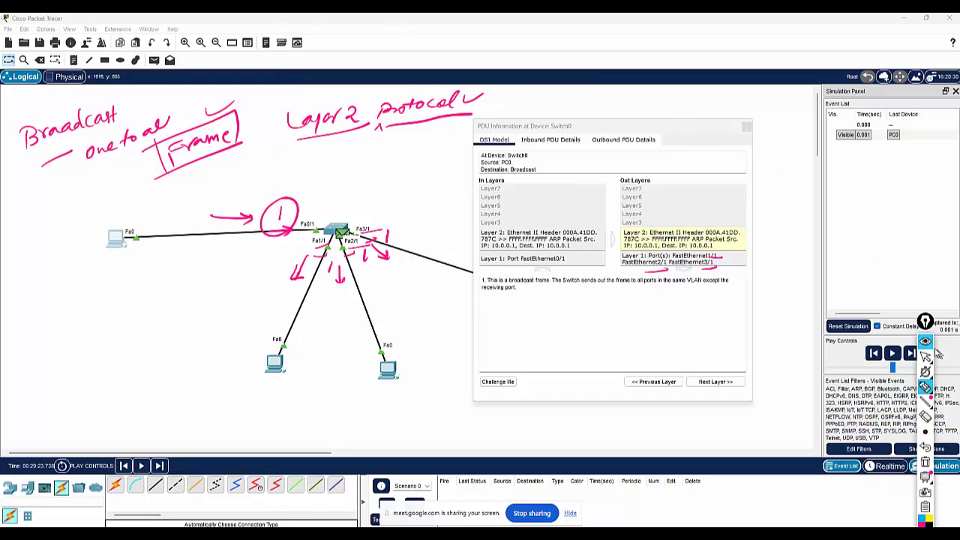
# - Close the switch's PDU information with the drawings hidden and run the simulation until the broadcast reaches the other three PCs
pyautogui.click(925, 342)
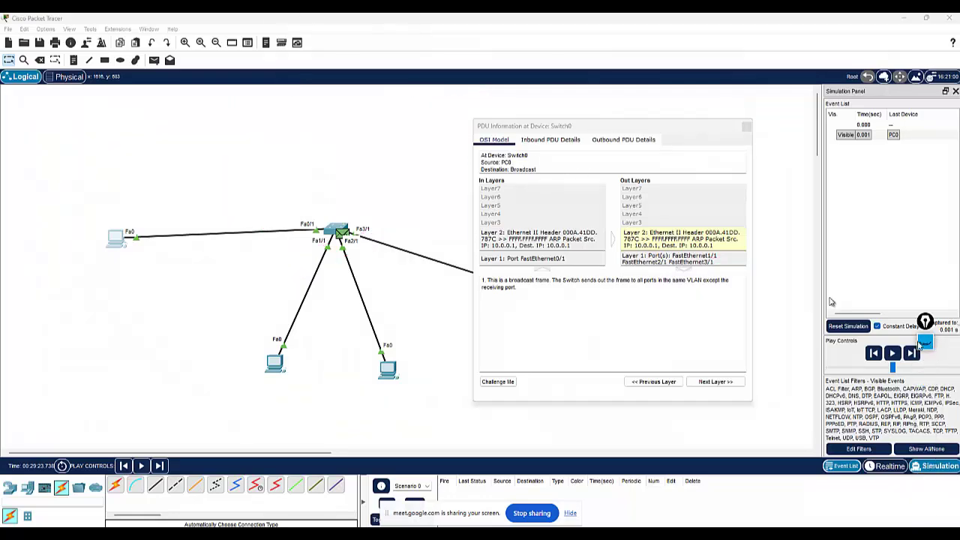
pyautogui.click(746, 127)
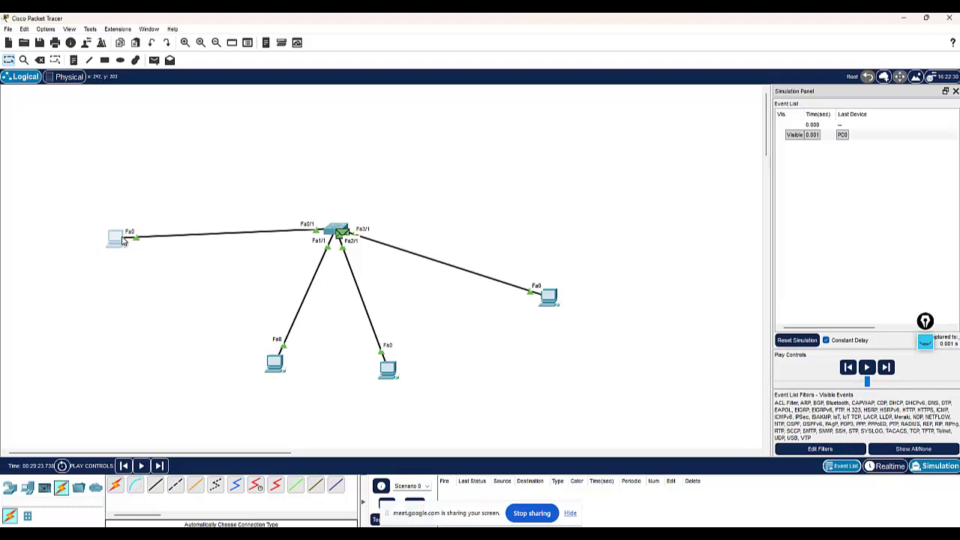
pyautogui.moveTo(124, 240)
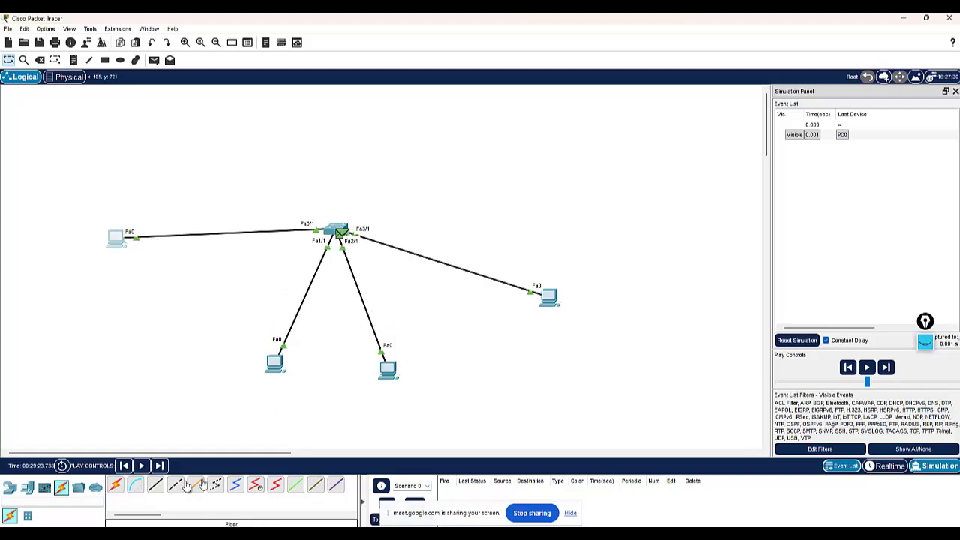
pyautogui.click(140, 467)
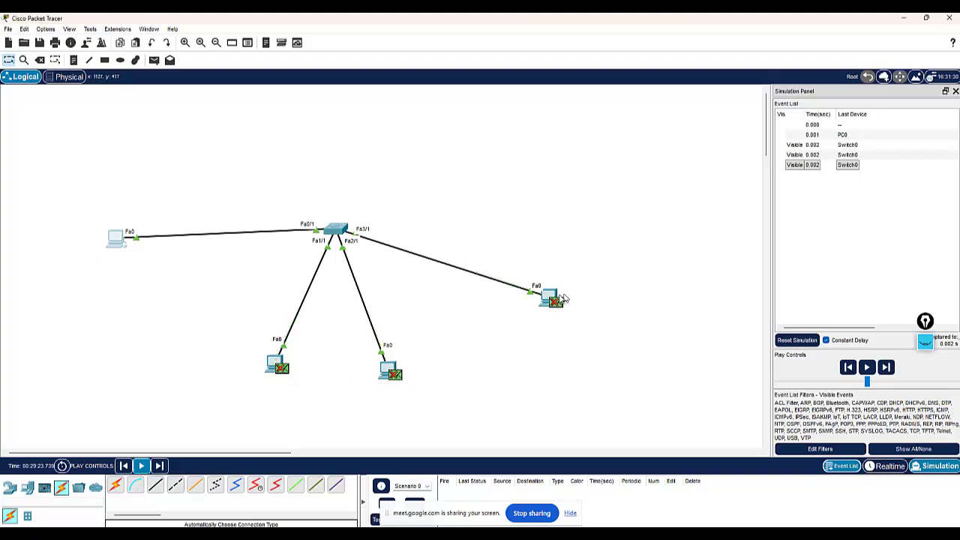
pyautogui.moveTo(552, 301)
# - Clear the old drawings and handwrite an underlined "ARP Cache" with IP and MAC headings near the PC on Fa1/1
pyautogui.click(926, 342)
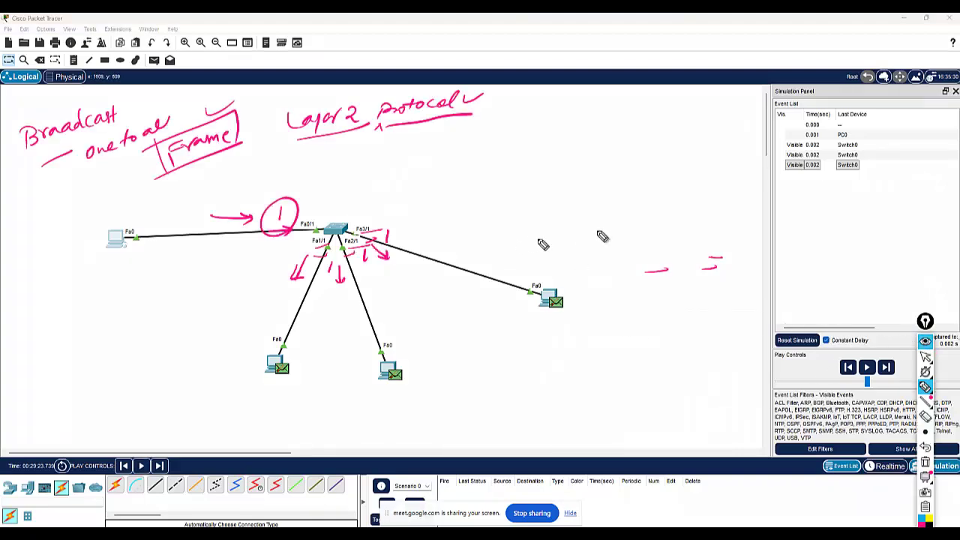
pyautogui.click(926, 464)
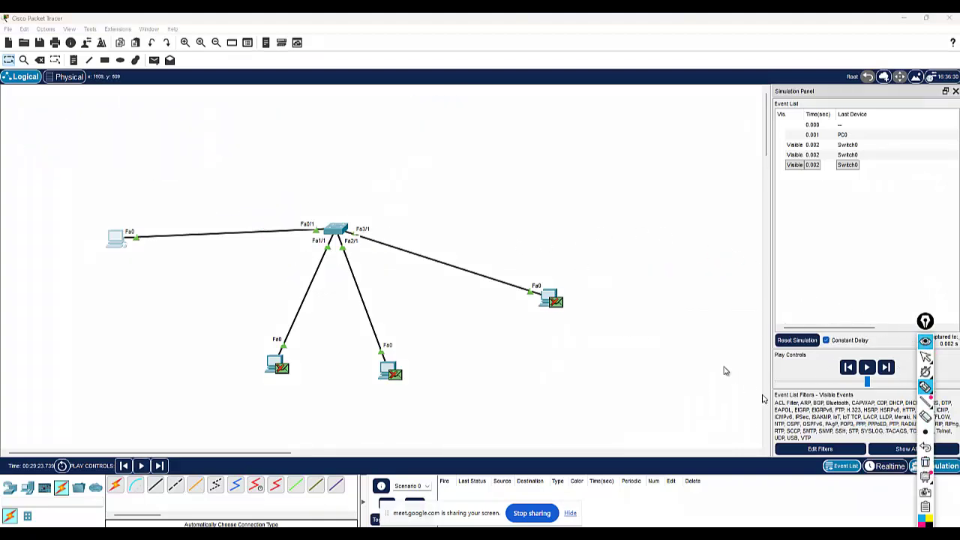
pyautogui.moveTo(303, 384); pyautogui.dragTo(261, 388)
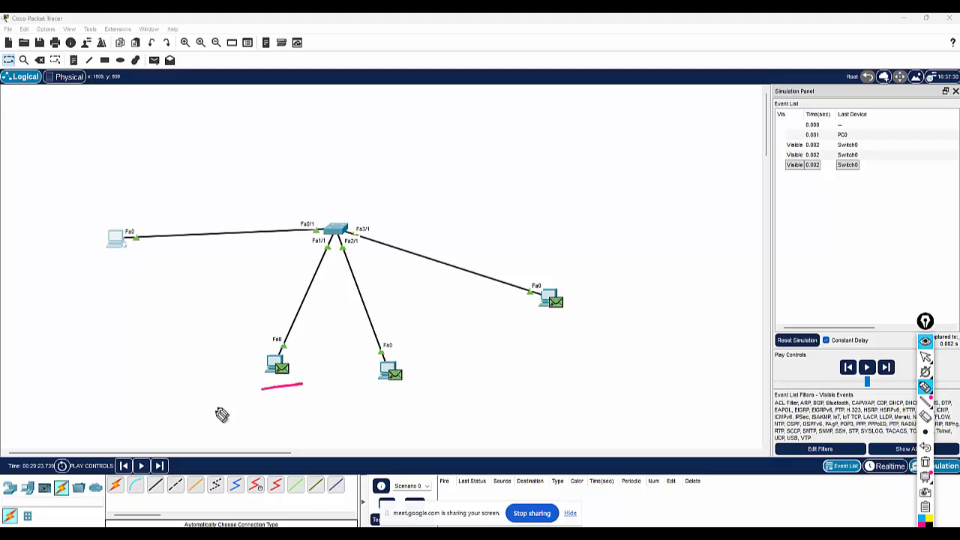
pyautogui.moveTo(215, 430)
pyautogui.mouseDown()
pyautogui.moveTo(317, 414)
pyautogui.moveTo(243, 442)
pyautogui.moveTo(334, 421)
pyautogui.mouseUp()
pyautogui.moveTo(95, 375)
pyautogui.mouseDown()
pyautogui.moveTo(101, 387)
pyautogui.moveTo(117, 380)
pyautogui.mouseUp()
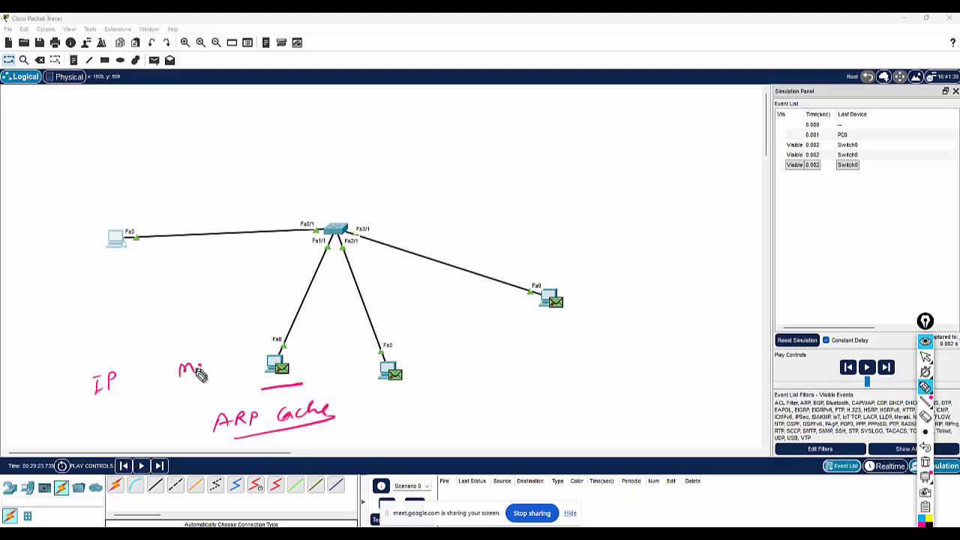
pyautogui.moveTo(200, 375); pyautogui.dragTo(218, 366)
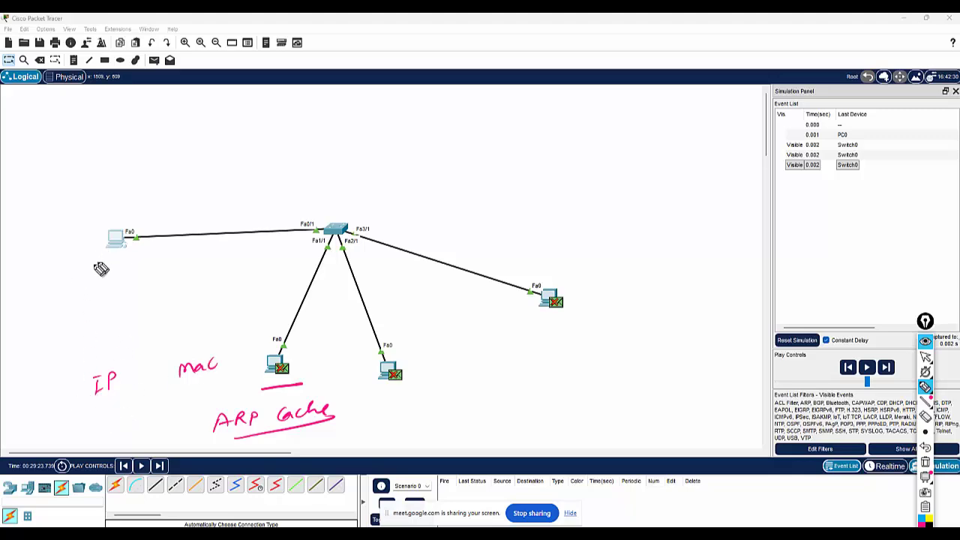
# - Handwrite and underline 10.0.0.1 below PC0, underline the IP and MAC headings, and write 10.0.0.1 under IP
pyautogui.moveTo(93, 264)
pyautogui.mouseDown()
pyautogui.moveTo(132, 252)
pyautogui.moveTo(118, 285)
pyautogui.moveTo(166, 282)
pyautogui.mouseUp()
pyautogui.moveTo(85, 321); pyautogui.dragTo(184, 291)
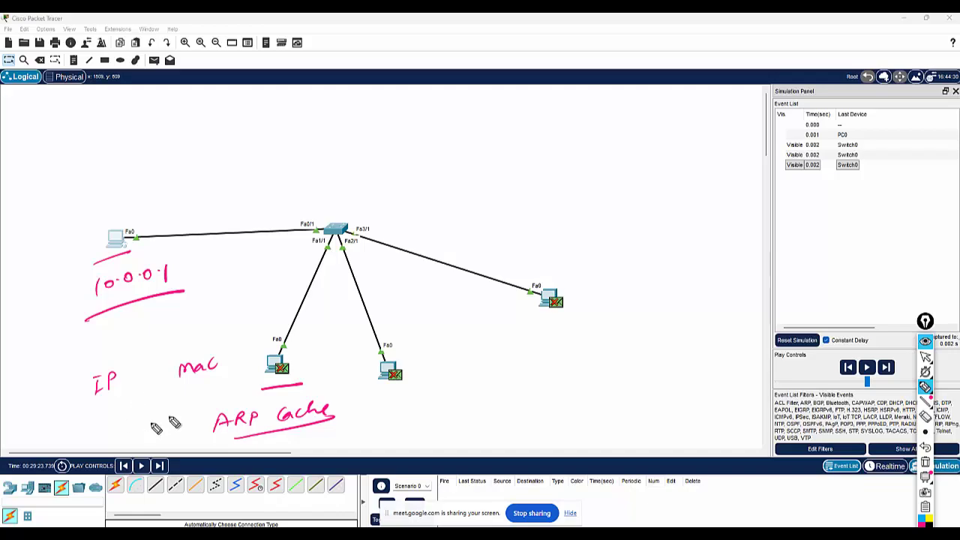
pyautogui.moveTo(90, 406); pyautogui.dragTo(132, 393)
pyautogui.moveTo(180, 383); pyautogui.dragTo(226, 368)
pyautogui.moveTo(61, 425)
pyautogui.mouseDown()
pyautogui.moveTo(62, 438)
pyautogui.moveTo(75, 418)
pyautogui.moveTo(132, 417)
pyautogui.mouseUp()
pyautogui.click(83, 420)
pyautogui.click(105, 417)
pyautogui.click(123, 414)
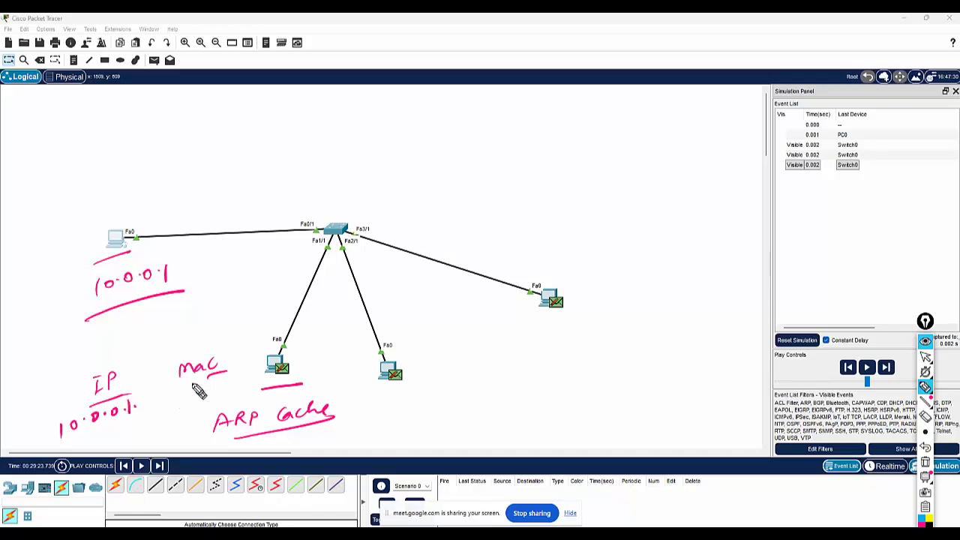
# - Circle PC0 and label it A, write A under the MAC heading, and box the IP and MAC entry
pyautogui.moveTo(134, 221); pyautogui.dragTo(117, 215)
pyautogui.moveTo(100, 208); pyautogui.dragTo(114, 206)
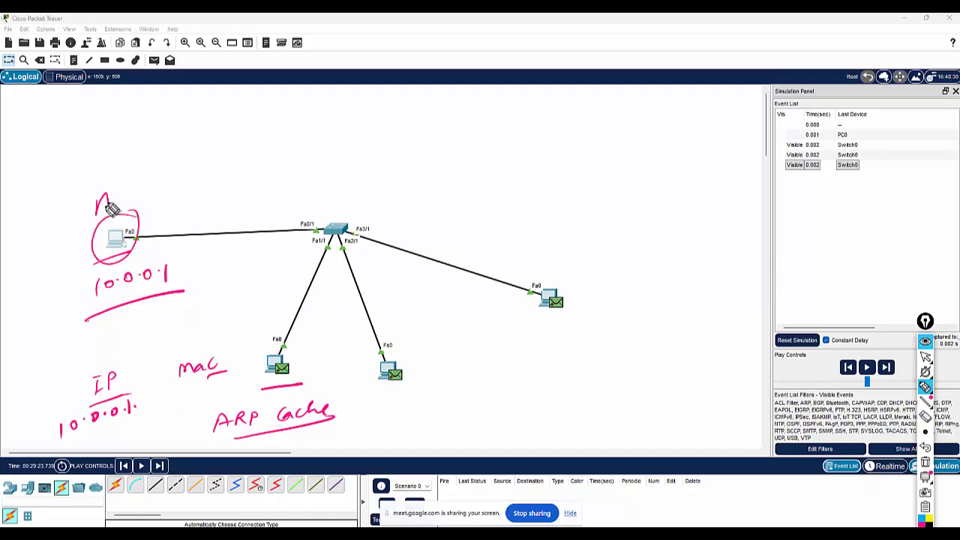
pyautogui.moveTo(214, 398); pyautogui.dragTo(230, 386)
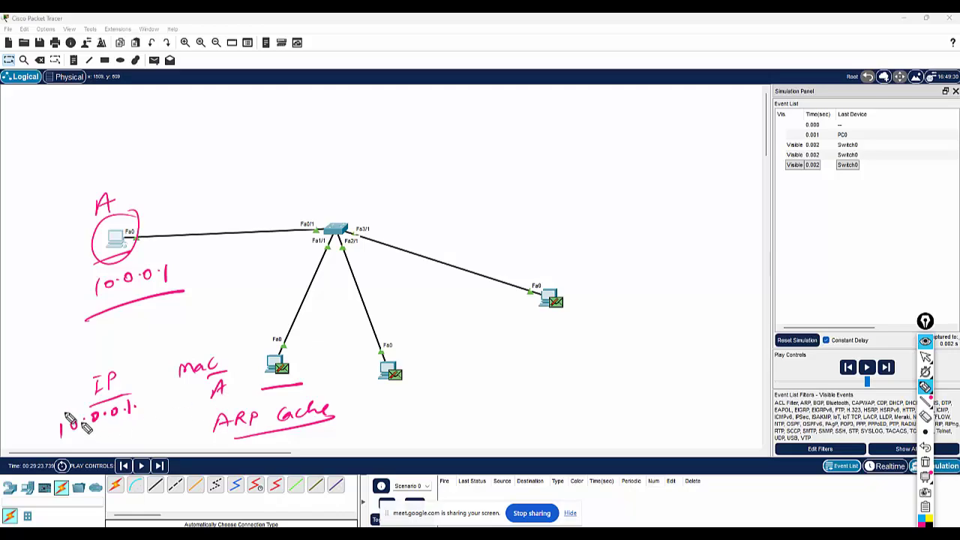
pyautogui.moveTo(45, 391)
pyautogui.mouseDown()
pyautogui.moveTo(113, 363)
pyautogui.moveTo(229, 392)
pyautogui.moveTo(66, 398)
pyautogui.mouseUp()
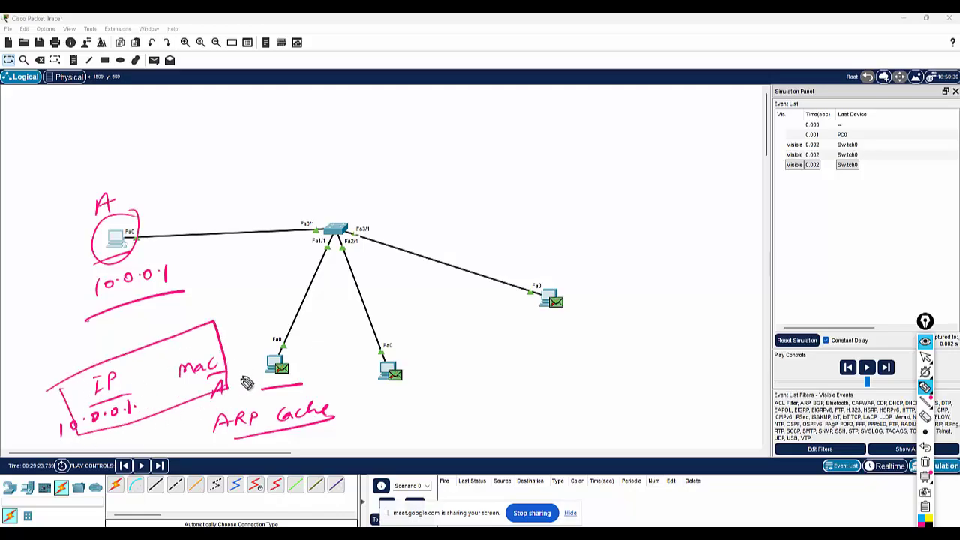
# - Mark the three receiving PCs with ticks and crosses and tick each of their links to the switch
pyautogui.moveTo(269, 367); pyautogui.dragTo(296, 361)
pyautogui.moveTo(369, 363); pyautogui.dragTo(389, 349)
pyautogui.moveTo(530, 292); pyautogui.dragTo(557, 282)
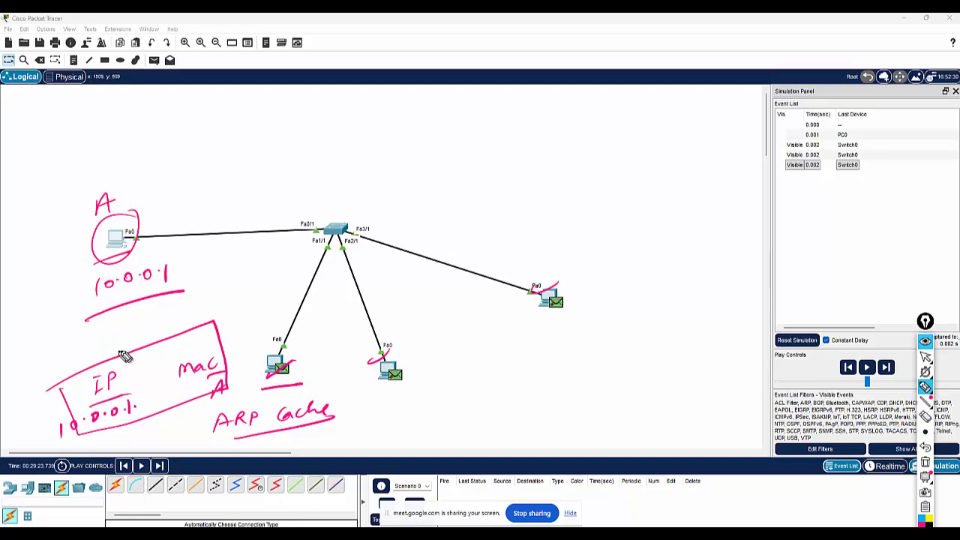
pyautogui.moveTo(304, 363)
pyautogui.mouseDown()
pyautogui.moveTo(316, 372)
pyautogui.moveTo(304, 373)
pyautogui.mouseUp()
pyautogui.moveTo(415, 366); pyautogui.dragTo(425, 375)
pyautogui.moveTo(425, 363); pyautogui.dragTo(417, 375)
pyautogui.moveTo(541, 335)
pyautogui.mouseDown()
pyautogui.moveTo(561, 321)
pyautogui.moveTo(555, 338)
pyautogui.mouseUp()
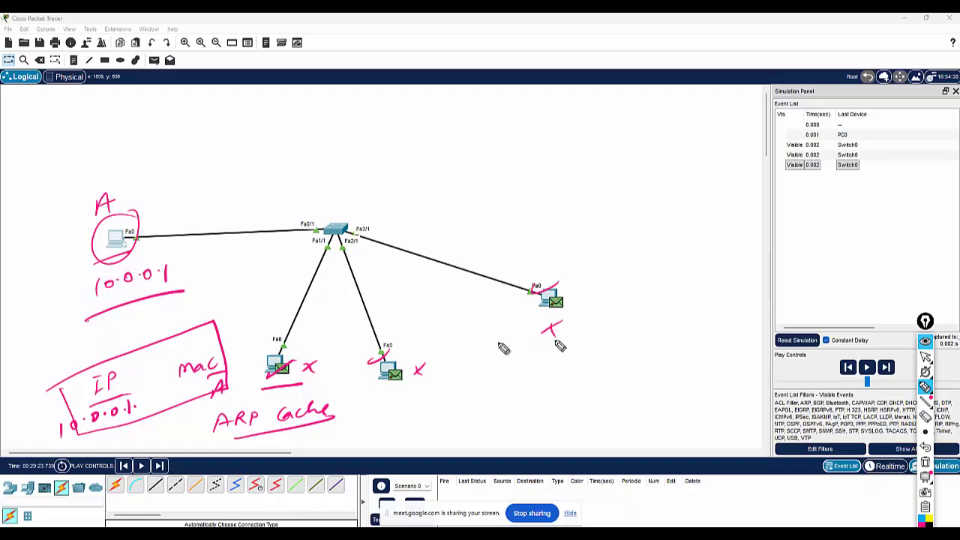
pyautogui.moveTo(282, 316); pyautogui.dragTo(377, 308)
pyautogui.moveTo(469, 274); pyautogui.dragTo(495, 259)
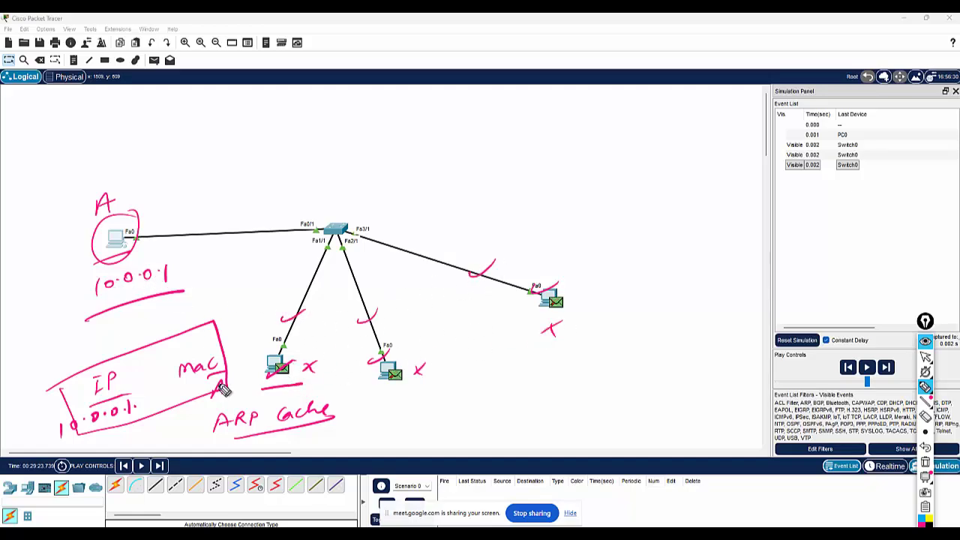
# - Tick PC0's label A, circle its address 10.0.0.1, and draw a ticked arrow pointing away from PC0
pyautogui.moveTo(119, 204); pyautogui.dragTo(144, 197)
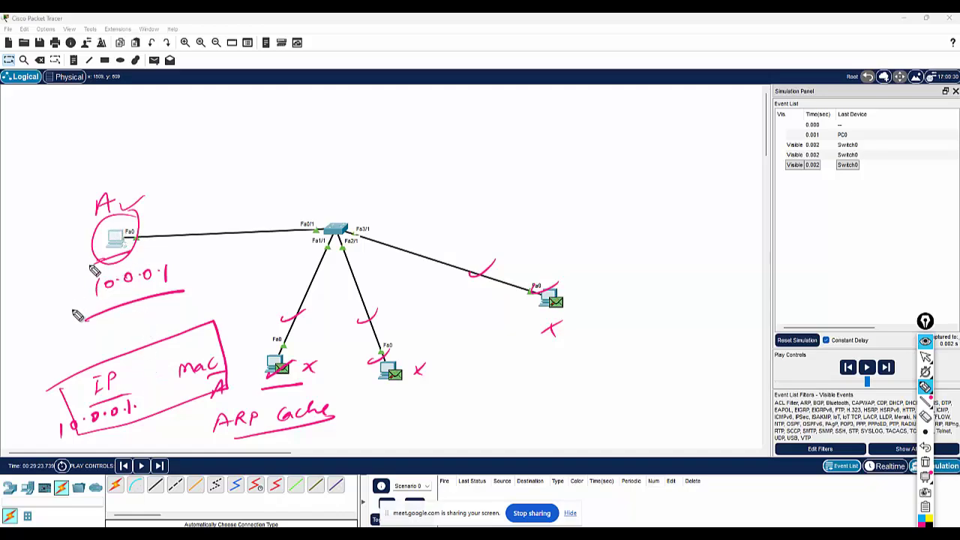
pyautogui.moveTo(78, 314)
pyautogui.mouseDown()
pyautogui.moveTo(105, 259)
pyautogui.moveTo(55, 257)
pyautogui.mouseUp()
pyautogui.moveTo(68, 242); pyautogui.dragTo(72, 257)
pyautogui.moveTo(46, 223); pyautogui.dragTo(73, 211)
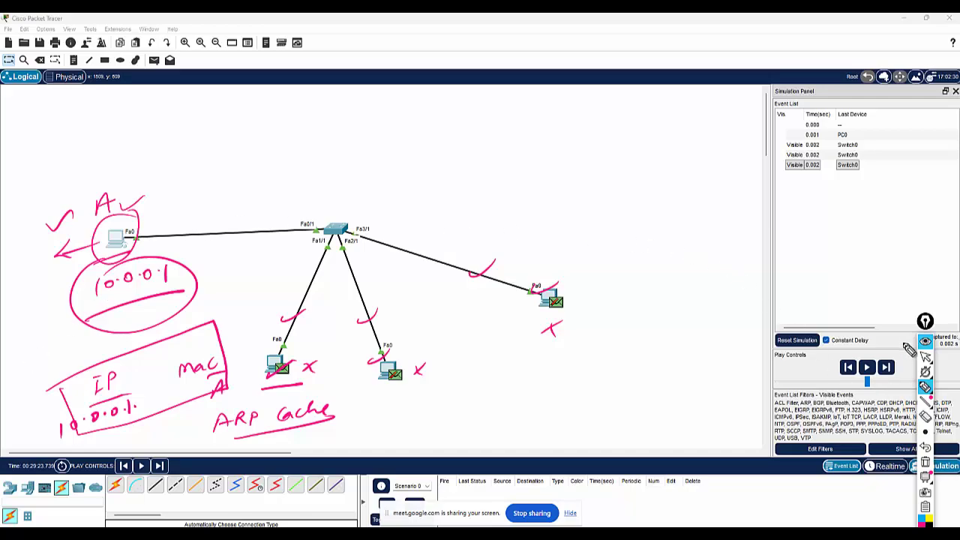
# - Hide the drawings and run the simulation until the switch's next frames reach all four PCs, pausing it there
pyautogui.click(925, 341)
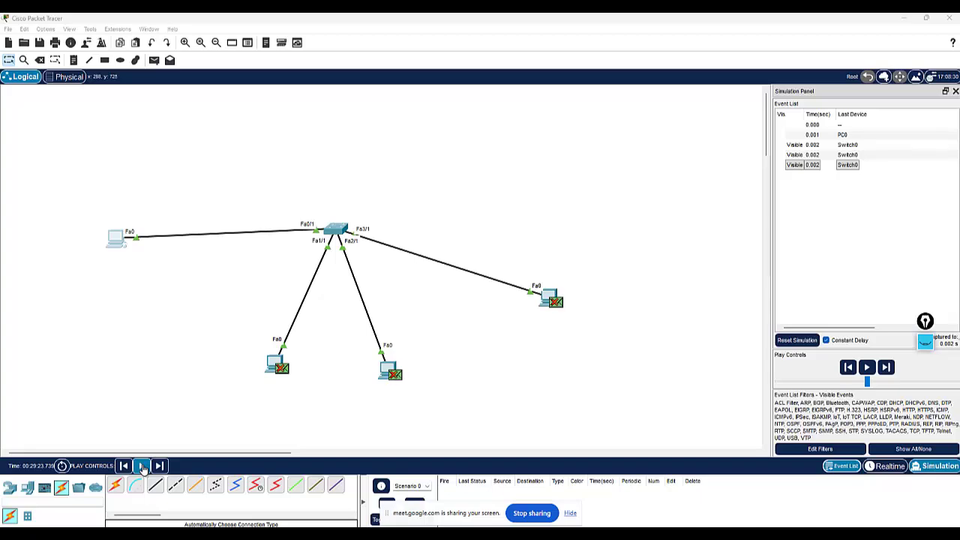
pyautogui.click(143, 466)
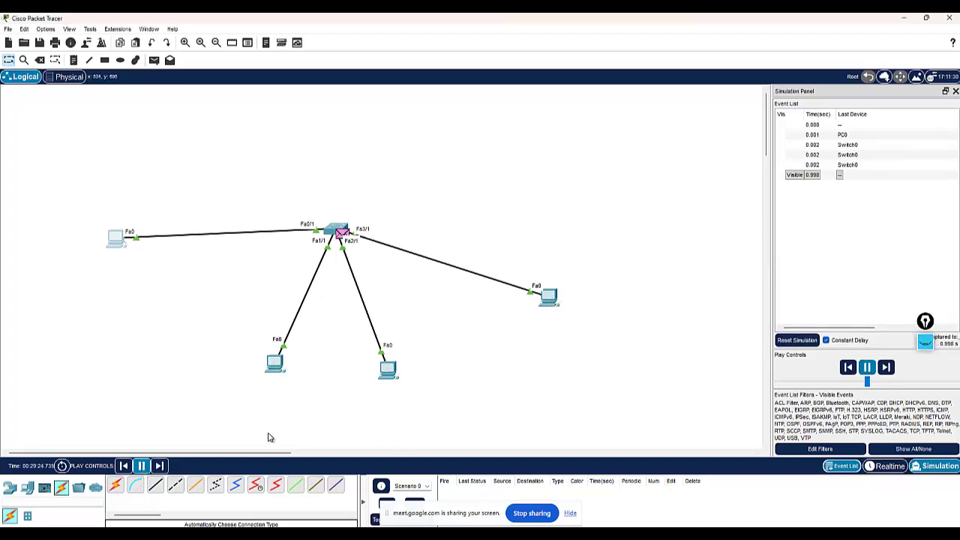
pyautogui.click(142, 466)
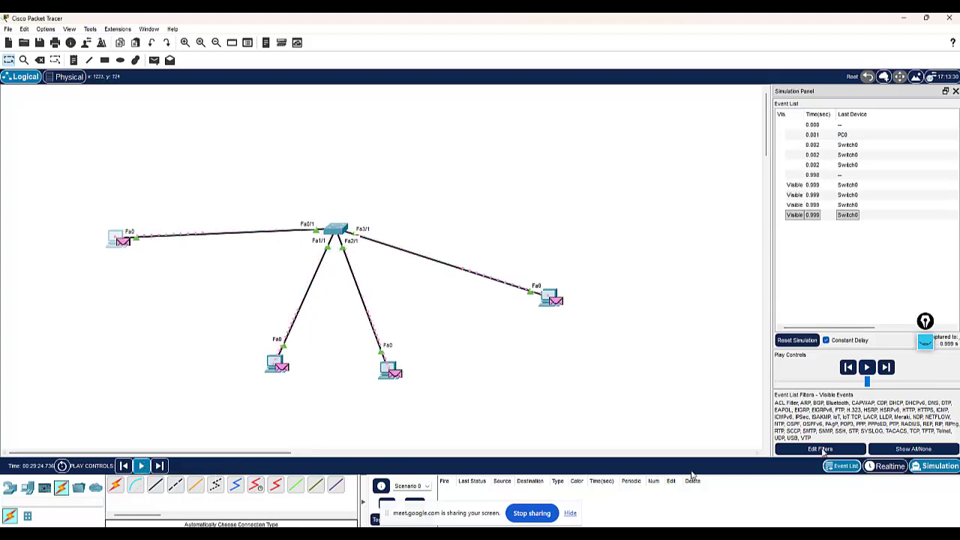
# - Delete the current scenario to empty the event list and open PC0's FastEthernet0 configuration
pyautogui.click(412, 504)
pyautogui.click(571, 514)
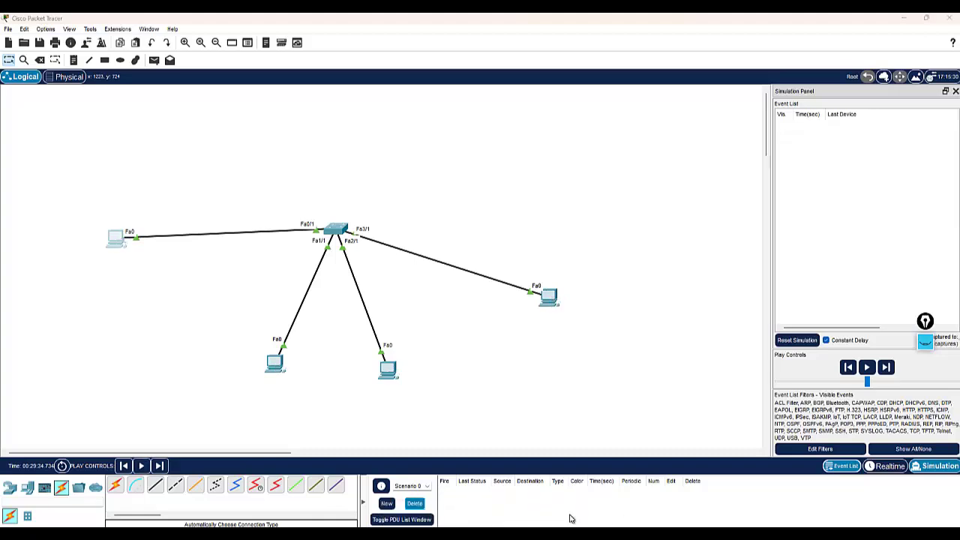
pyautogui.click(117, 238)
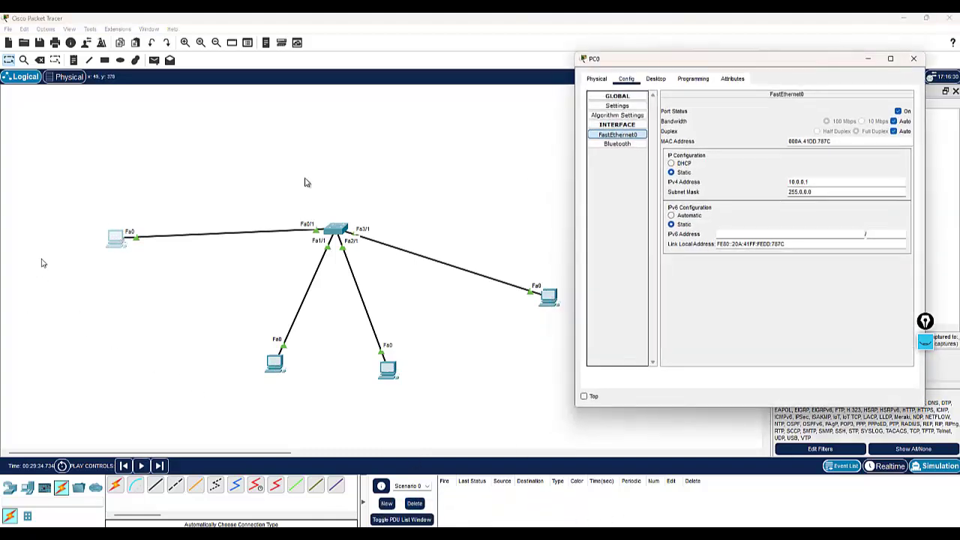
# - Run ipconfig in PC0's Command Prompt, highlight its IPv4 address, and put the PC0 window away
pyautogui.click(914, 59)
pyautogui.click(112, 241)
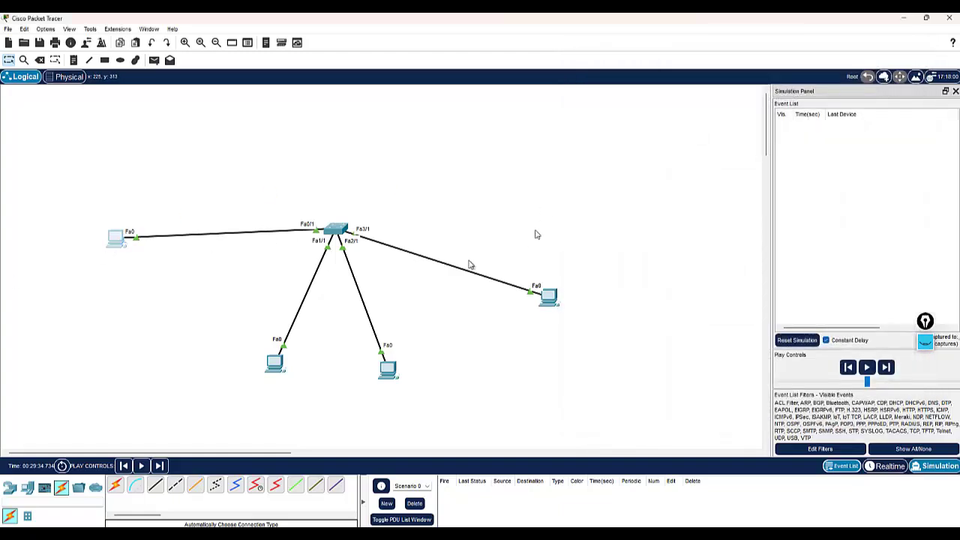
pyautogui.click(417, 147)
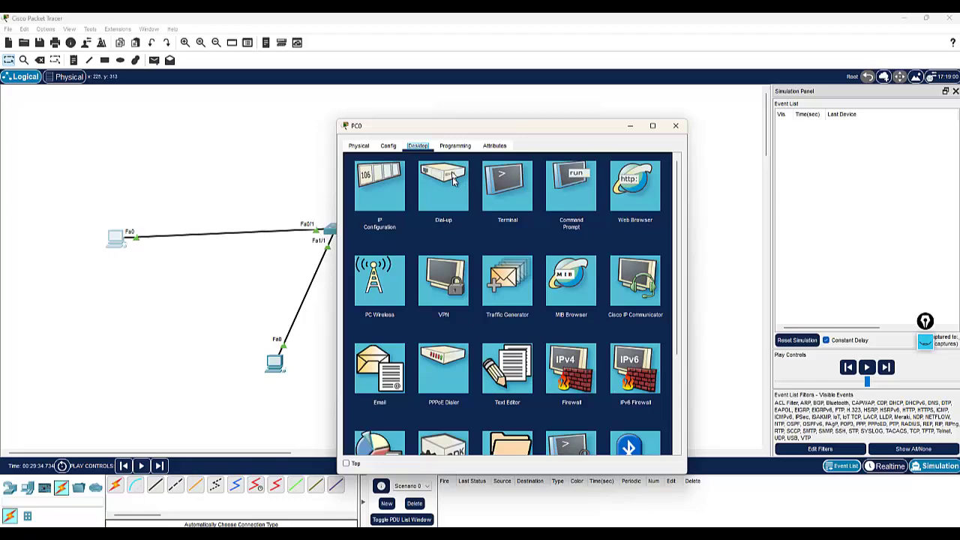
pyautogui.click(571, 186)
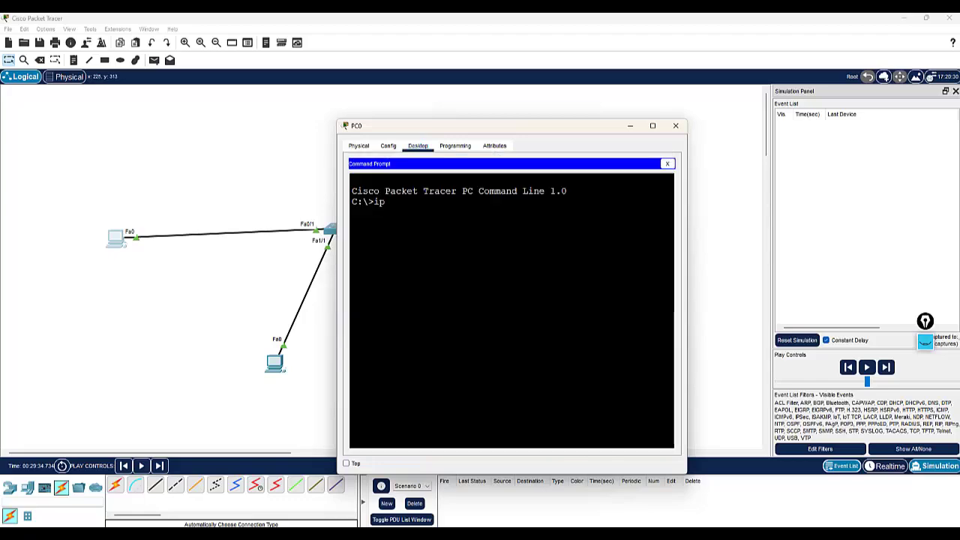
pyautogui.press('Return')
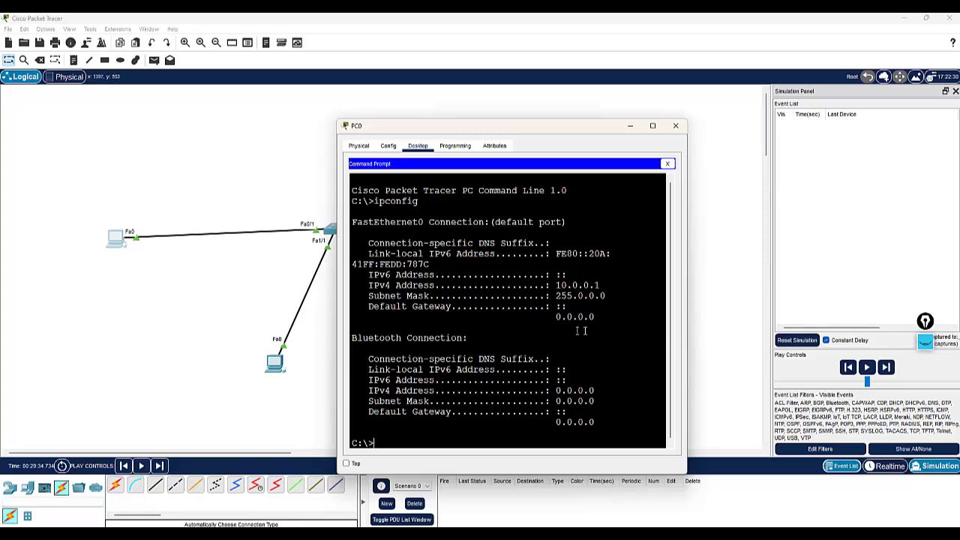
pyautogui.moveTo(556, 285); pyautogui.dragTo(600, 286)
pyautogui.click(628, 126)
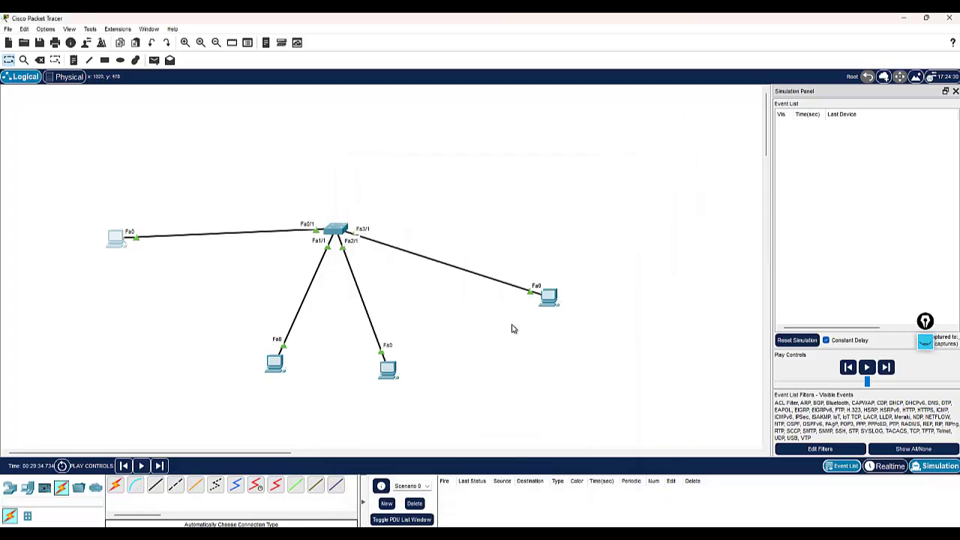
# - Open Switch0's command line and enter privileged mode with the enable command
pyautogui.click(335, 229)
pyautogui.click(412, 145)
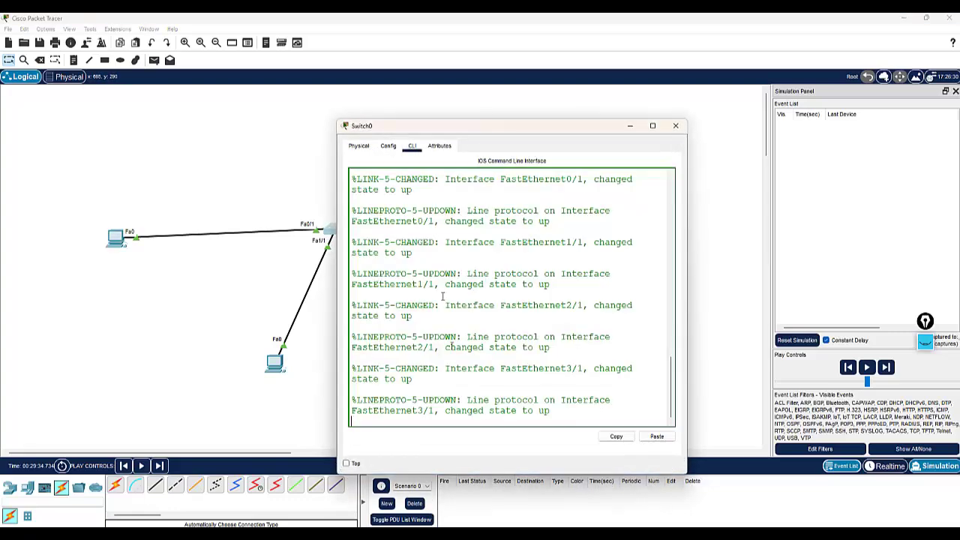
pyautogui.press('Return')
pyautogui.press('Return')
pyautogui.press('Return')
pyautogui.write('en')
pyautogui.press('Tab')
pyautogui.press('Return')
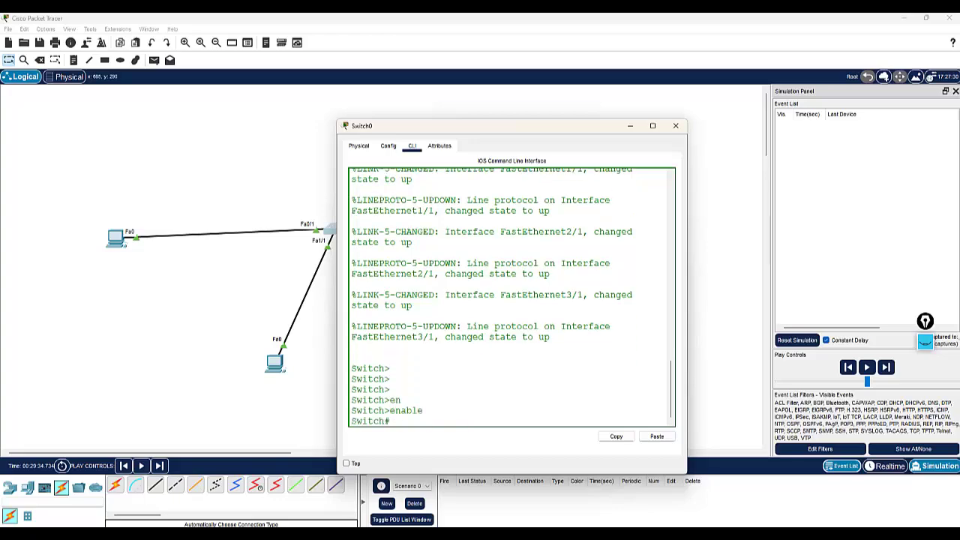
# - Display the switch's table with show mac address-table and highlight the entry's port and the end of its MAC address
pyautogui.write('sh')
pyautogui.press('Tab')
pyautogui.write('mac')
pyautogui.press('Tab')
pyautogui.write('a')
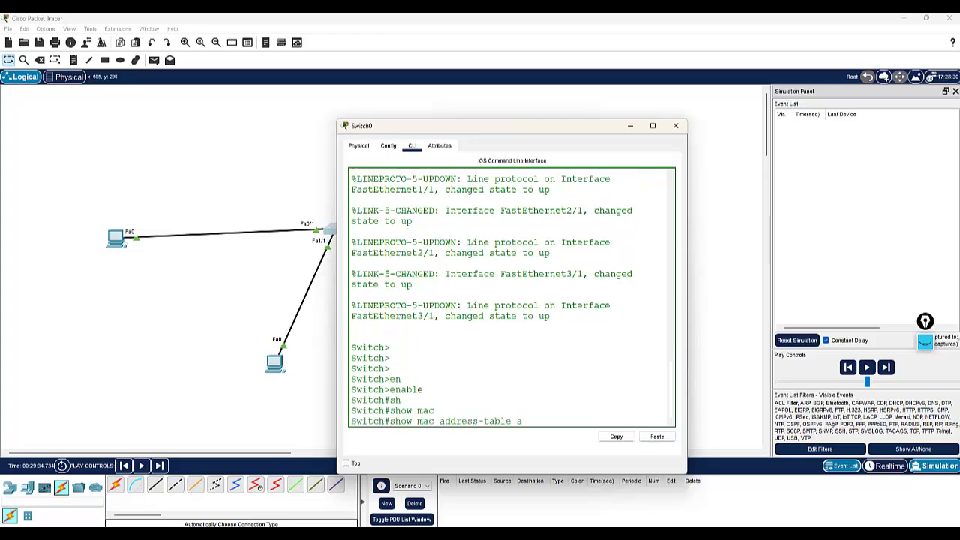
pyautogui.press('BackSpace')
pyautogui.press('Return')
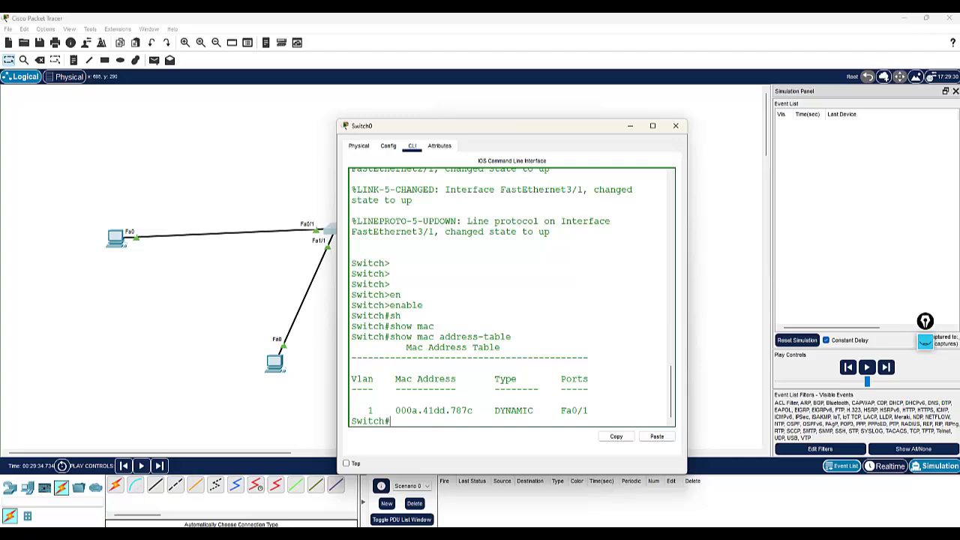
pyautogui.moveTo(567, 411); pyautogui.dragTo(590, 411)
pyautogui.moveTo(452, 410); pyautogui.dragTo(476, 411)
# - Check the MAC address of PC0's FastEthernet0 interface against the switch's table entry and close PC0
pyautogui.click(116, 238)
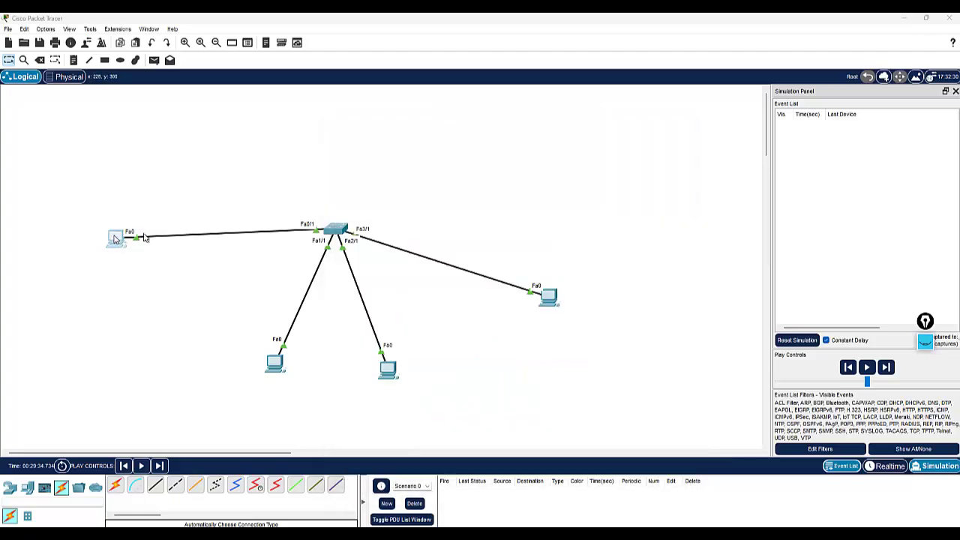
pyautogui.click(116, 238)
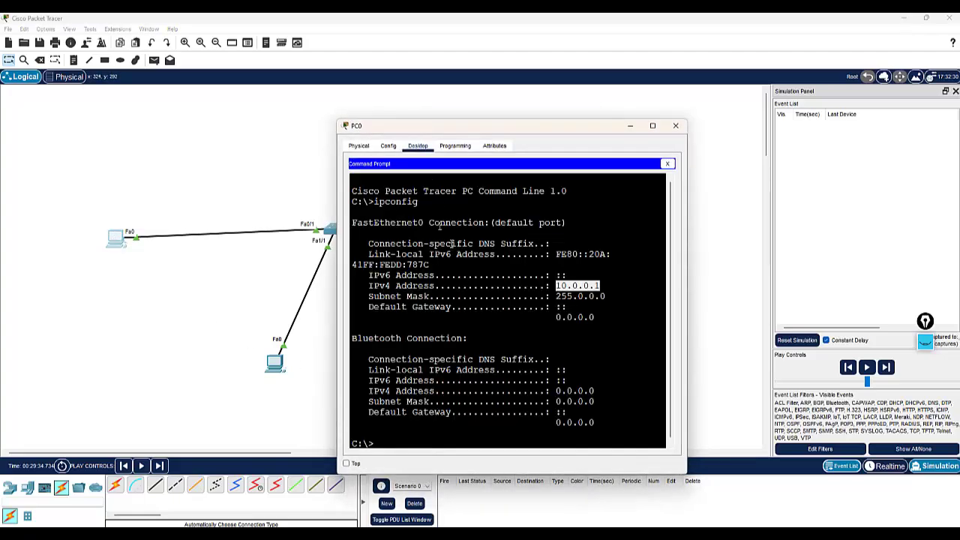
pyautogui.click(388, 147)
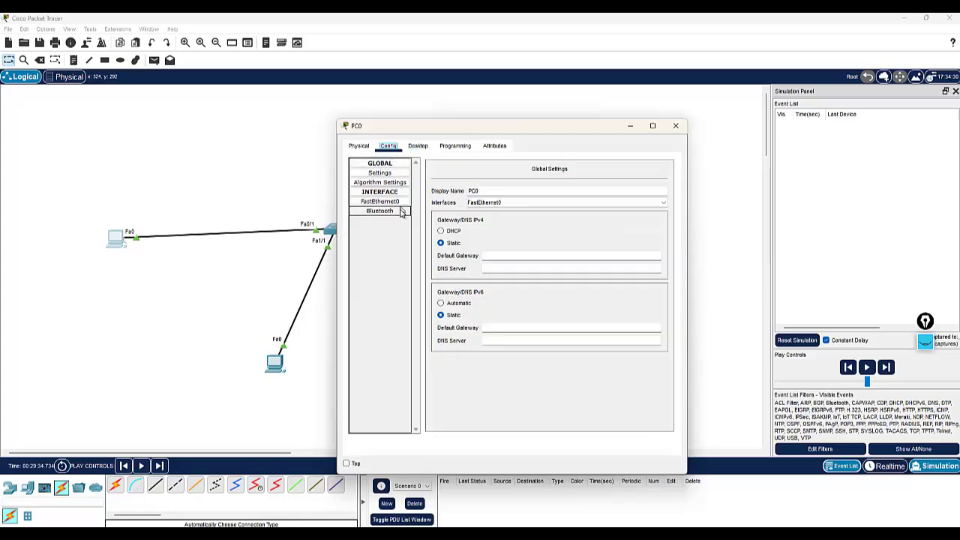
pyautogui.click(381, 201)
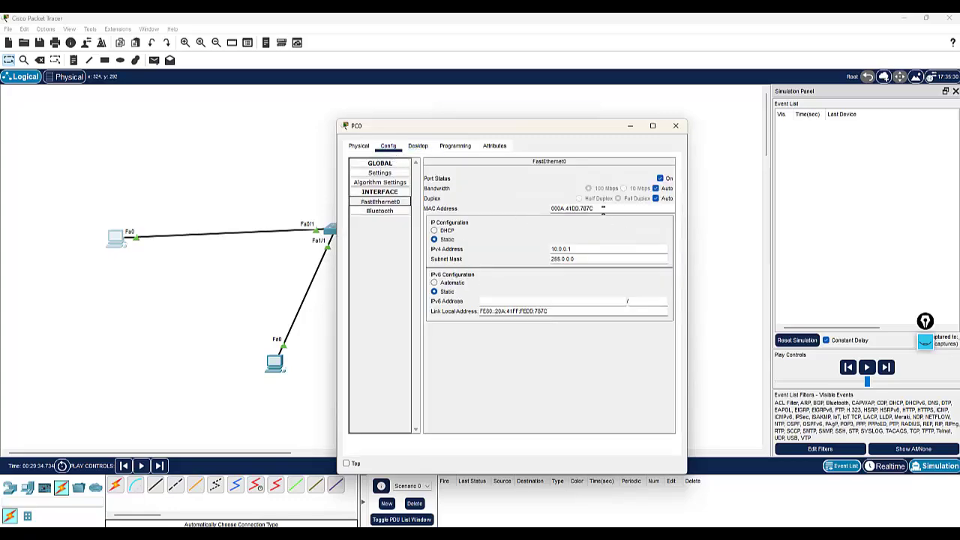
pyautogui.moveTo(603, 210); pyautogui.dragTo(552, 210)
pyautogui.click(590, 210)
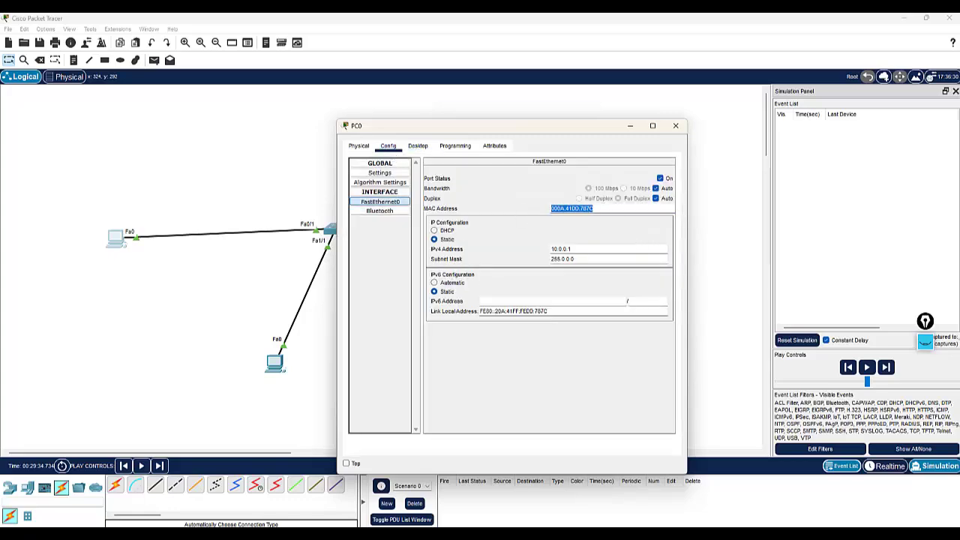
pyautogui.click(676, 125)
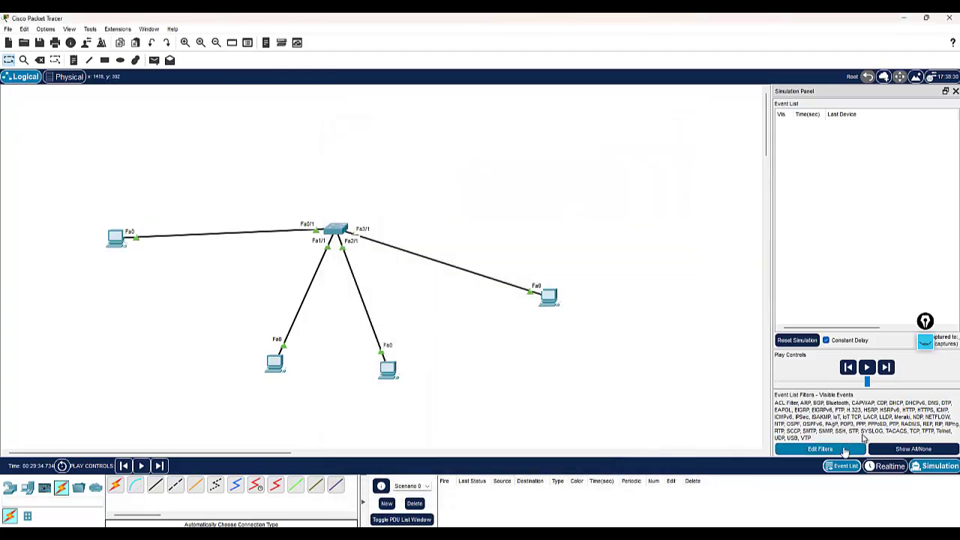
# - Switch to Realtime and back to Simulation mode, and assign PC1 the static IPv4 address 10.0.0.1 with mask 255.0.0.0
pyautogui.click(888, 466)
pyautogui.click(935, 467)
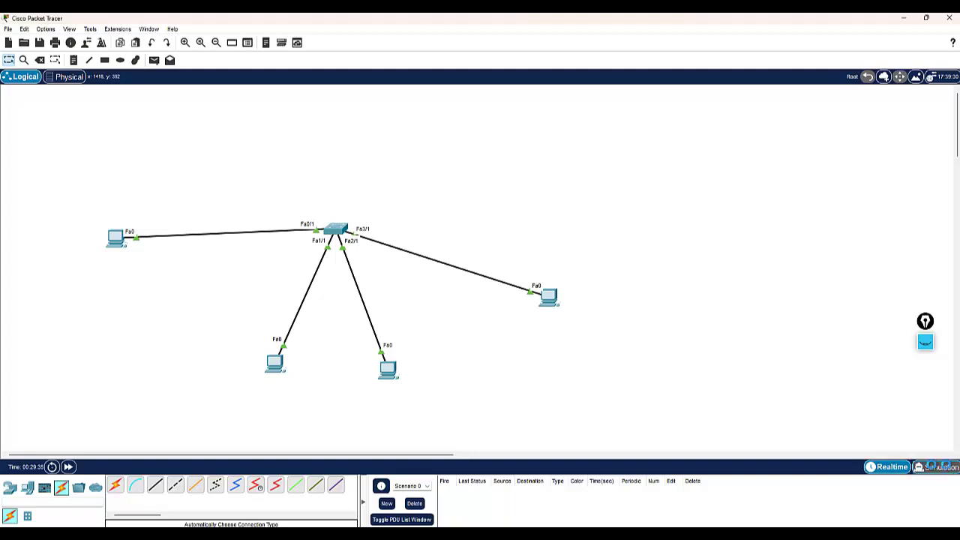
pyautogui.click(276, 365)
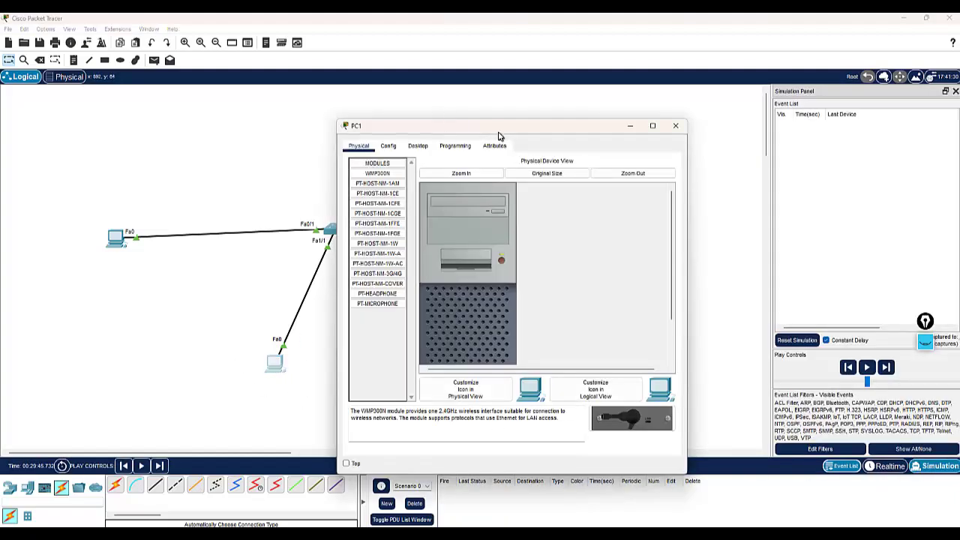
pyautogui.moveTo(500, 134); pyautogui.dragTo(657, 126)
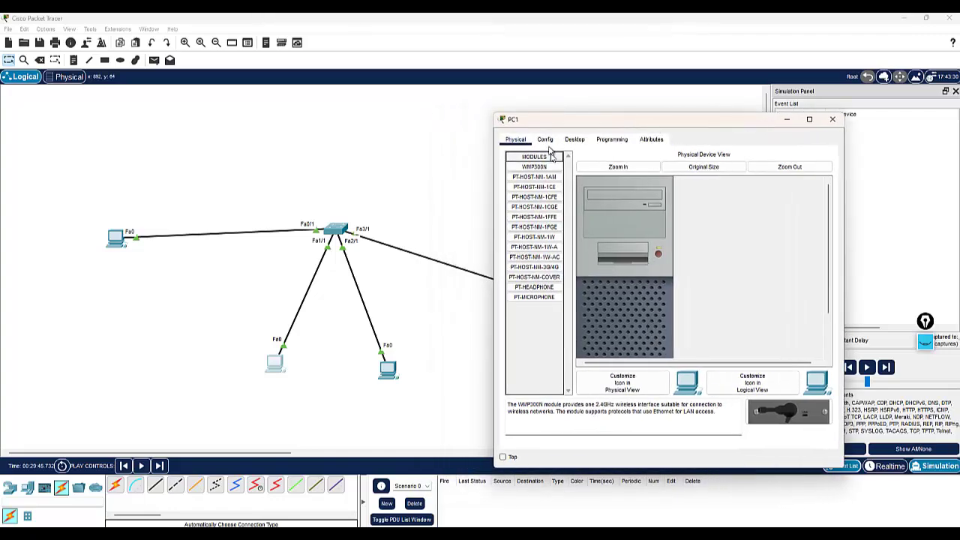
pyautogui.click(574, 140)
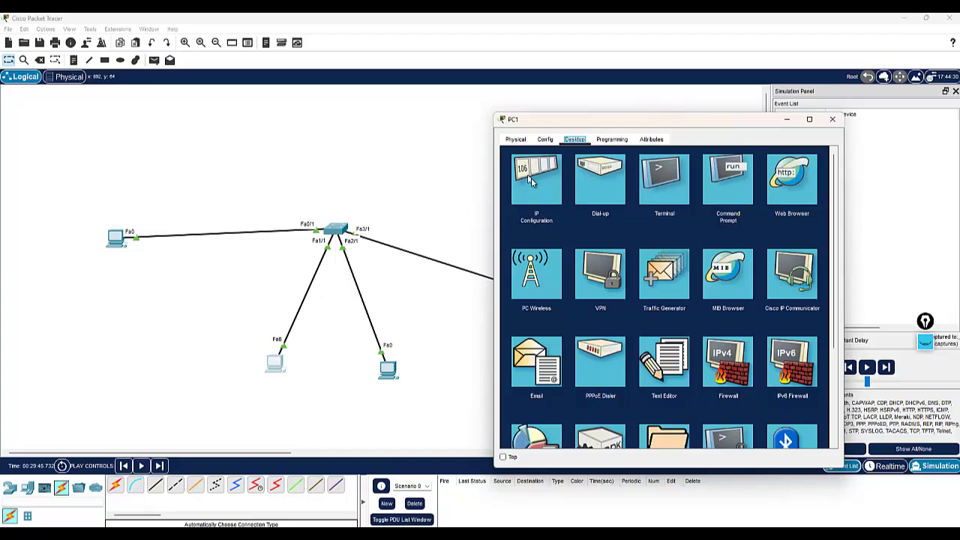
pyautogui.click(536, 201)
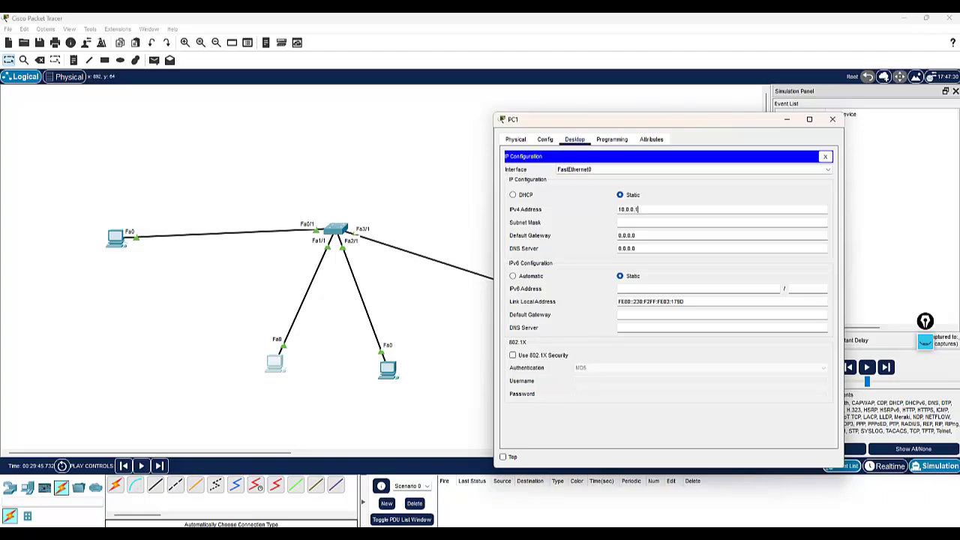
pyautogui.press('Tab')
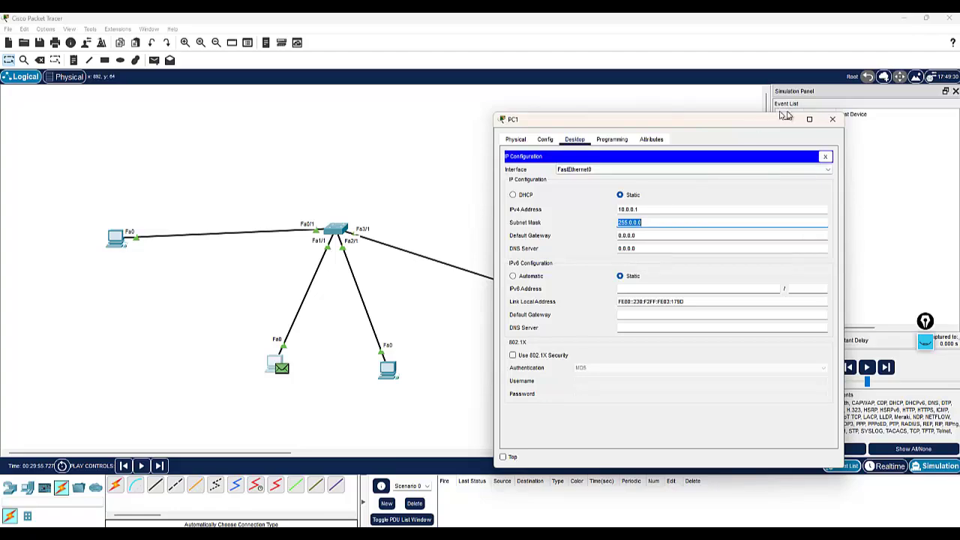
pyautogui.click(832, 119)
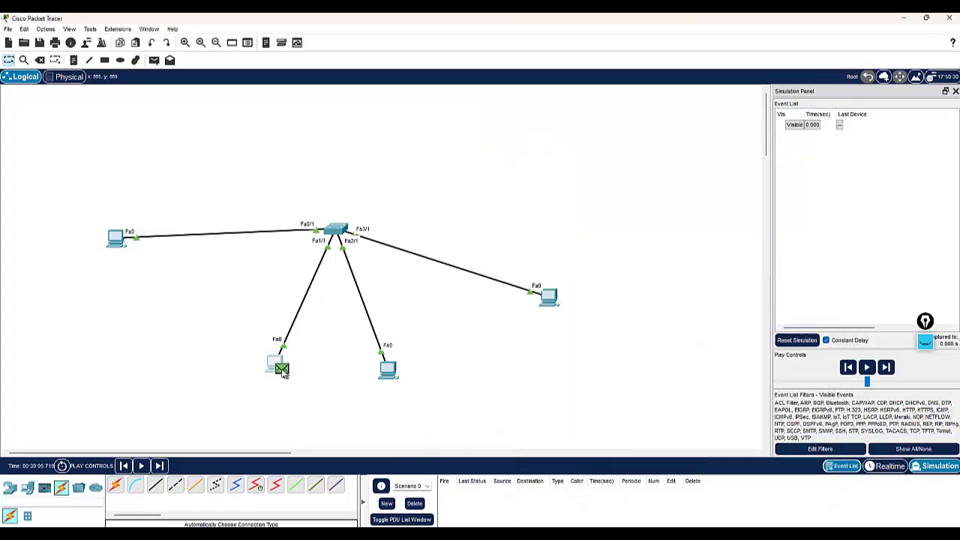
# - Examine the outbound Layer 2 and Layer 1 details of the ARP frame waiting at PC1
pyautogui.click(280, 369)
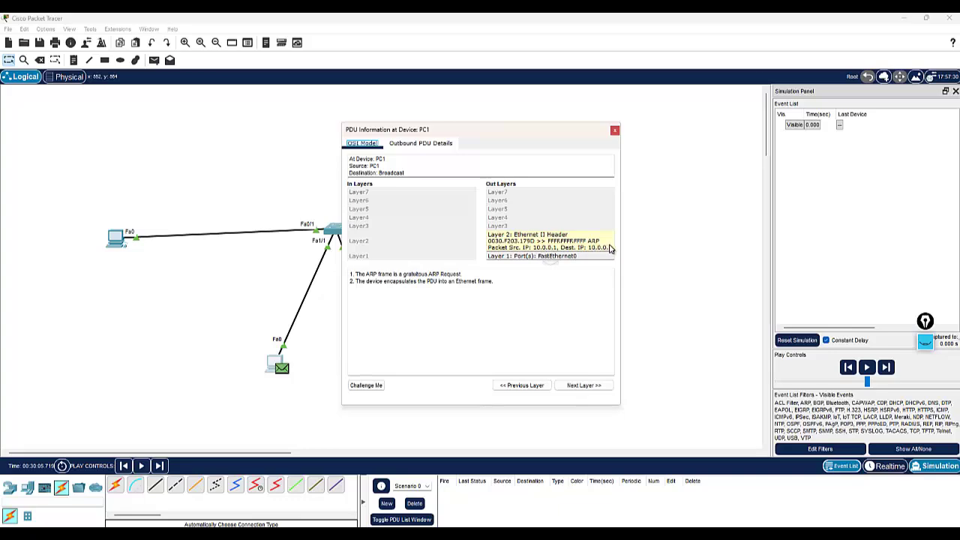
pyautogui.click(547, 257)
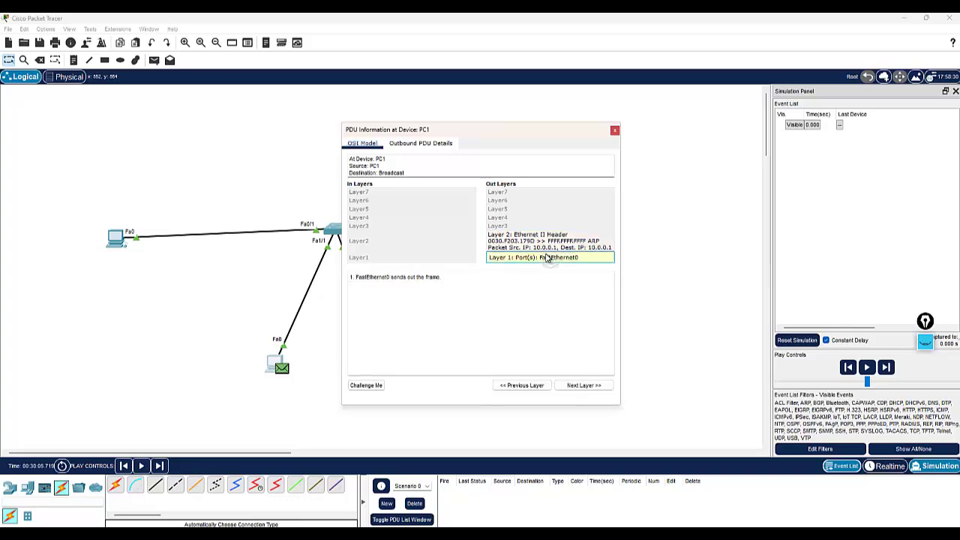
pyautogui.click(615, 132)
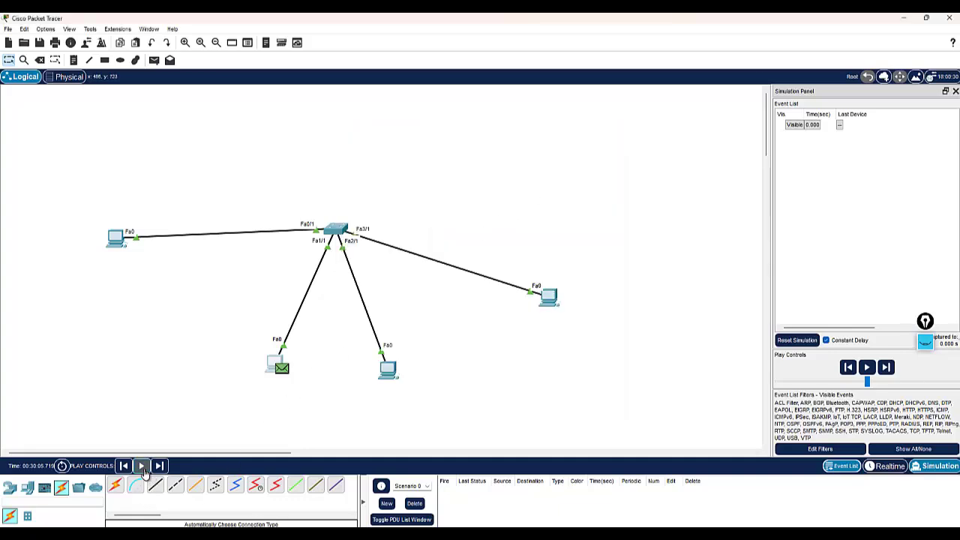
# - Run the simulation until PC1's frame reaches the switch, pause it, and show the switch's MAC address table again, highlighting the new entry's ending
pyautogui.click(141, 466)
pyautogui.click(141, 466)
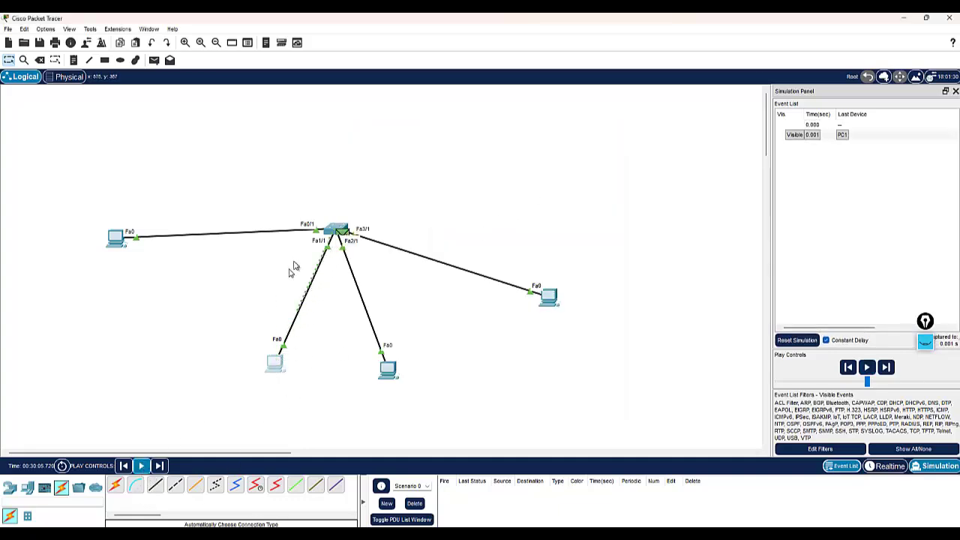
pyautogui.click(332, 221)
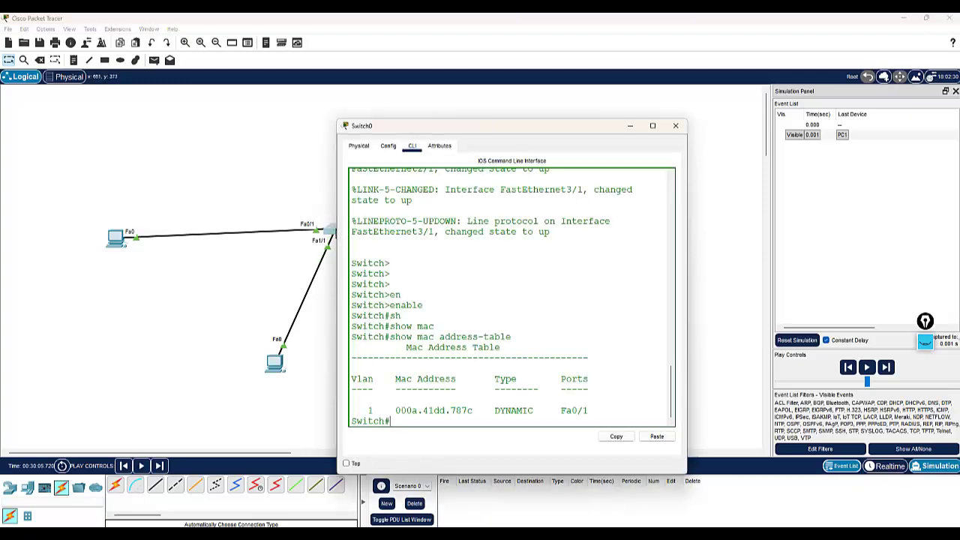
pyautogui.press('Up')
pyautogui.press('Return')
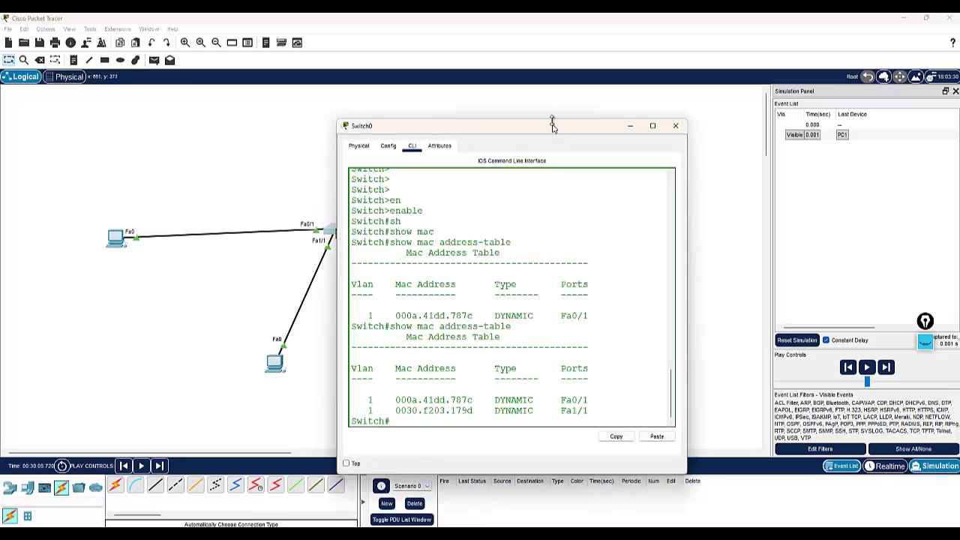
pyautogui.moveTo(529, 120); pyautogui.dragTo(732, 108)
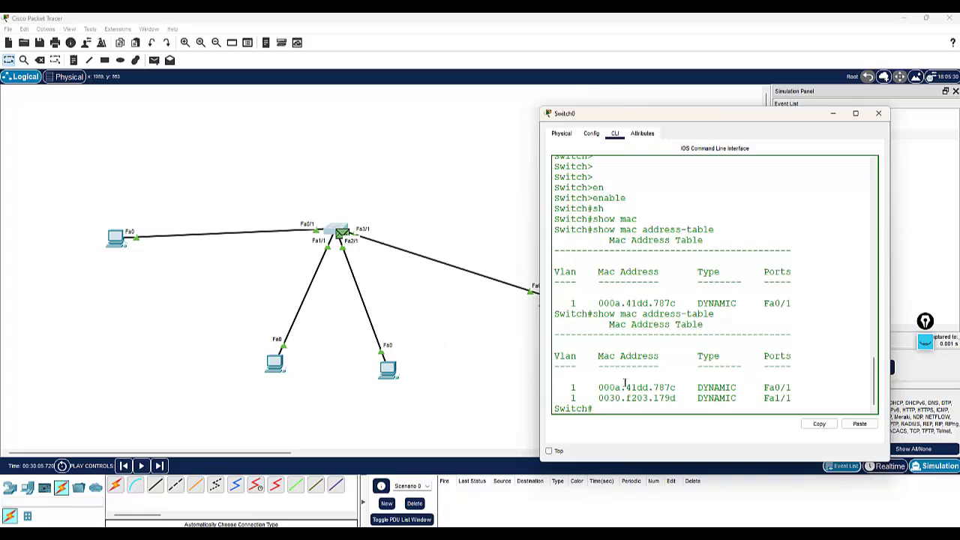
pyautogui.moveTo(669, 399); pyautogui.dragTo(654, 399)
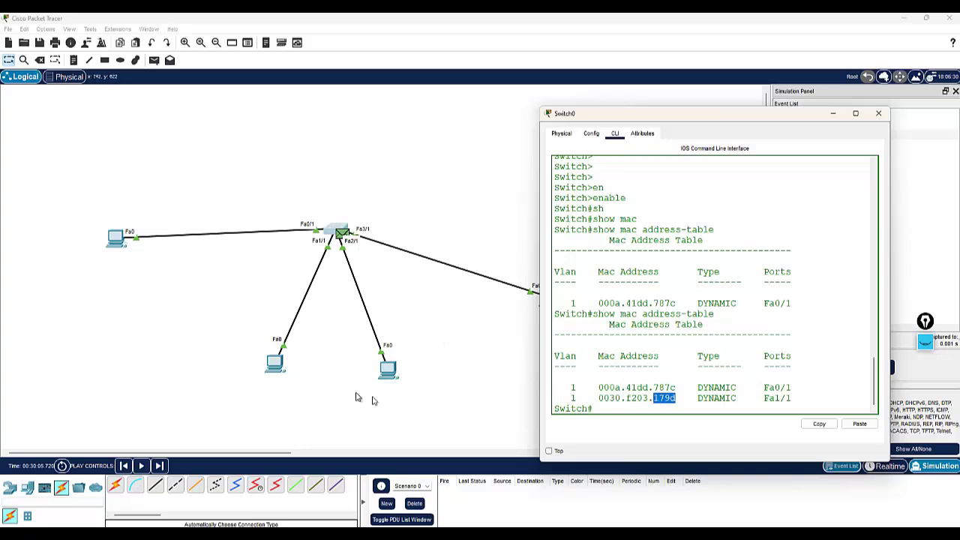
# - Check the last block of PC1's FastEthernet0 MAC address against the switch's new table entry and close PC1
pyautogui.click(276, 363)
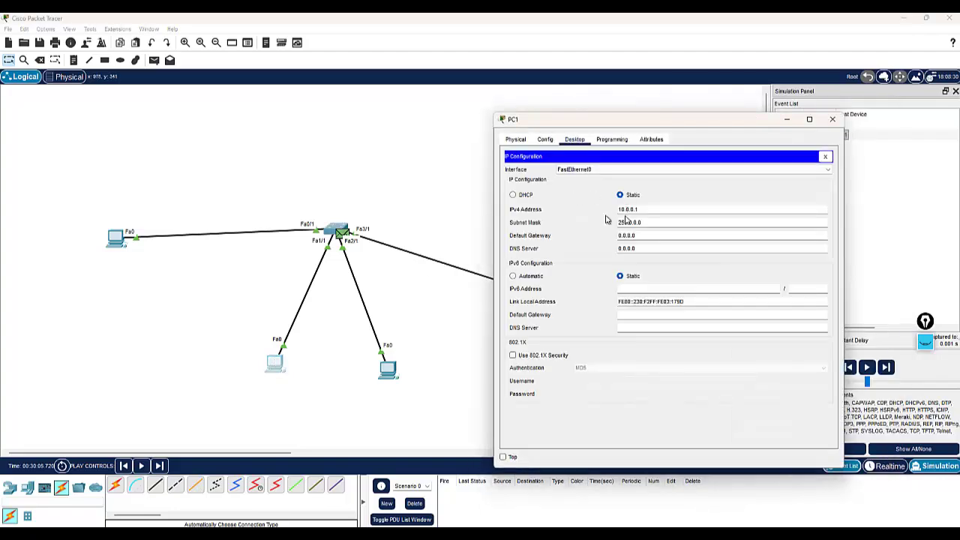
pyautogui.click(545, 139)
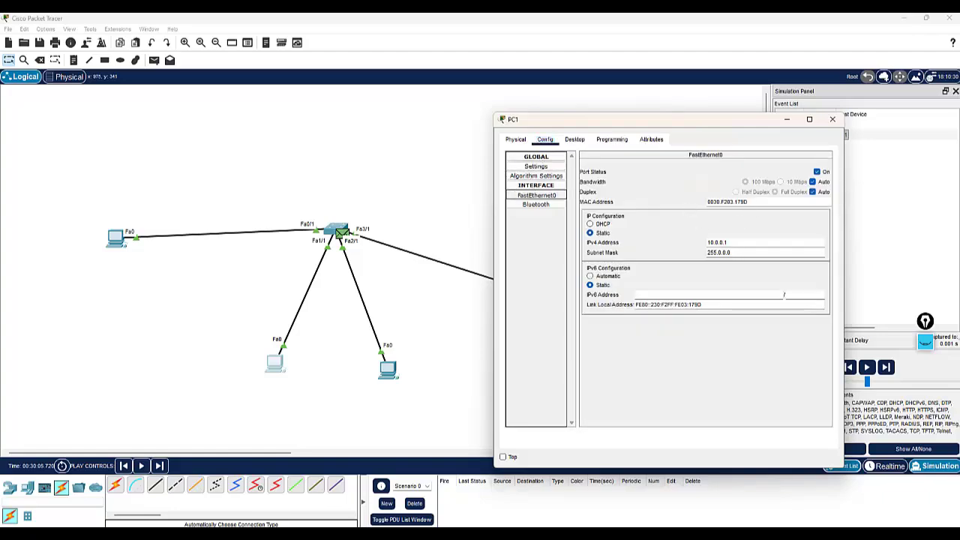
pyautogui.moveTo(747, 201); pyautogui.dragTo(734, 203)
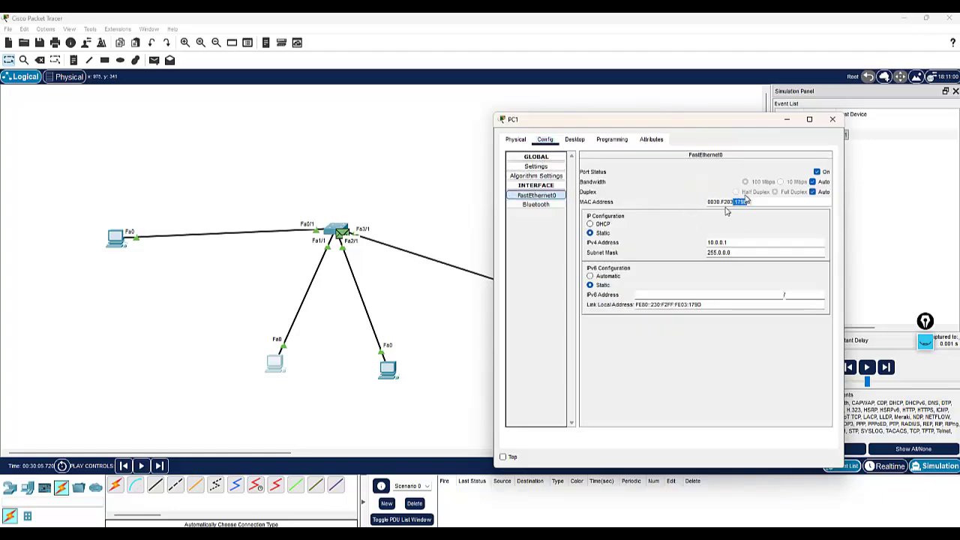
pyautogui.click(835, 120)
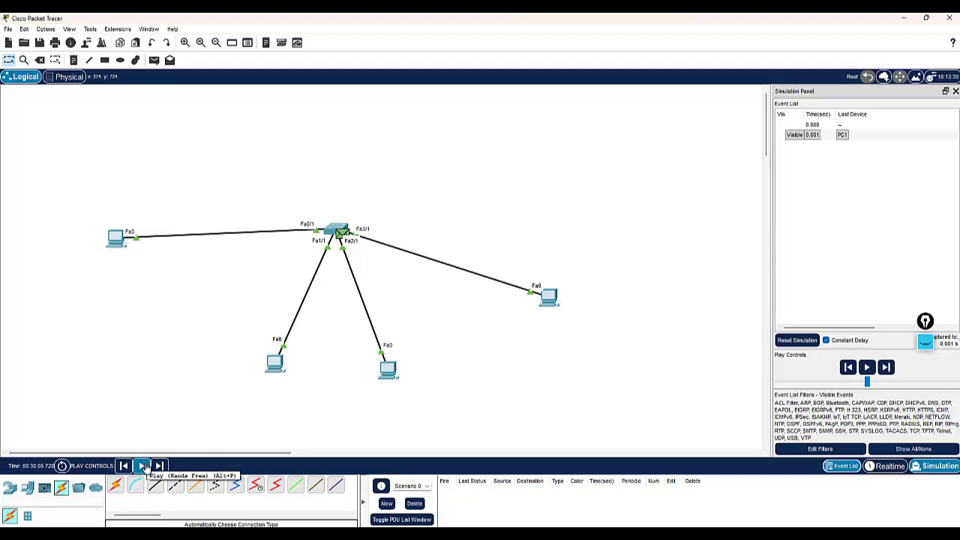
# - Run the simulation until PC1's frame reaches the other PCs, and open PC0's outgoing gratuitous ARP reply, highlighting part of its description
pyautogui.click(142, 466)
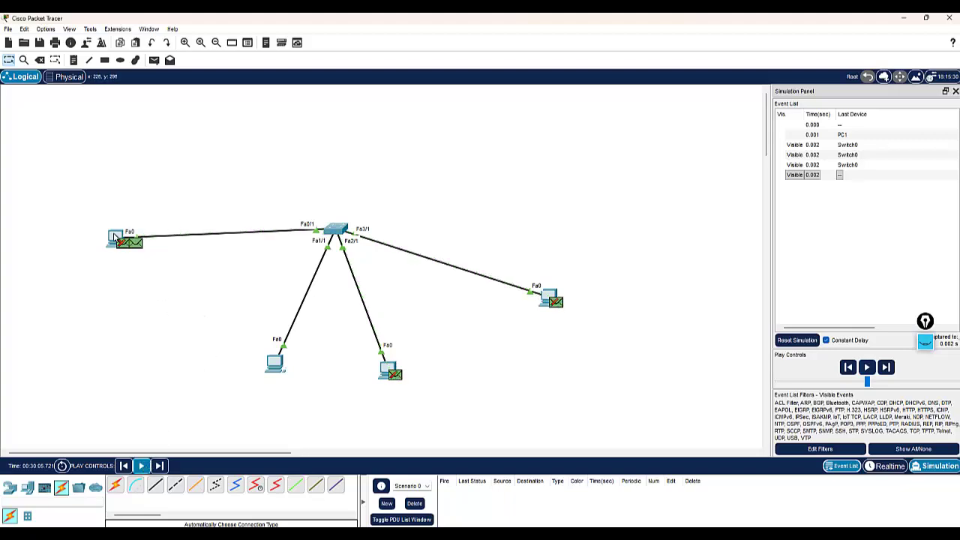
pyautogui.moveTo(113, 237)
pyautogui.click(135, 247)
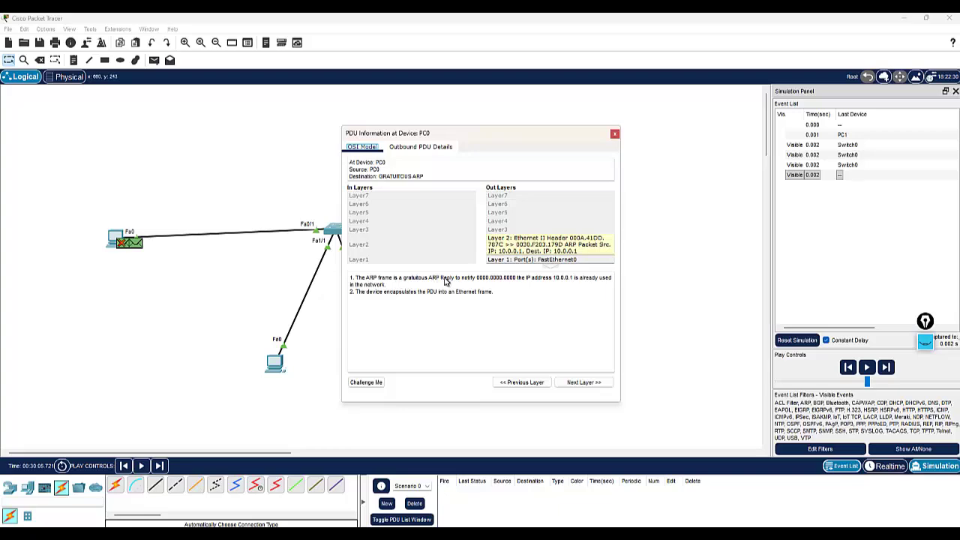
pyautogui.moveTo(445, 279); pyautogui.dragTo(459, 281)
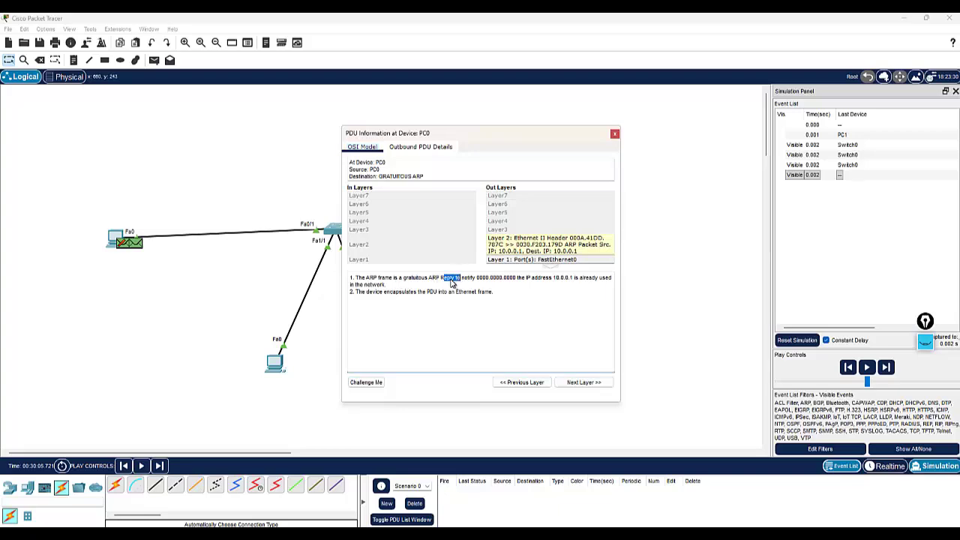
# - Examine the inbound Layer 2 processing of the broadcast frame at PC0, highlighting the destination MAC, gratuitous ARP request and frame drop lines
pyautogui.click(119, 246)
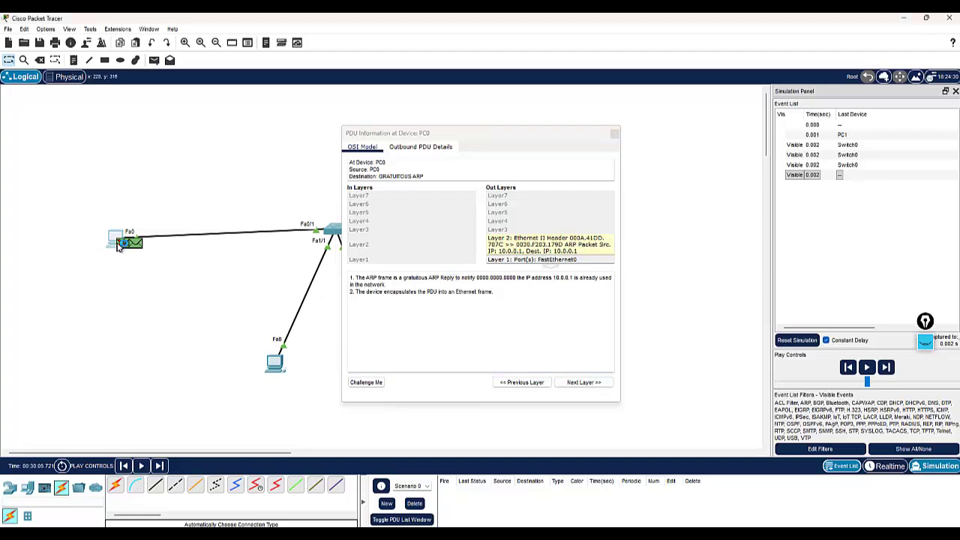
pyautogui.click(120, 244)
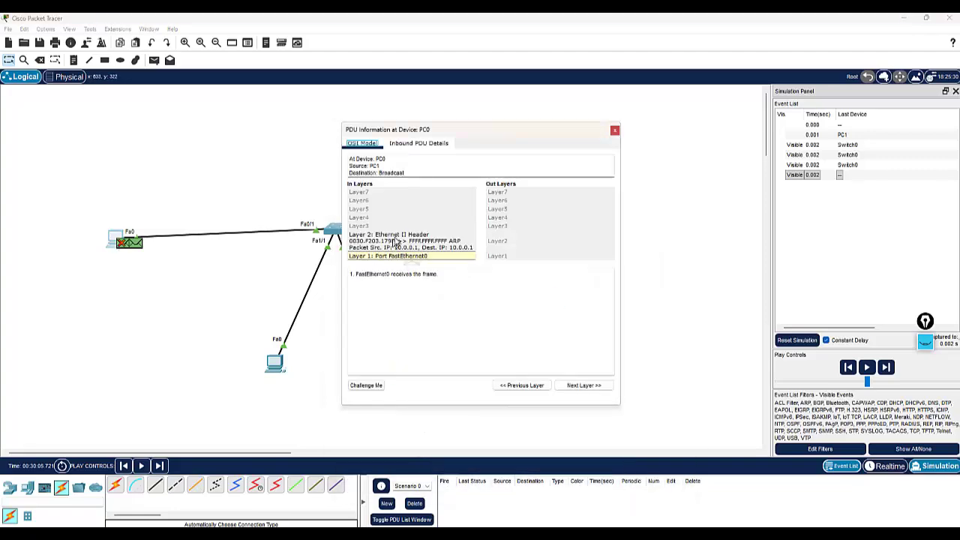
pyautogui.click(396, 242)
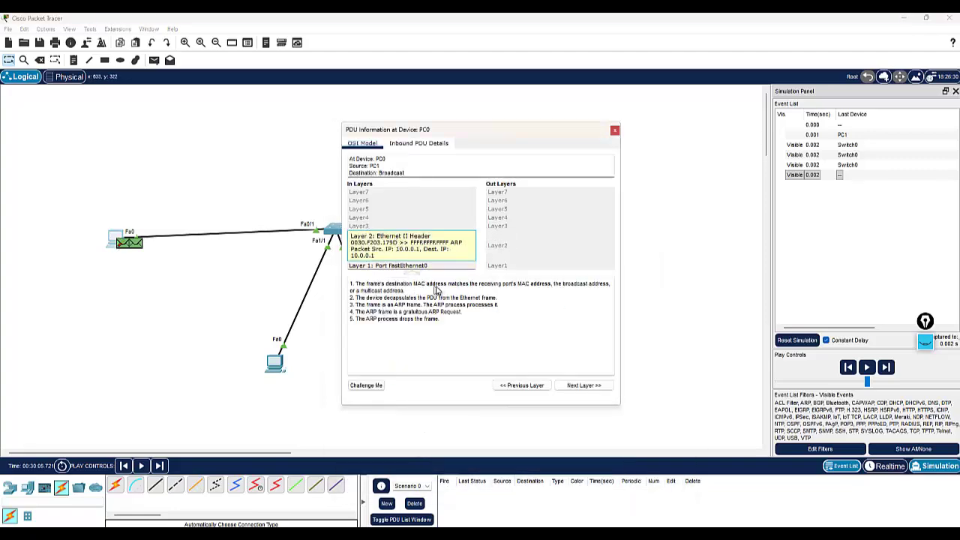
pyautogui.moveTo(491, 286); pyautogui.dragTo(595, 292)
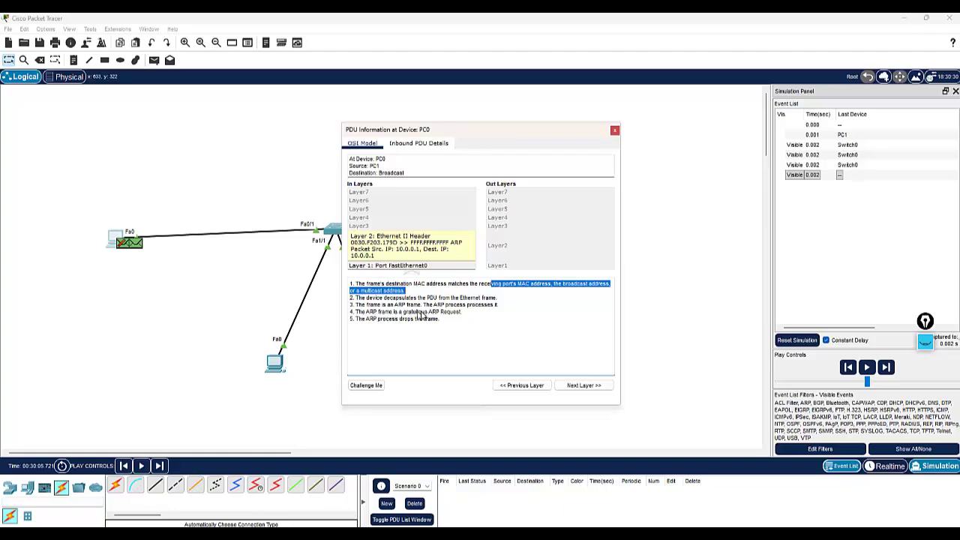
pyautogui.moveTo(423, 312); pyautogui.dragTo(463, 312)
pyautogui.click(398, 338)
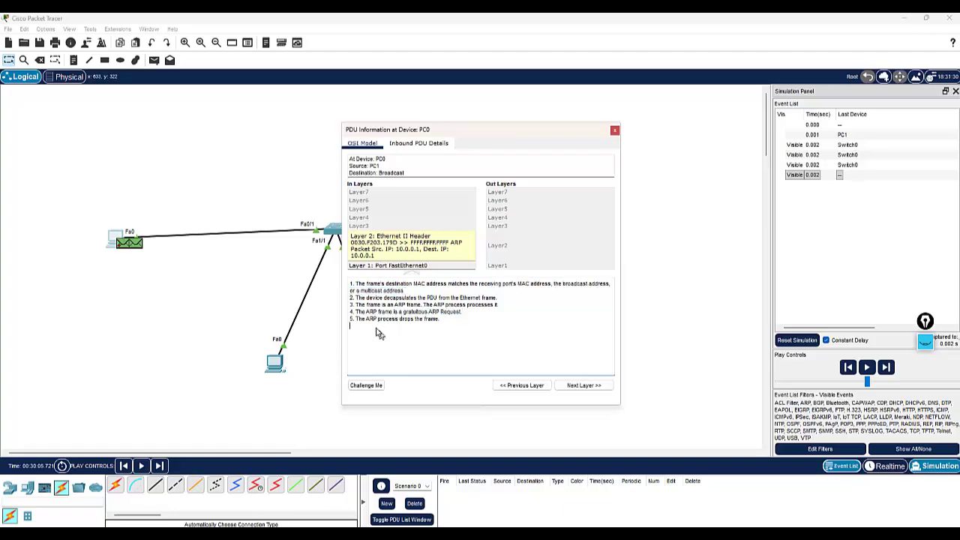
pyautogui.moveTo(378, 320); pyautogui.dragTo(433, 327)
pyautogui.click(407, 337)
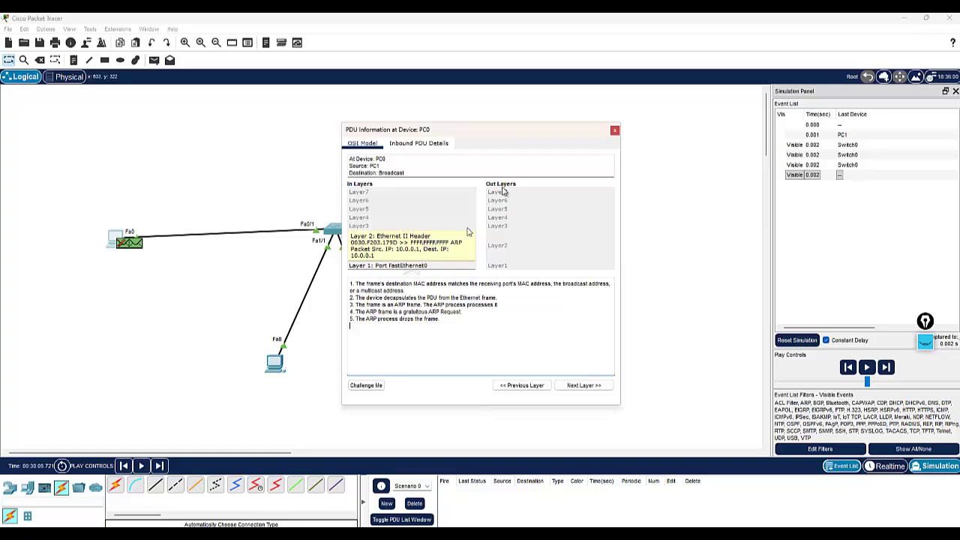
# - Reopen PC0's outgoing gratuitous ARP reply and examine its outbound Layer 2 description, highlighting "the network"
pyautogui.click(614, 132)
pyautogui.click(137, 244)
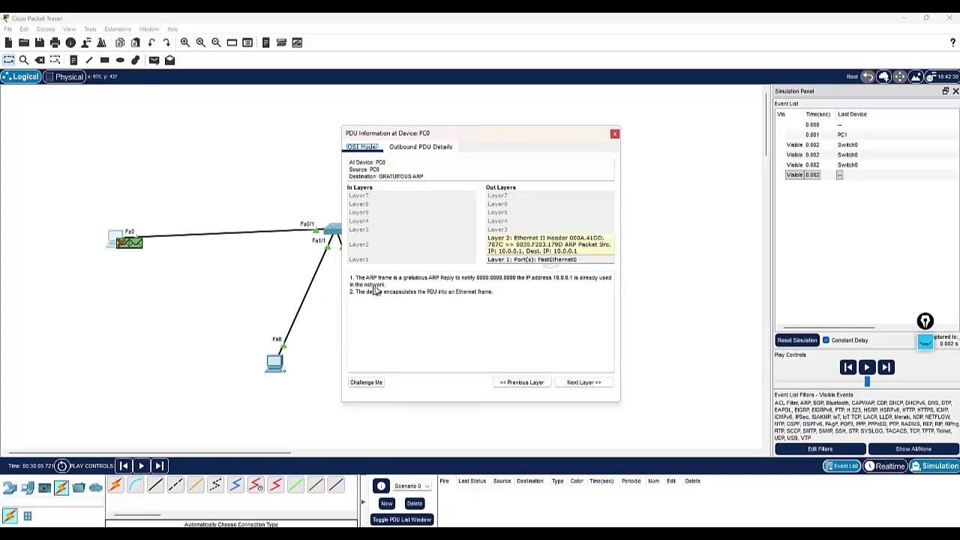
pyautogui.moveTo(385, 288); pyautogui.dragTo(354, 288)
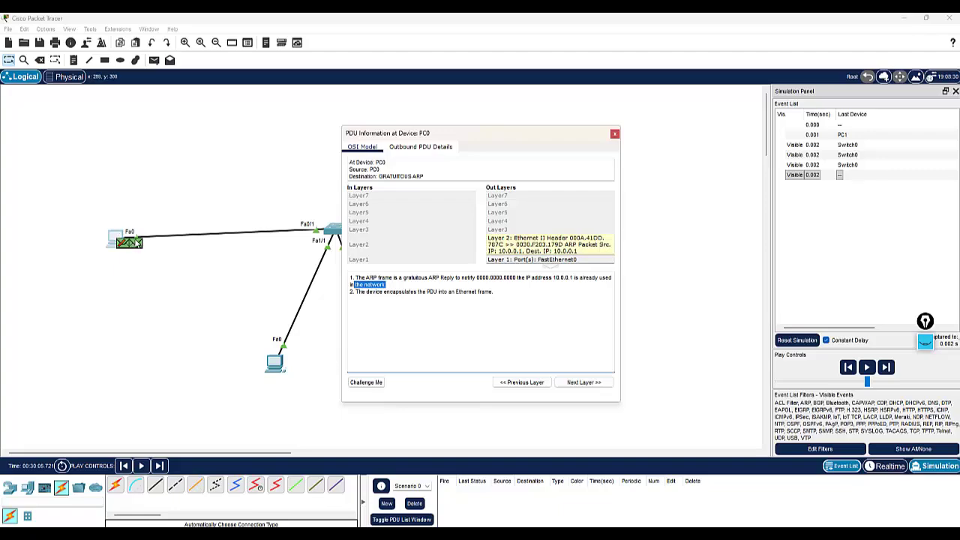
pyautogui.click(114, 284)
pyautogui.hotkey('alt', 'Tab')
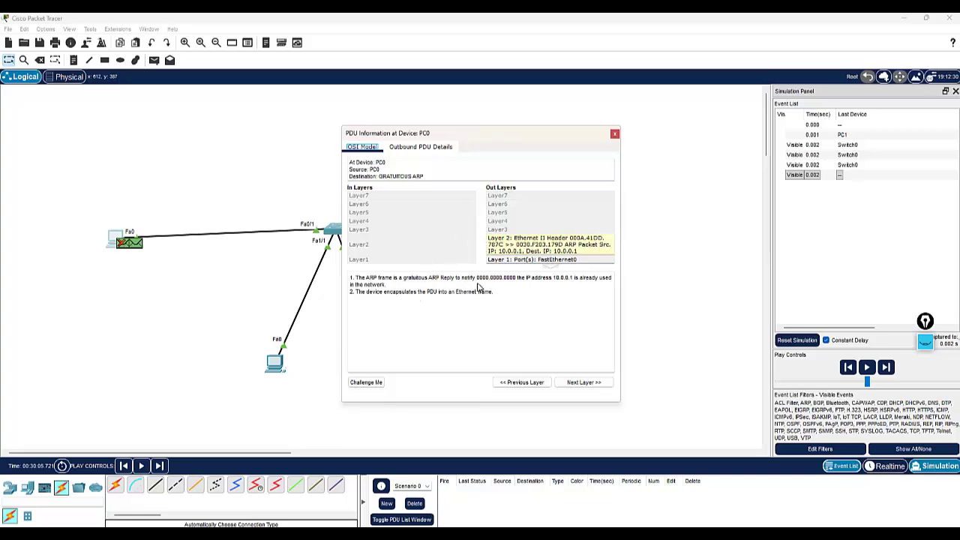
pyautogui.click(548, 246)
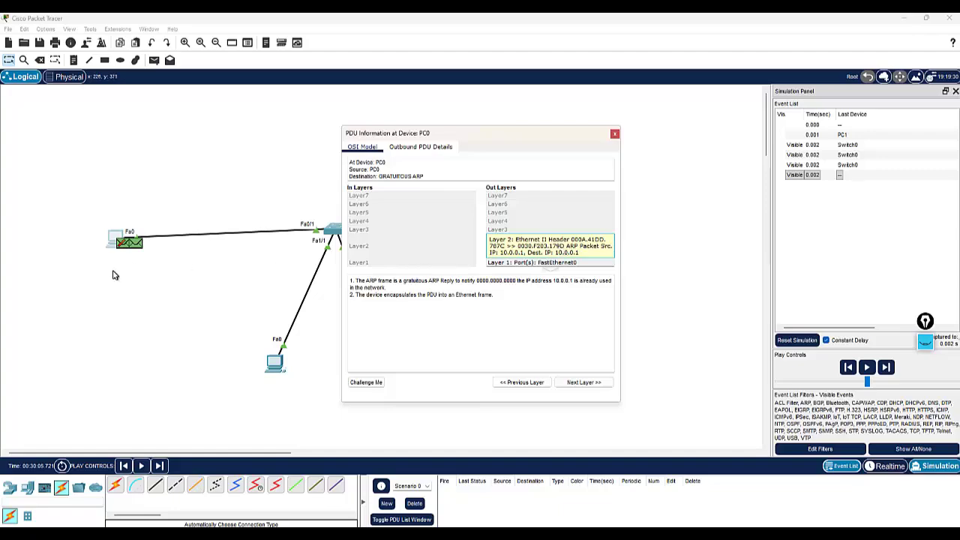
# - Review the inbound Layer 2 details of PC0's received frame and the outbound Layer 1 details of its reply, closing the PDU information
pyautogui.click(122, 237)
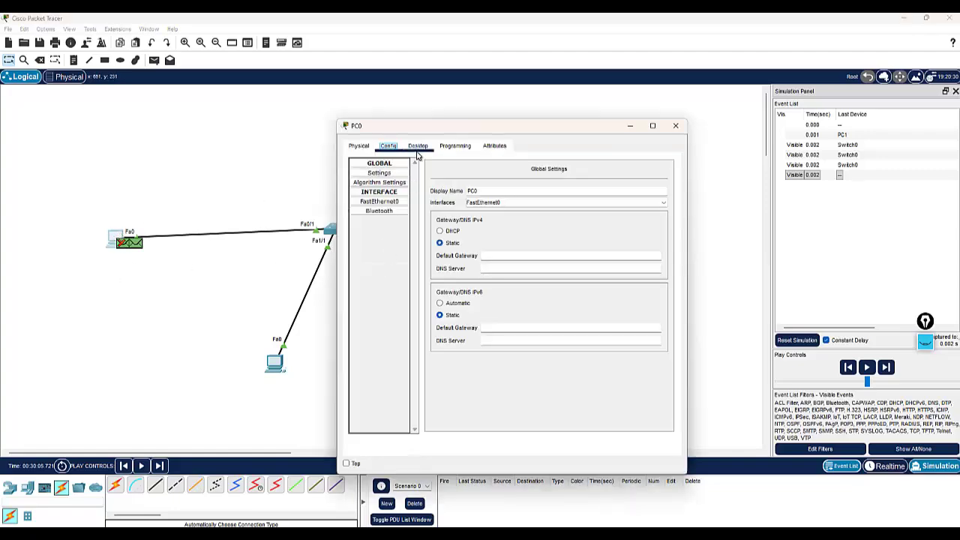
pyautogui.click(675, 128)
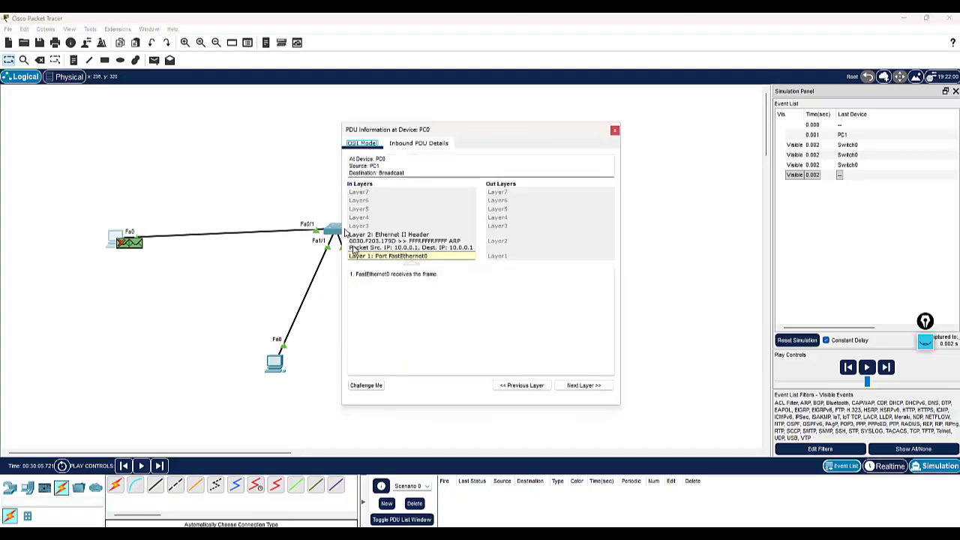
pyautogui.click(448, 244)
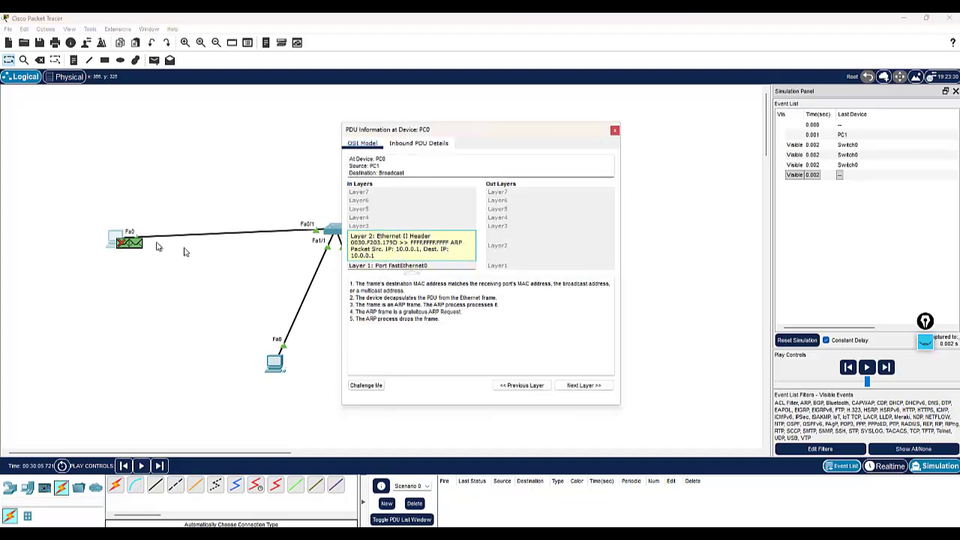
pyautogui.click(129, 242)
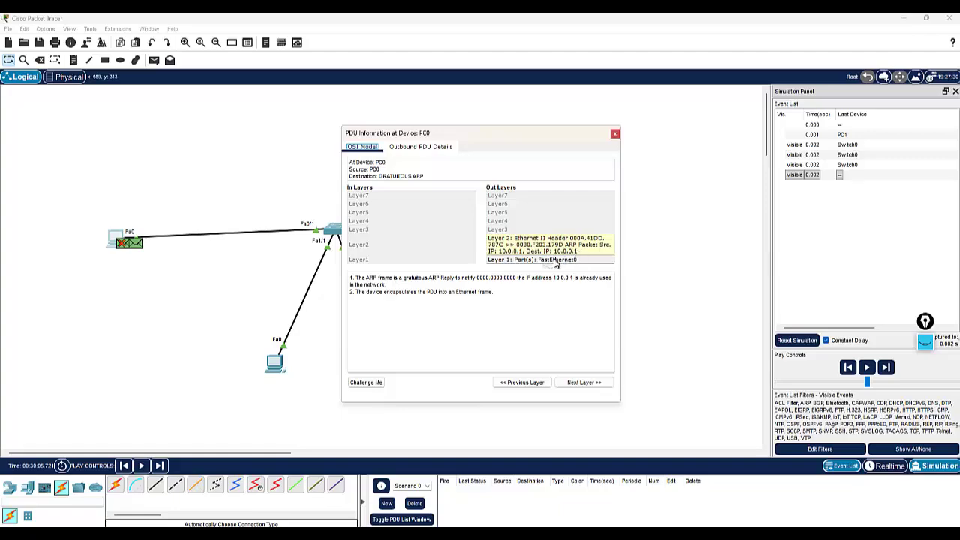
pyautogui.click(555, 261)
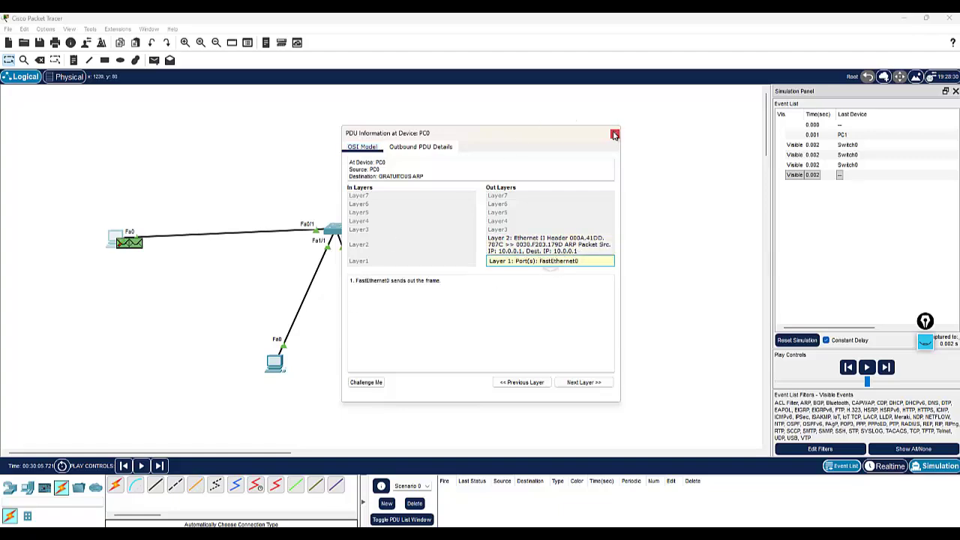
pyautogui.click(614, 134)
# - Run the simulation until PC0's ARP reply reaches the switch, pause it, and examine the frame's inbound Layer 2 details there
pyautogui.click(141, 465)
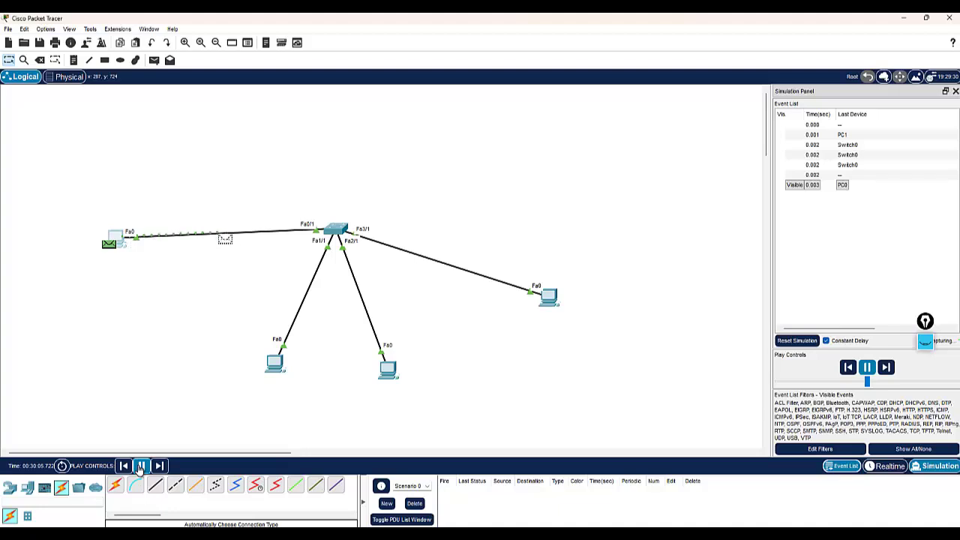
pyautogui.click(141, 466)
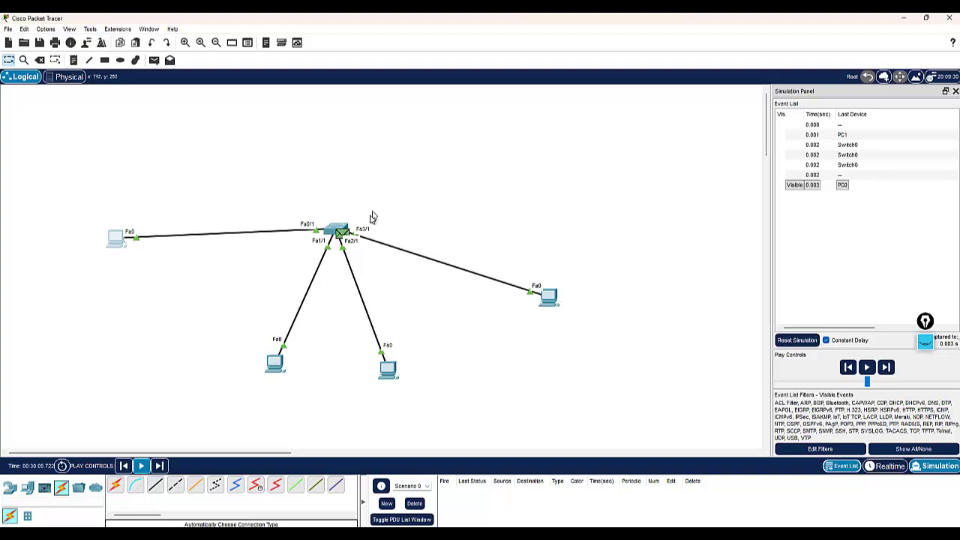
pyautogui.click(341, 234)
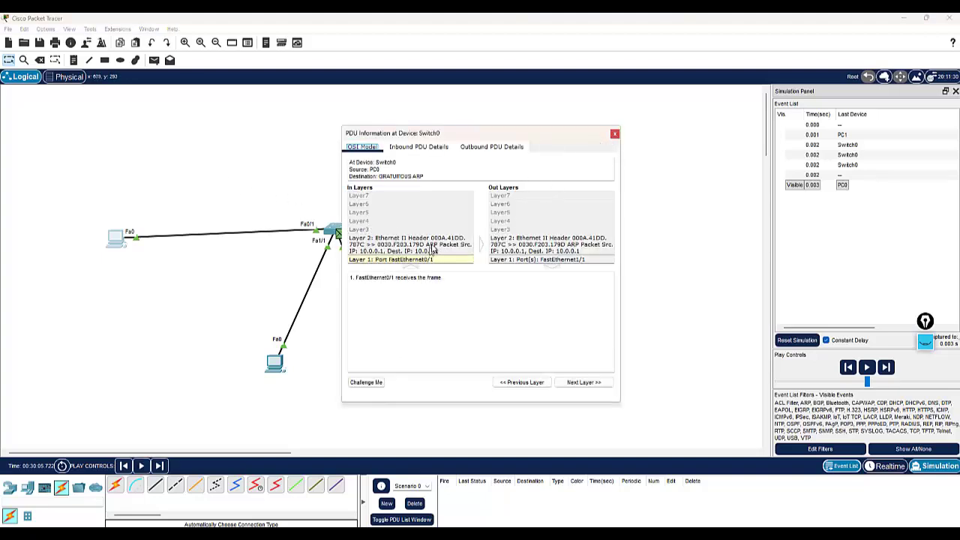
pyautogui.click(447, 252)
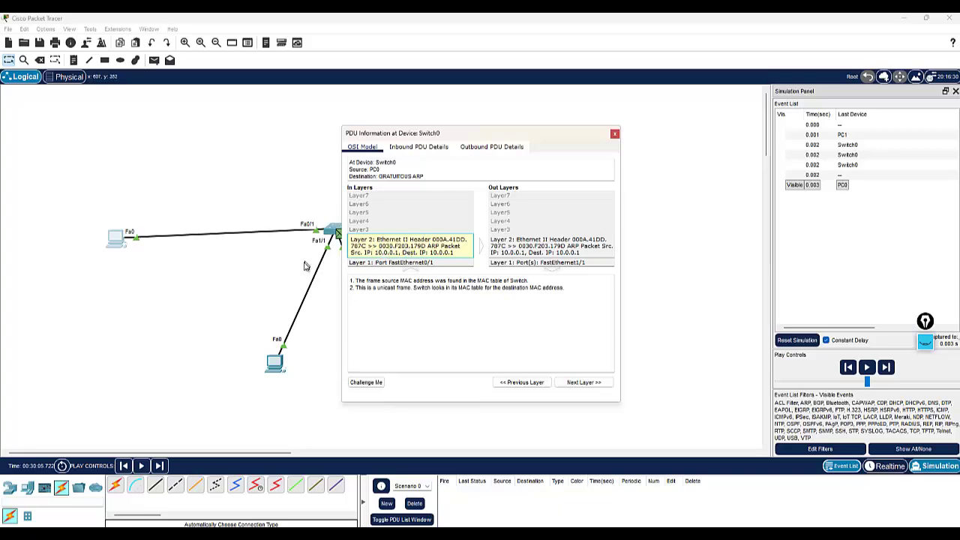
pyautogui.click(614, 136)
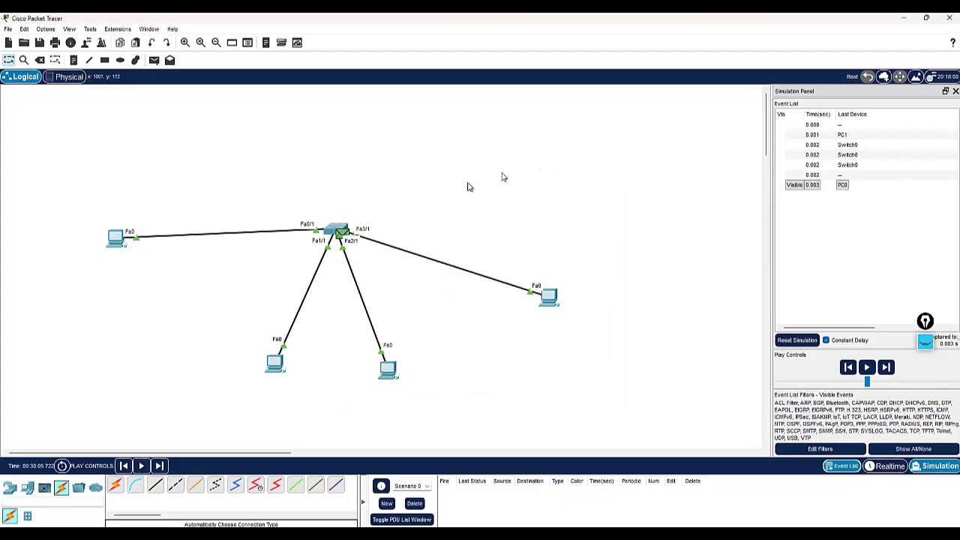
# - Open the switch's command line and run show mac address-table again
pyautogui.click(334, 230)
pyautogui.press('Return')
pyautogui.press('Return')
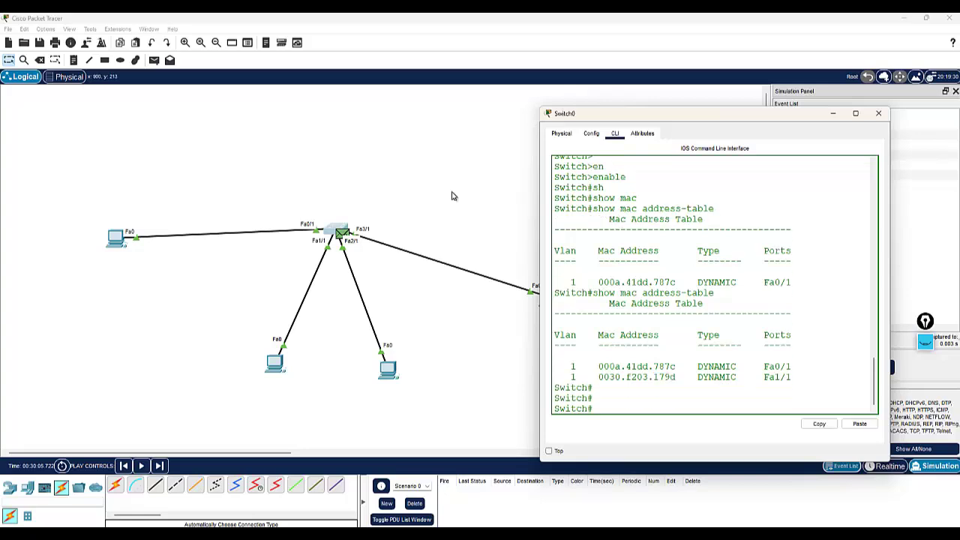
pyautogui.press('Up')
pyautogui.press('Return')
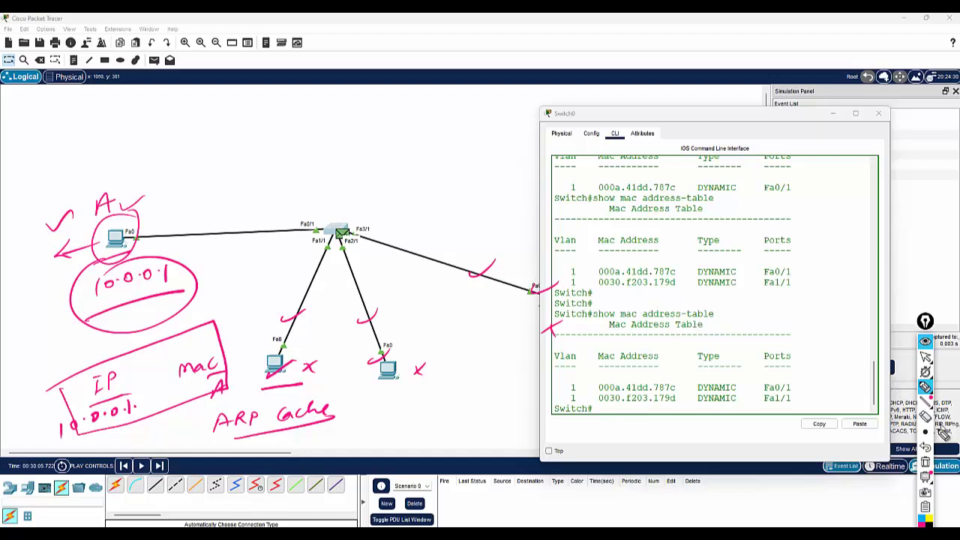
# - Clear the old screen annotations, draw the reply's path from PC0 through the switch to a circled PC1, and hide the drawing
pyautogui.click(926, 462)
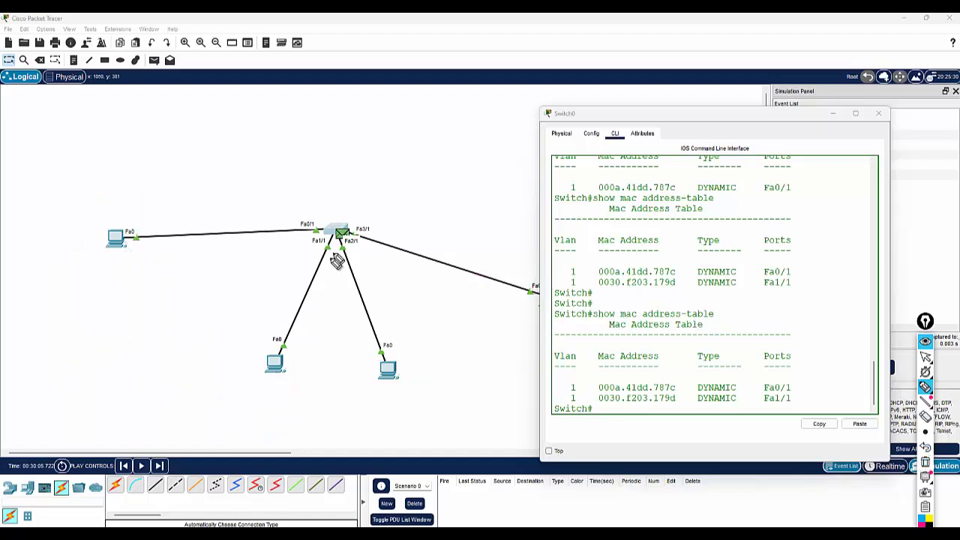
pyautogui.moveTo(324, 268); pyautogui.dragTo(333, 266)
pyautogui.moveTo(129, 238)
pyautogui.mouseDown()
pyautogui.moveTo(307, 222)
pyautogui.moveTo(298, 307)
pyautogui.moveTo(276, 341)
pyautogui.moveTo(311, 369)
pyautogui.moveTo(259, 339)
pyautogui.mouseUp()
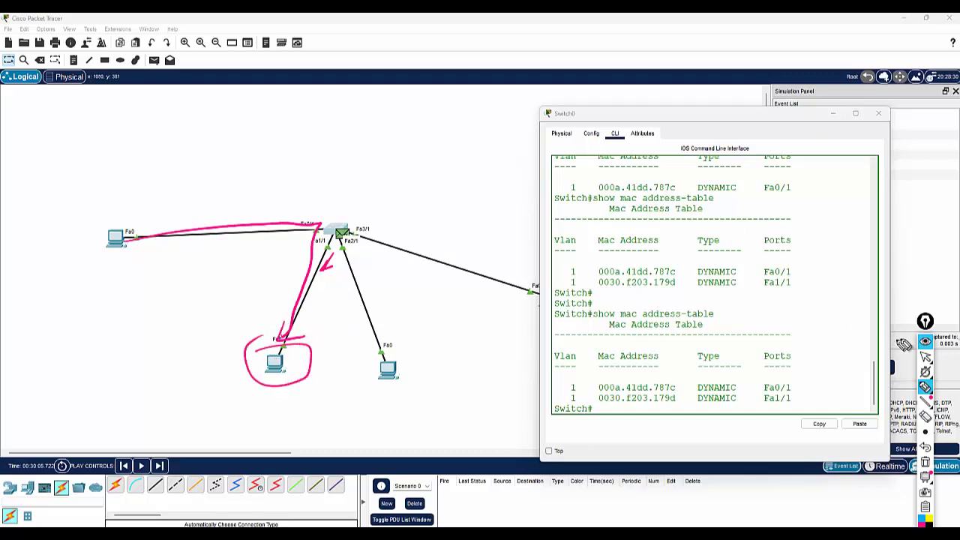
pyautogui.click(925, 343)
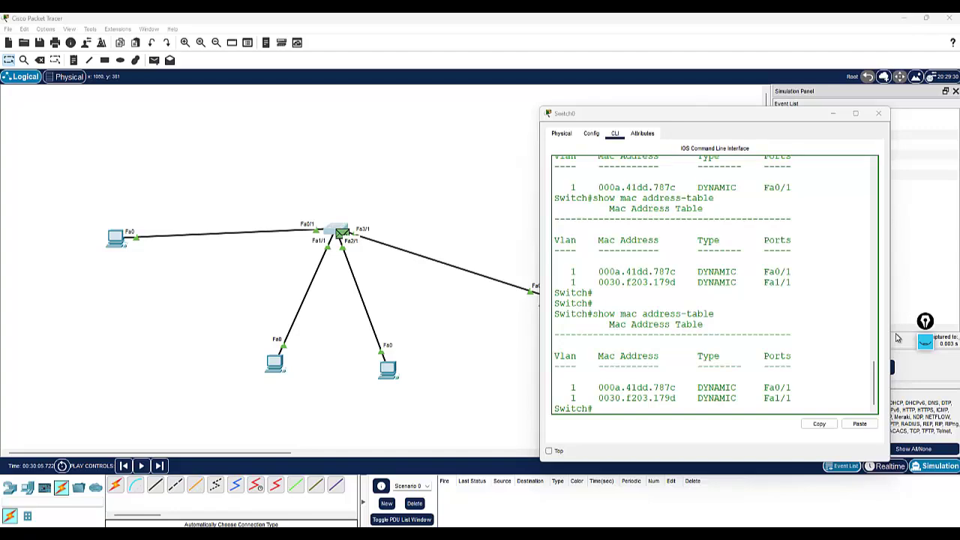
# - Open PC1's IP Configuration and move its window clear of the switch and PC1 in the topology
pyautogui.click(274, 365)
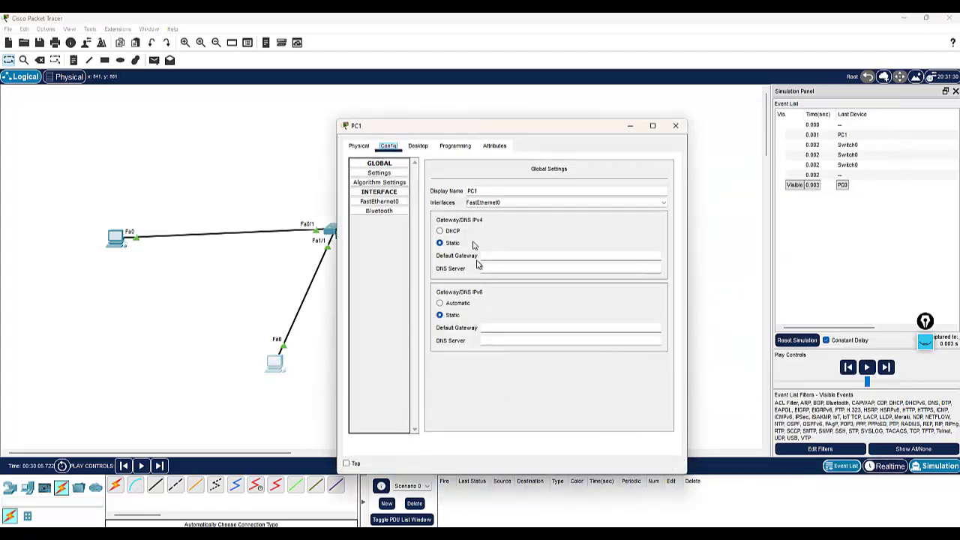
pyautogui.click(418, 145)
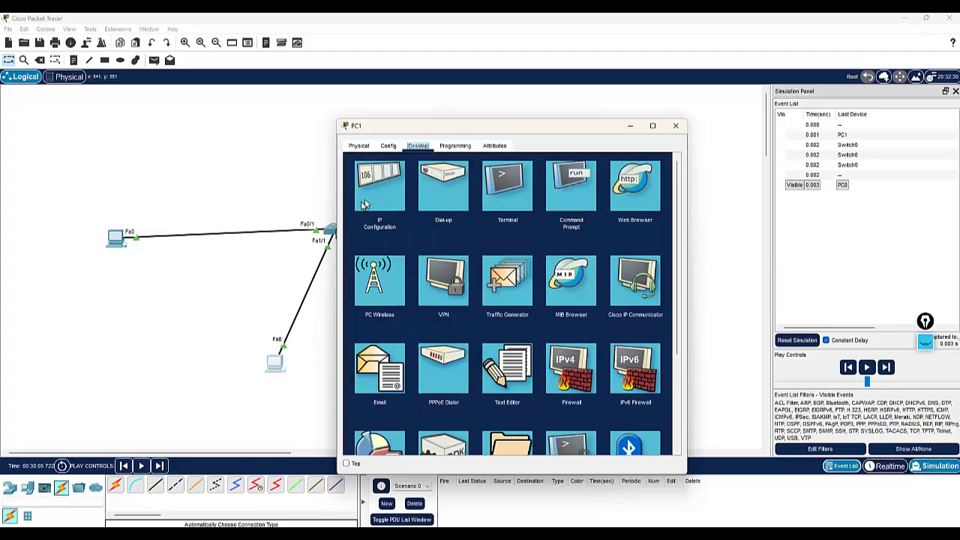
pyautogui.click(365, 202)
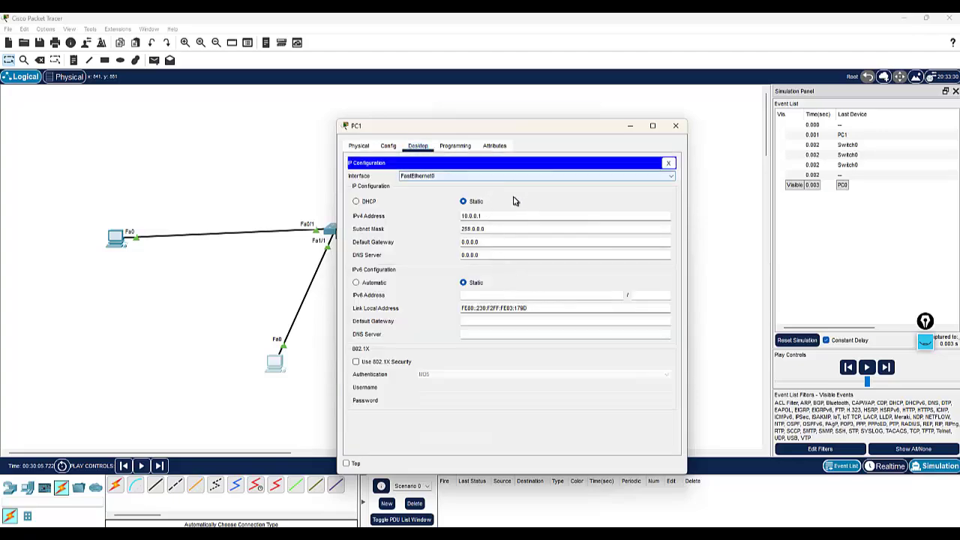
pyautogui.moveTo(516, 133); pyautogui.dragTo(696, 126)
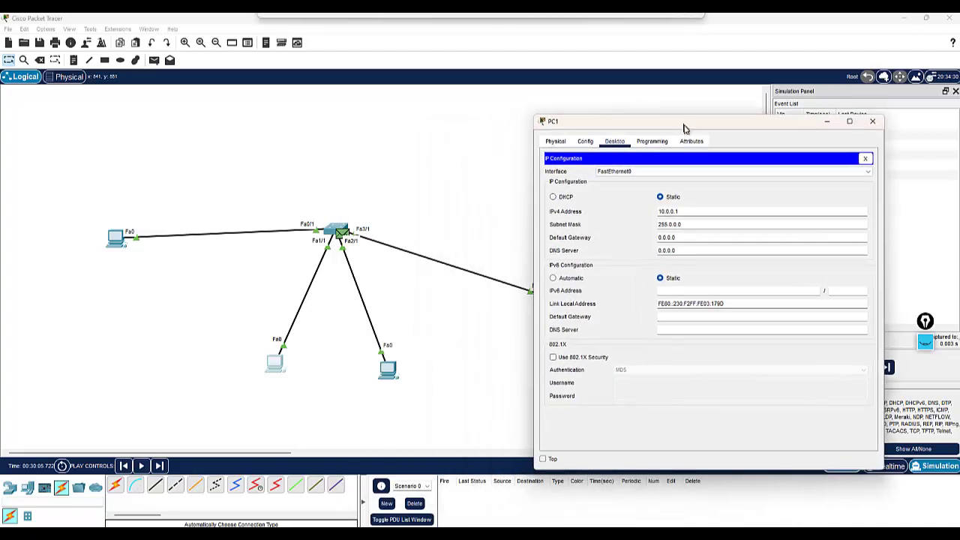
# - Resume the simulation until PC0's ARP reply reaches PC1 and open the PDU information for that frame at PC1
pyautogui.click(141, 465)
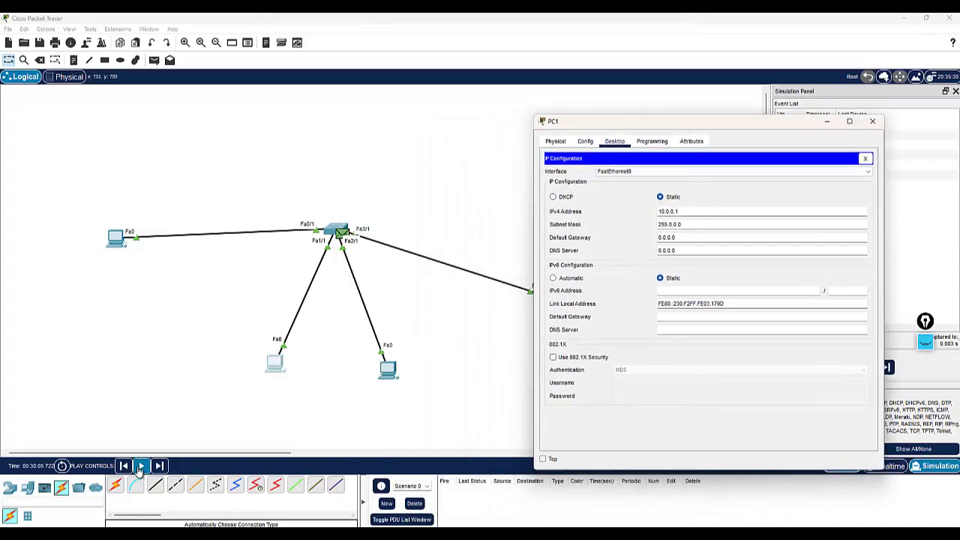
pyautogui.click(276, 364)
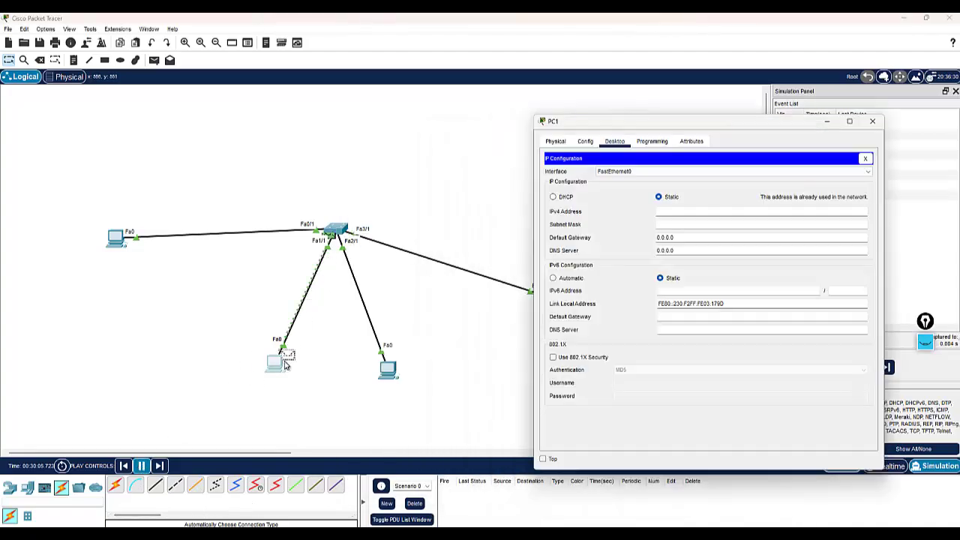
pyautogui.click(277, 364)
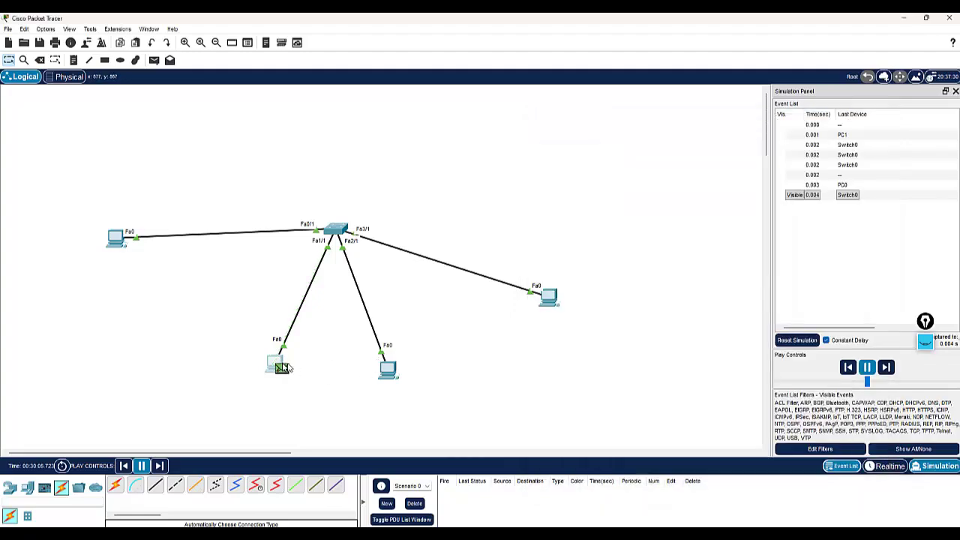
pyautogui.click(281, 368)
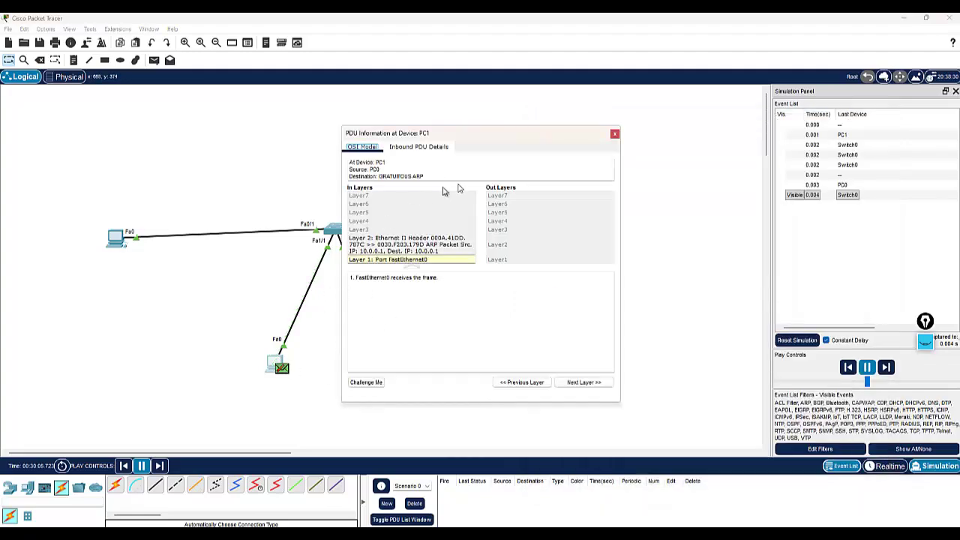
# - Review PC1's IP Configuration for the result of the duplicate-address check, and close it together with the PDU information
pyautogui.click(276, 364)
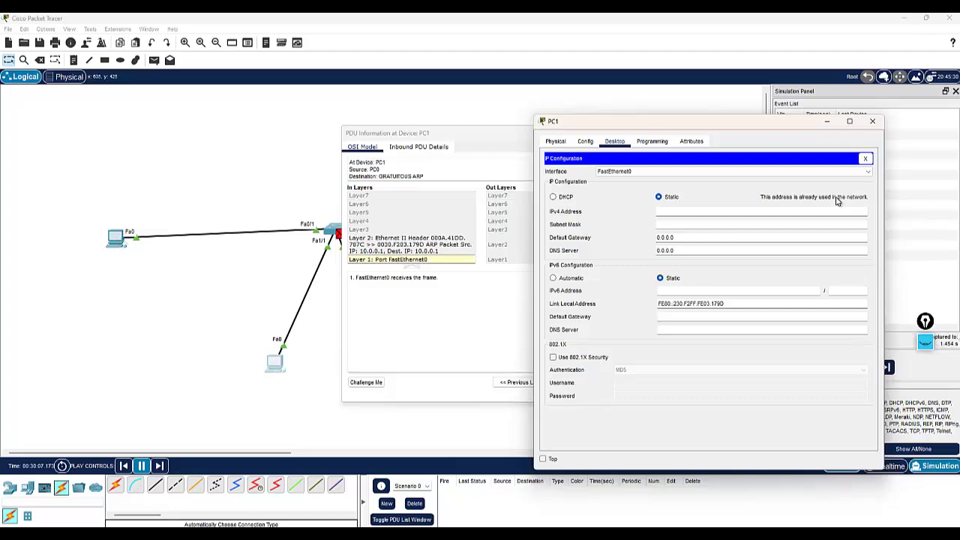
pyautogui.click(872, 120)
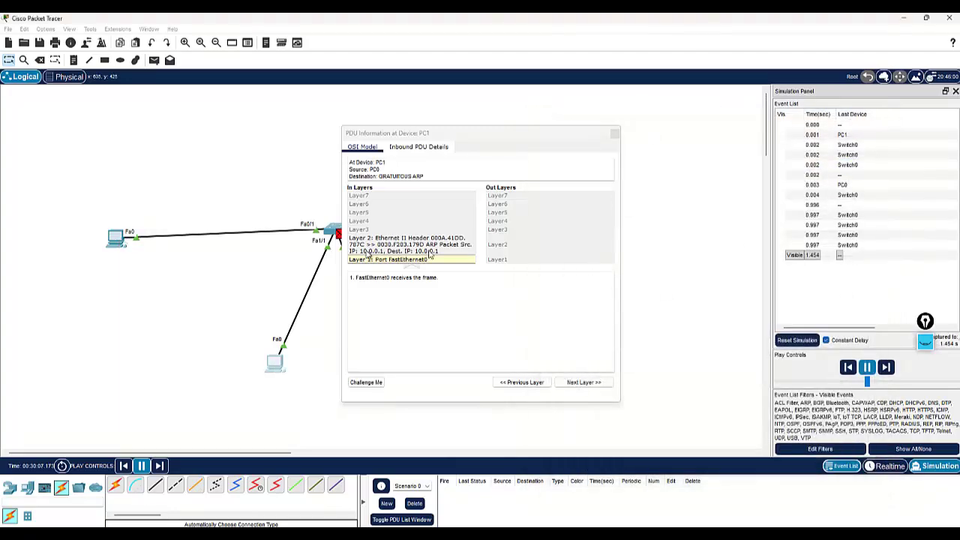
pyautogui.click(615, 134)
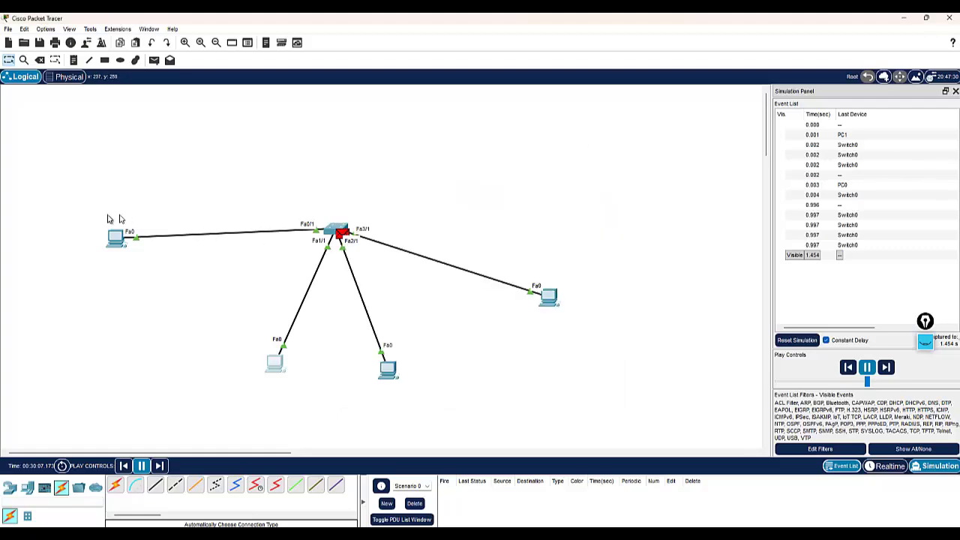
# - Return to Realtime mode, check the IP Configuration of PC0, and close its window
pyautogui.moveTo(72, 216); pyautogui.dragTo(147, 286)
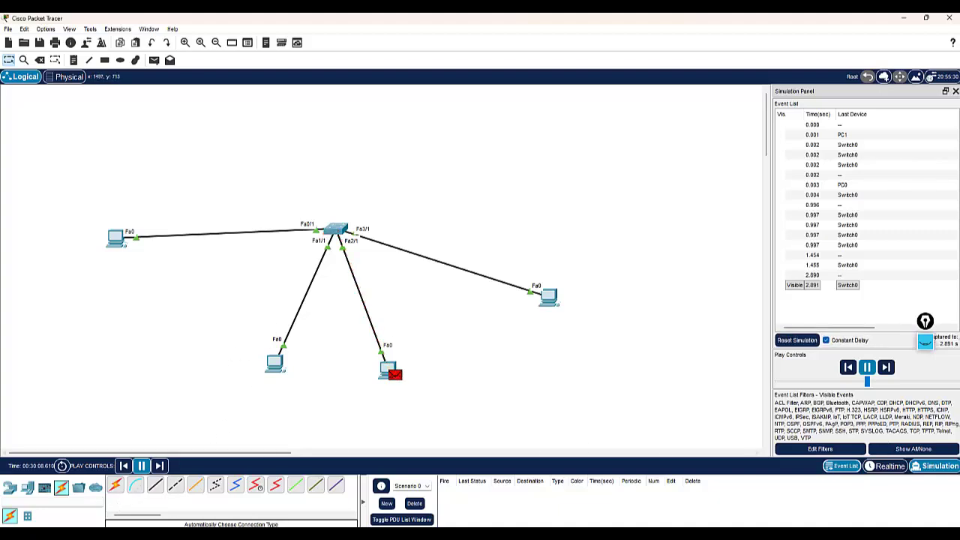
pyautogui.click(874, 467)
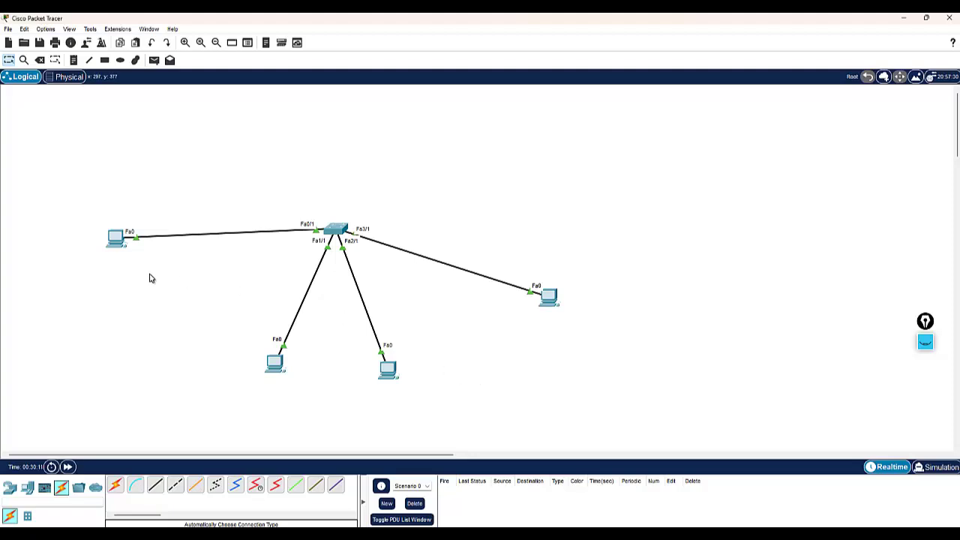
pyautogui.click(112, 237)
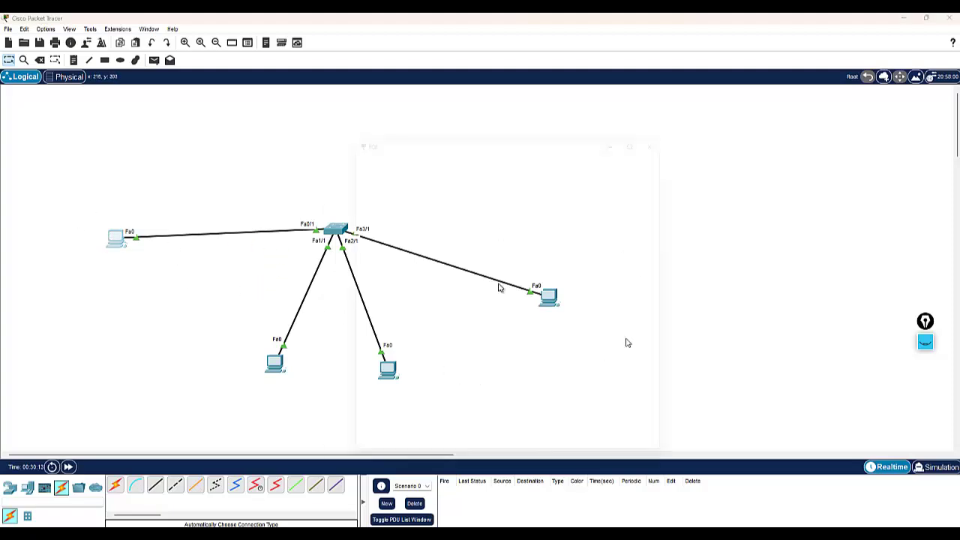
pyautogui.click(418, 145)
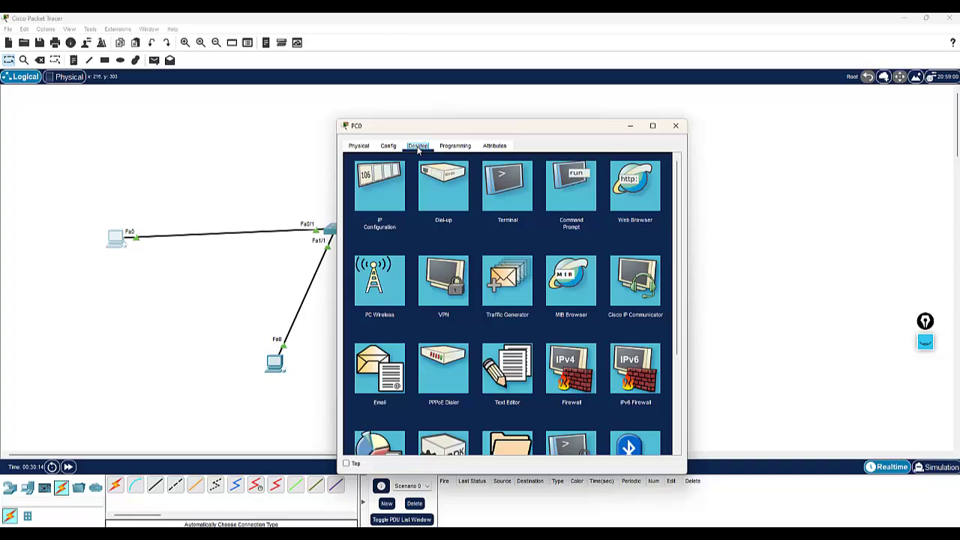
pyautogui.click(369, 209)
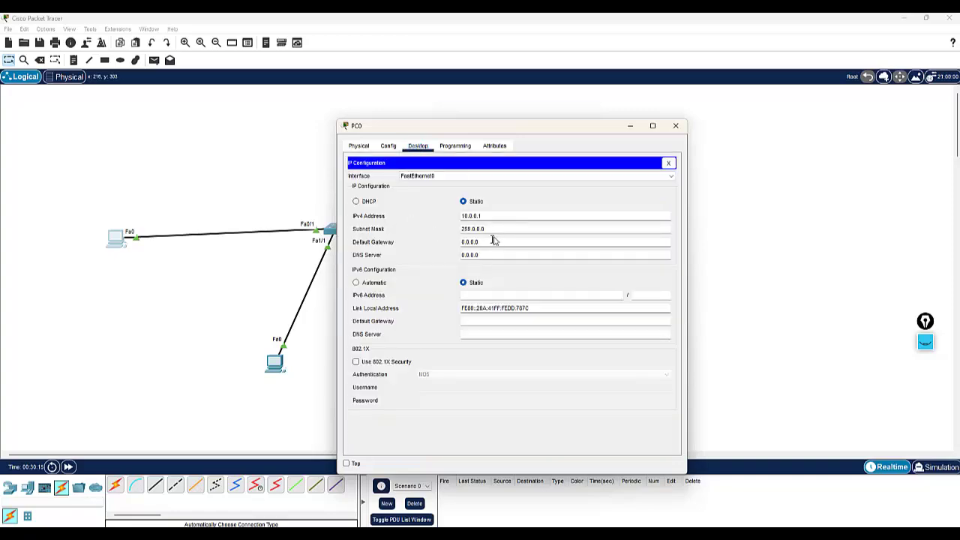
pyautogui.click(675, 126)
# - Assign PC1 the static IPv4 address 10.0.0.2 with subnet mask 255.0.0.0 and close its window
pyautogui.click(389, 369)
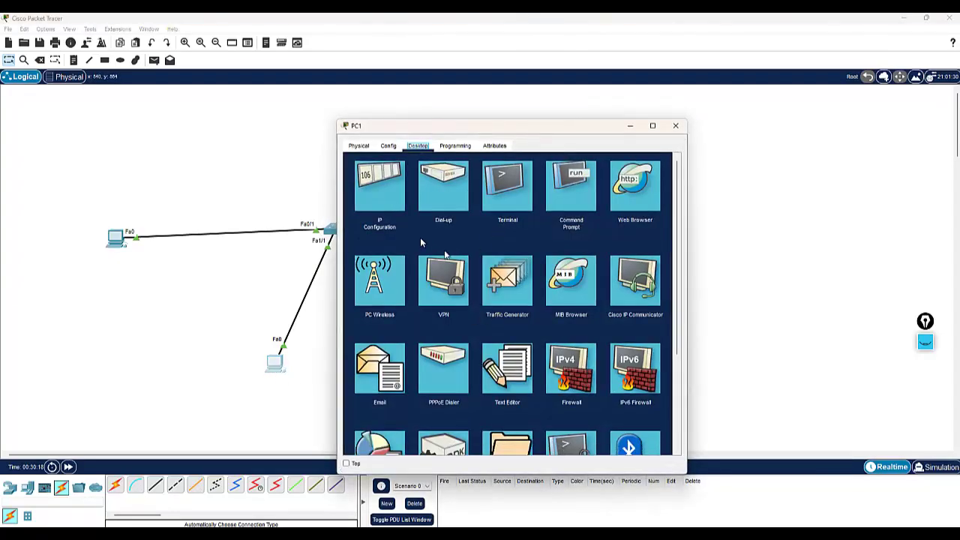
pyautogui.click(382, 200)
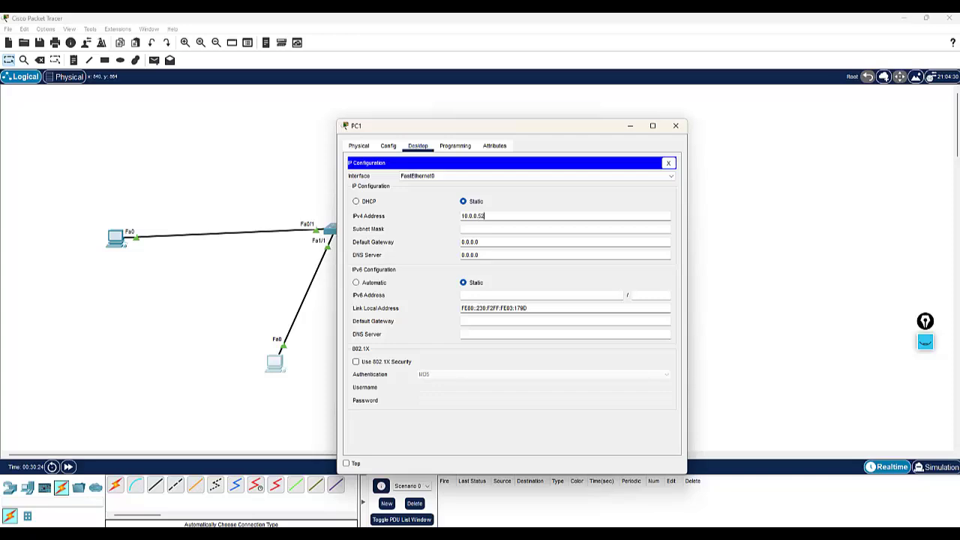
pyautogui.press('Tab')
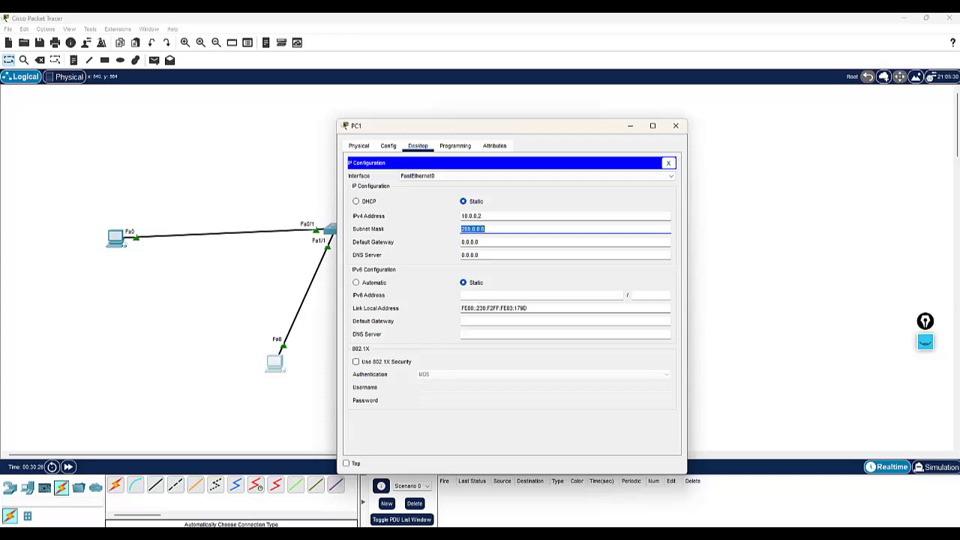
pyautogui.click(675, 125)
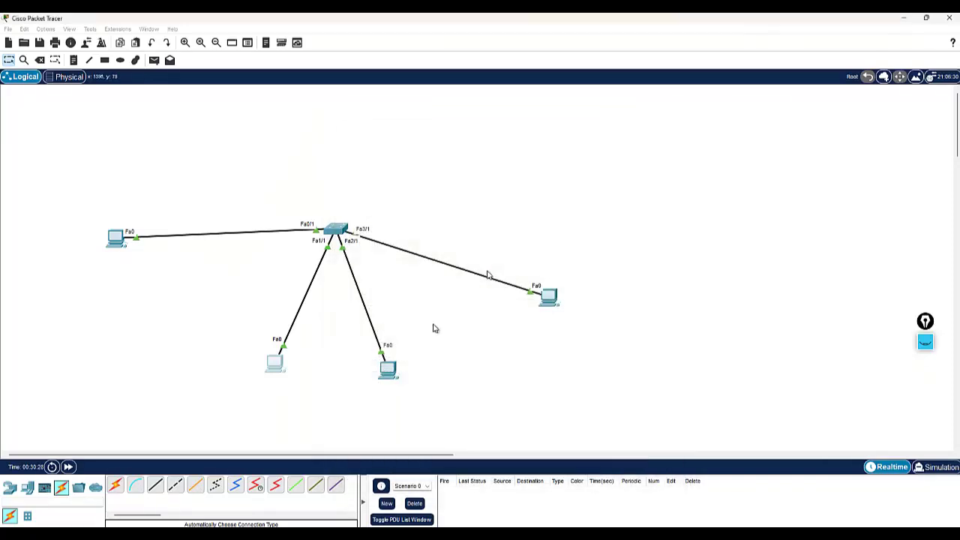
# - Assign PC2 the static IPv4 address 10.0.0.3 with subnet mask 255.0.0.0 and close its window
pyautogui.click(390, 371)
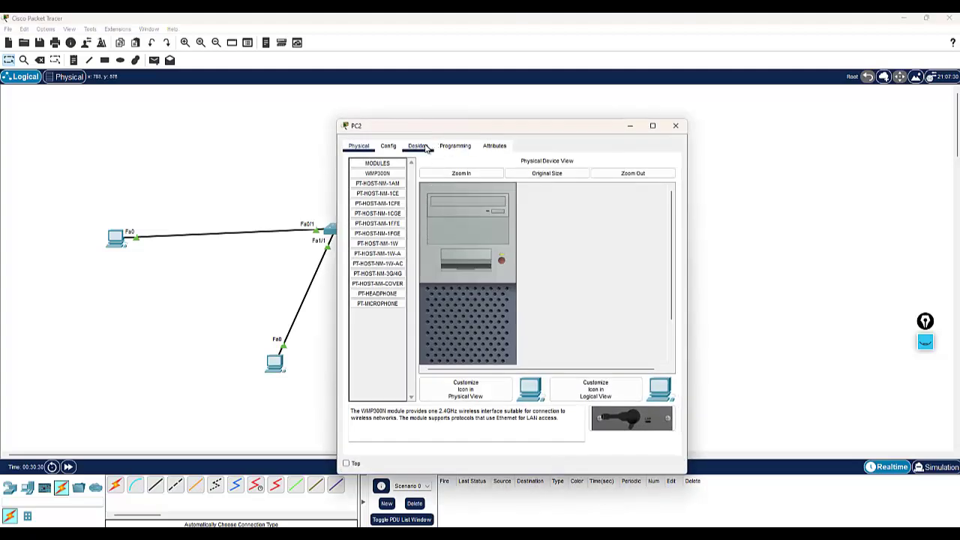
pyautogui.click(418, 145)
pyautogui.click(374, 198)
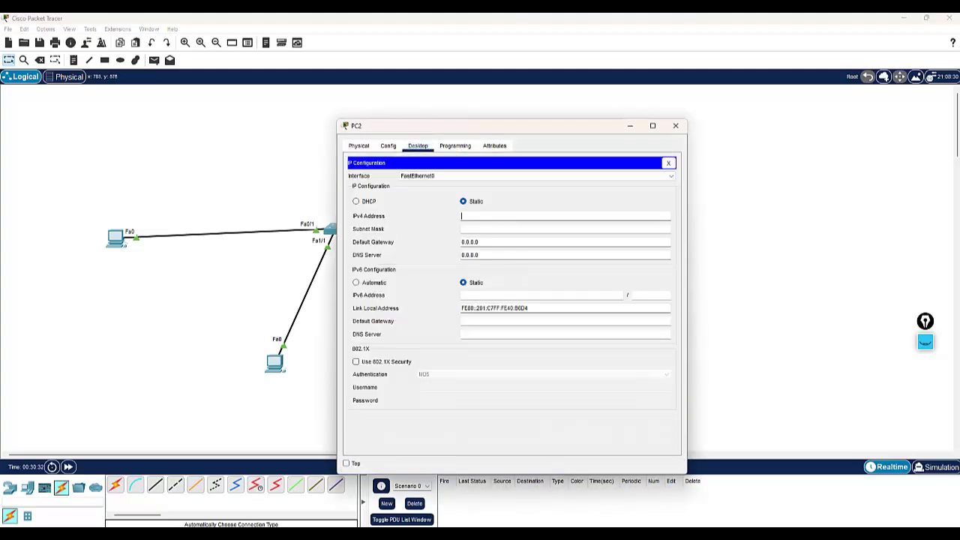
pyautogui.write('10.0.0.3')
pyautogui.press('Tab')
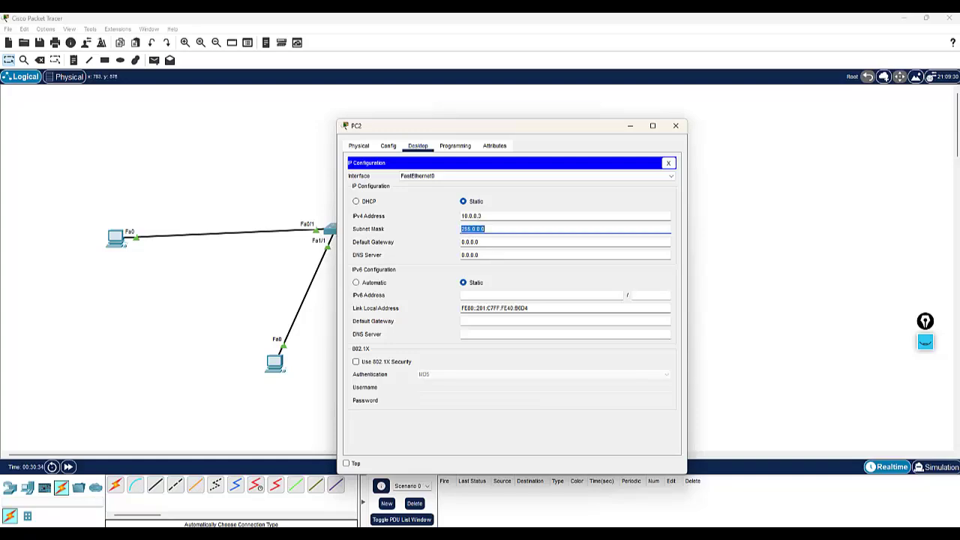
pyautogui.click(675, 125)
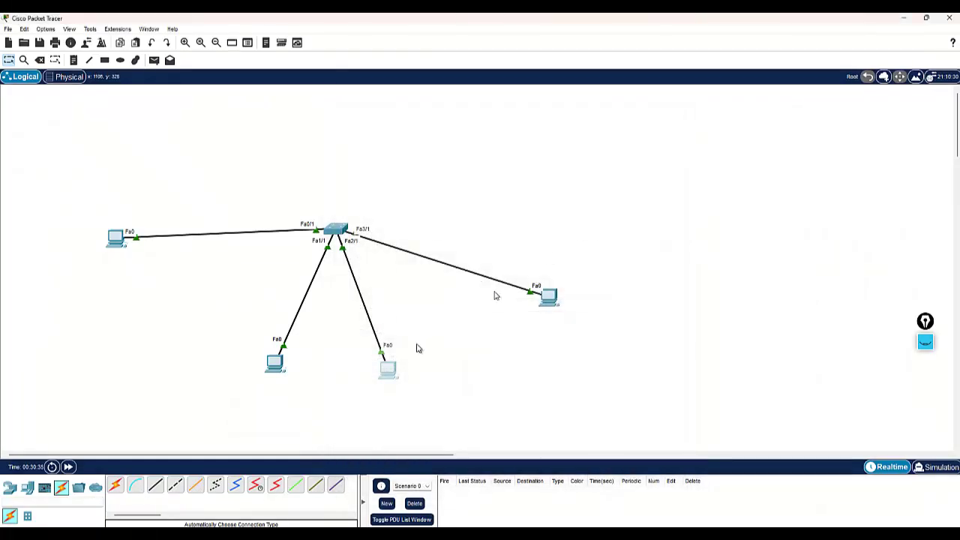
# - Assign PC3 the static IPv4 address 10.0.0.4 with subnet mask 255.0.0.0 and close its window
pyautogui.click(550, 296)
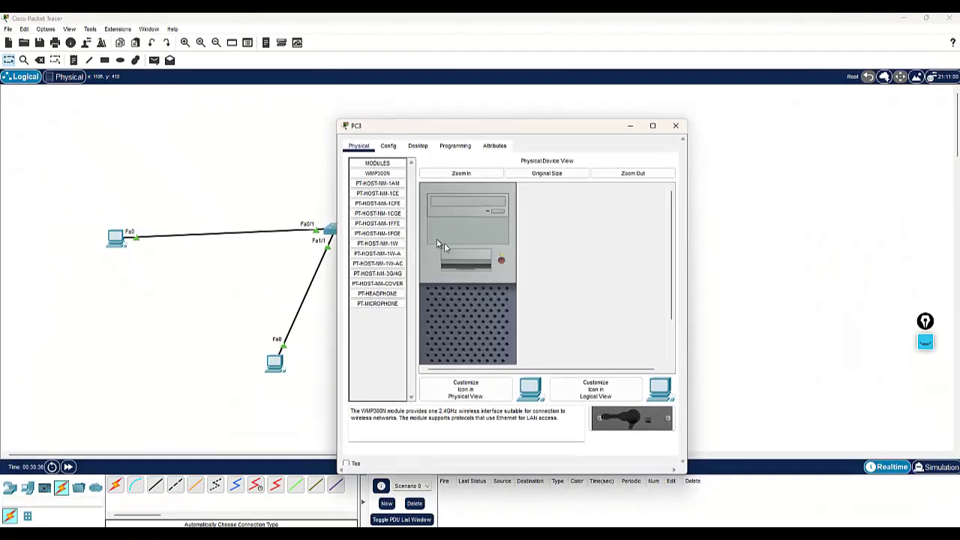
pyautogui.click(420, 147)
pyautogui.click(406, 171)
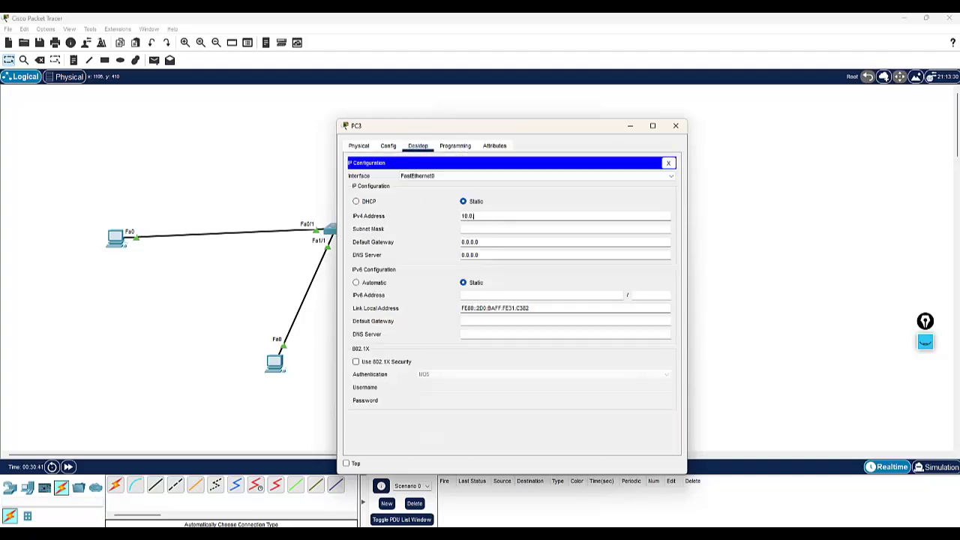
pyautogui.press('Tab')
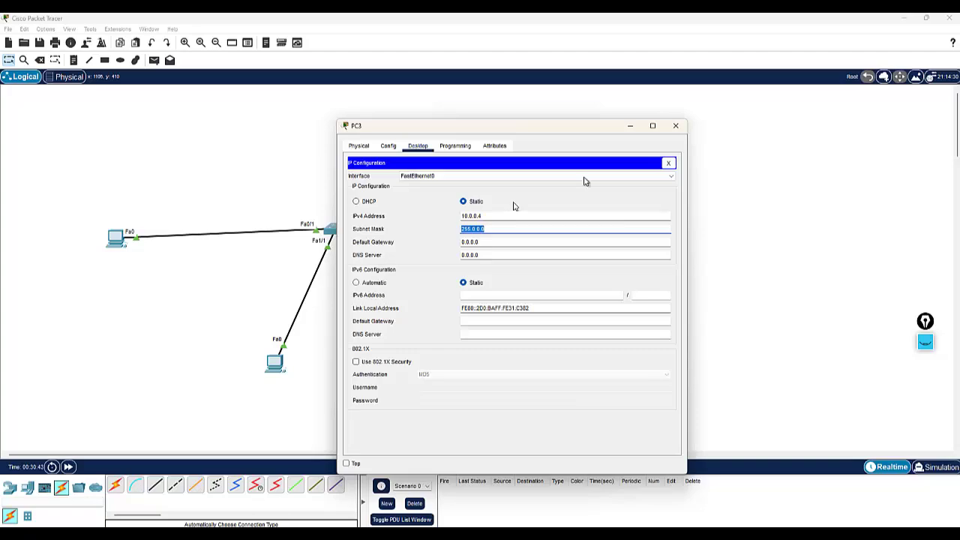
pyautogui.click(676, 126)
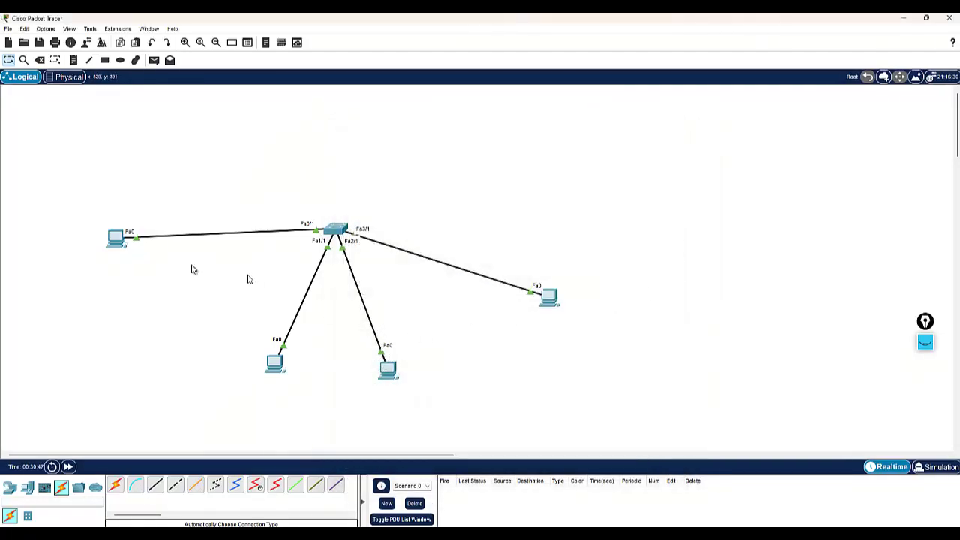
# - Move PC0 slightly closer to the switch in the topology
pyautogui.moveTo(118, 237); pyautogui.dragTo(137, 232)
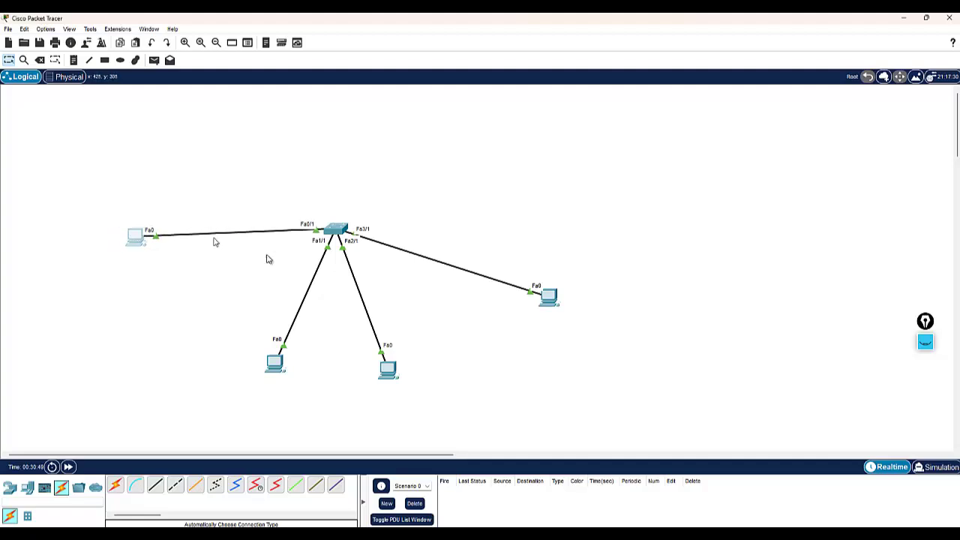
pyautogui.moveTo(70, 198); pyautogui.dragTo(615, 397)
pyautogui.moveTo(133, 234); pyautogui.dragTo(168, 235)
# - Open PC0's Command Prompt with its window clear of the switch, and run ipconfig
pyautogui.click(168, 234)
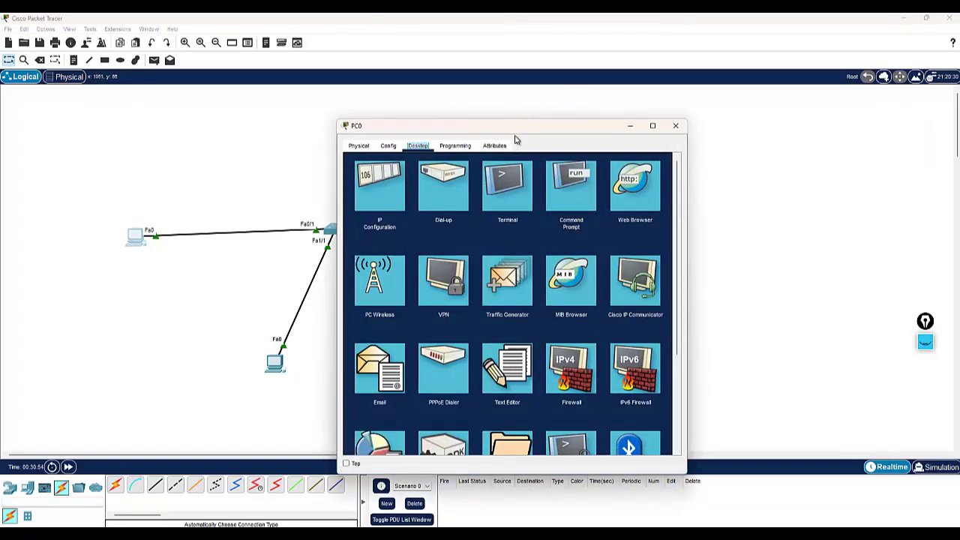
pyautogui.moveTo(517, 133); pyautogui.dragTo(747, 117)
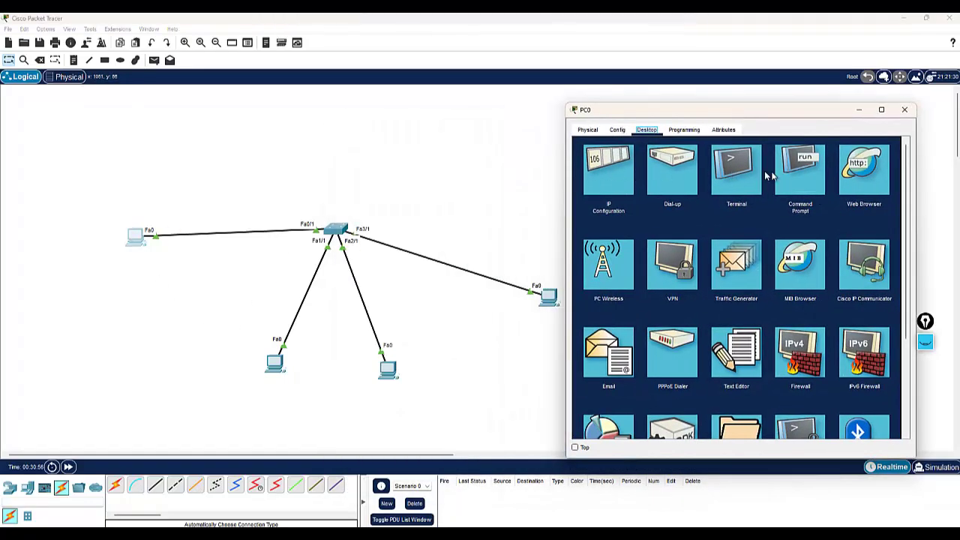
pyautogui.click(800, 171)
pyautogui.write('ipconfig')
pyautogui.press('Return')
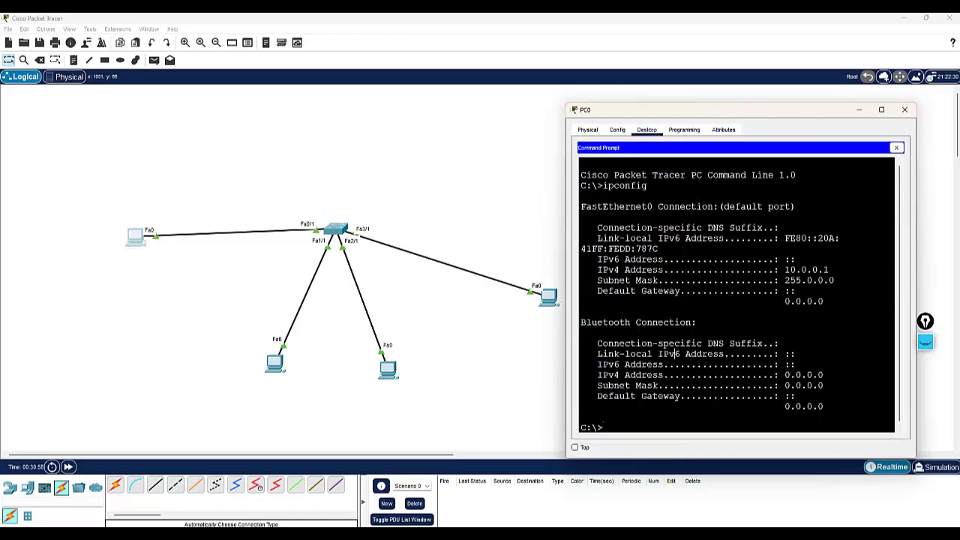
# - Ping 0.0.0.0 from PC0, interrupt the command, and point out the reply lines from the other PCs
pyautogui.press('Return')
pyautogui.press('Return')
pyautogui.press('Return')
pyautogui.write('ping')
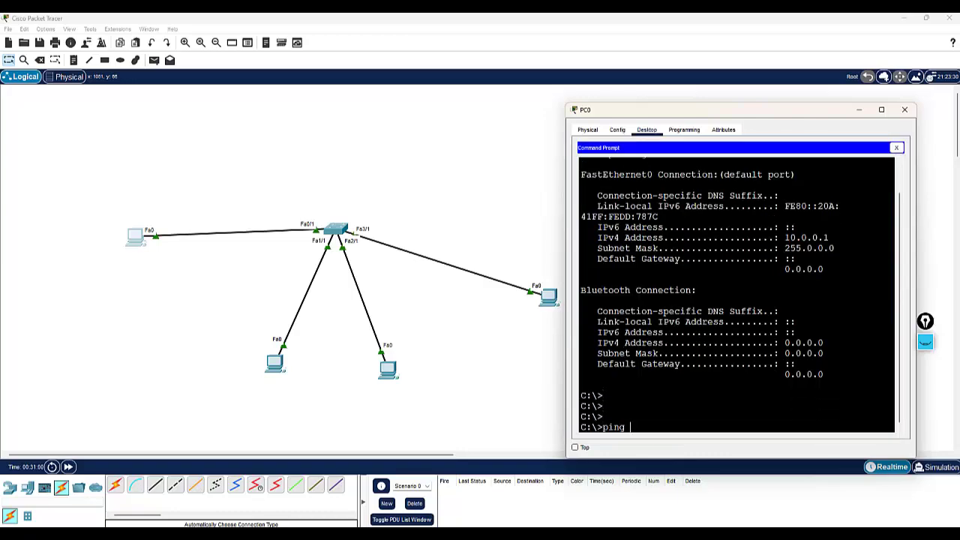
pyautogui.write(' 0.0.0.0')
pyautogui.press('Return')
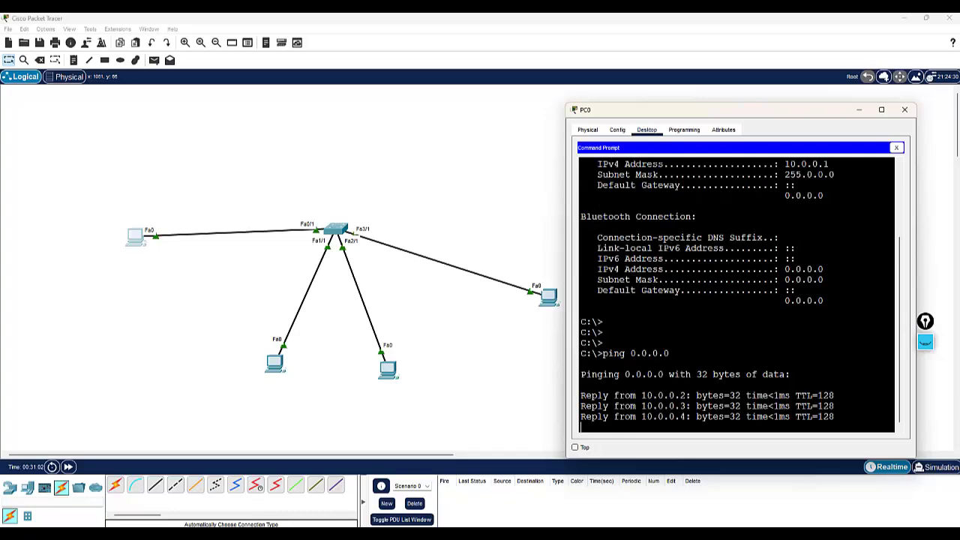
pyautogui.hotkey('ctrl', 'c')
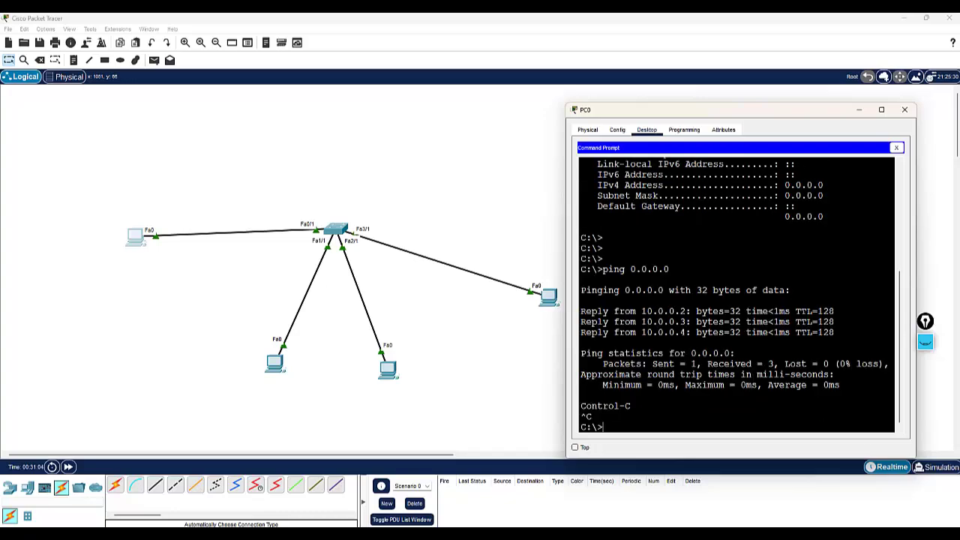
pyautogui.moveTo(673, 315); pyautogui.dragTo(698, 333)
pyautogui.click(739, 334)
# - Try to ping the limited broadcast address 255.255.255.255 from PC0
pyautogui.press('Up')
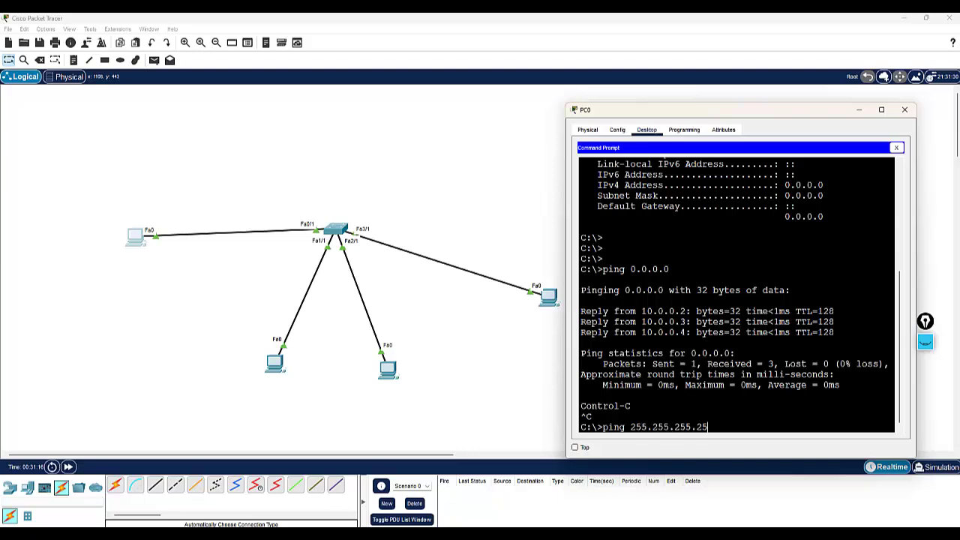
pyautogui.write('5')
pyautogui.press('Return')
# - Ping the directed broadcast address 10.255.255.255 from PC0 and interrupt the command after the replies
pyautogui.press('Up')
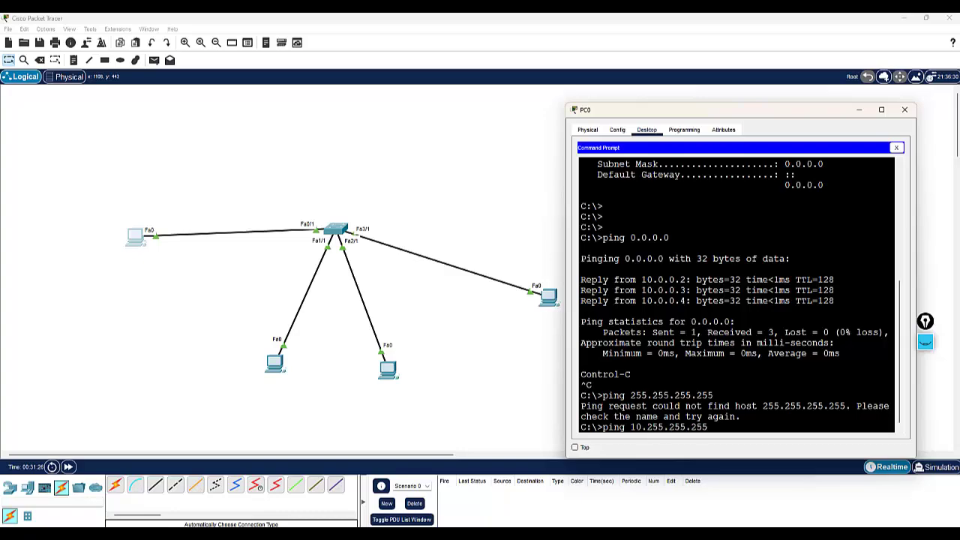
pyautogui.press('Return')
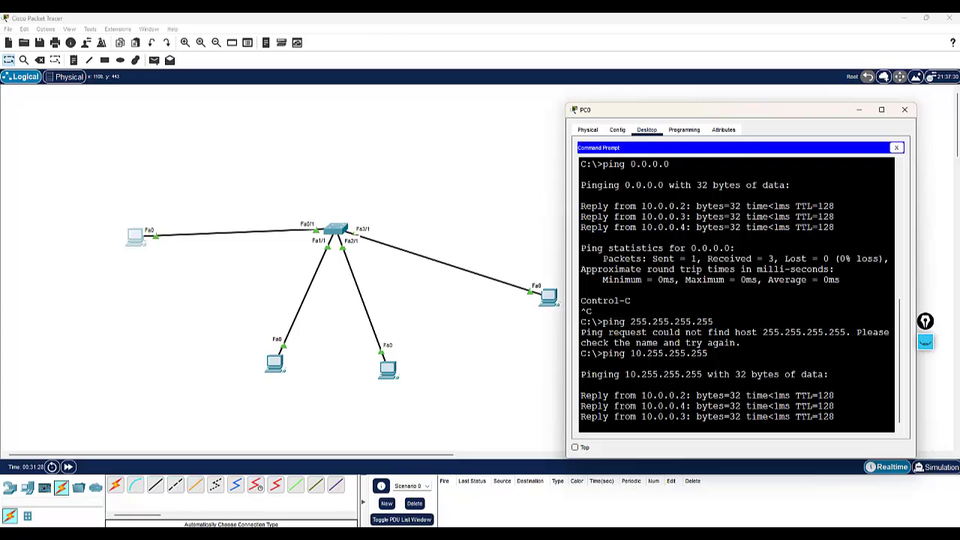
pyautogui.hotkey('ctrl', 'c')
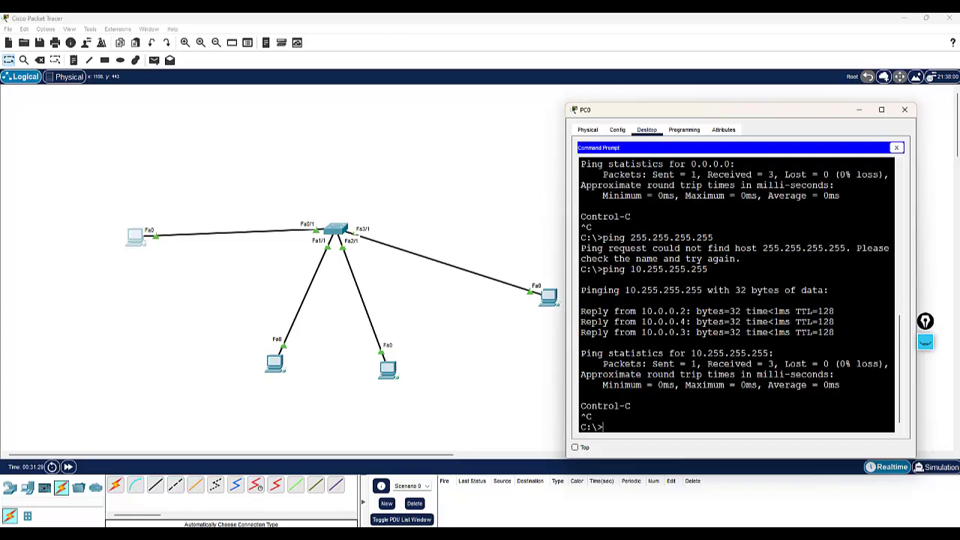
# - Close PC0's window, show the pen annotations again, and clear the old markings from the topology
pyautogui.click(905, 109)
pyautogui.moveTo(47, 208); pyautogui.dragTo(684, 423)
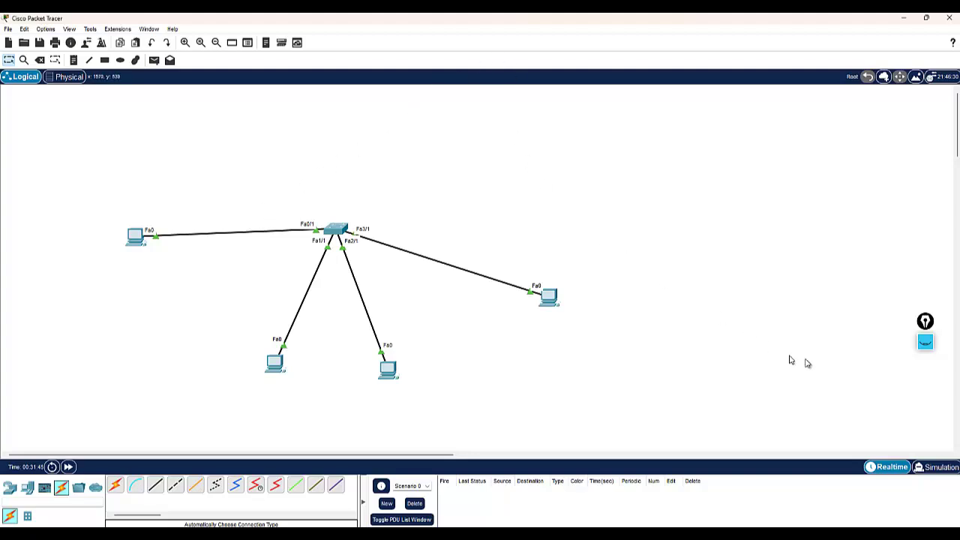
pyautogui.click(927, 344)
pyautogui.click(926, 387)
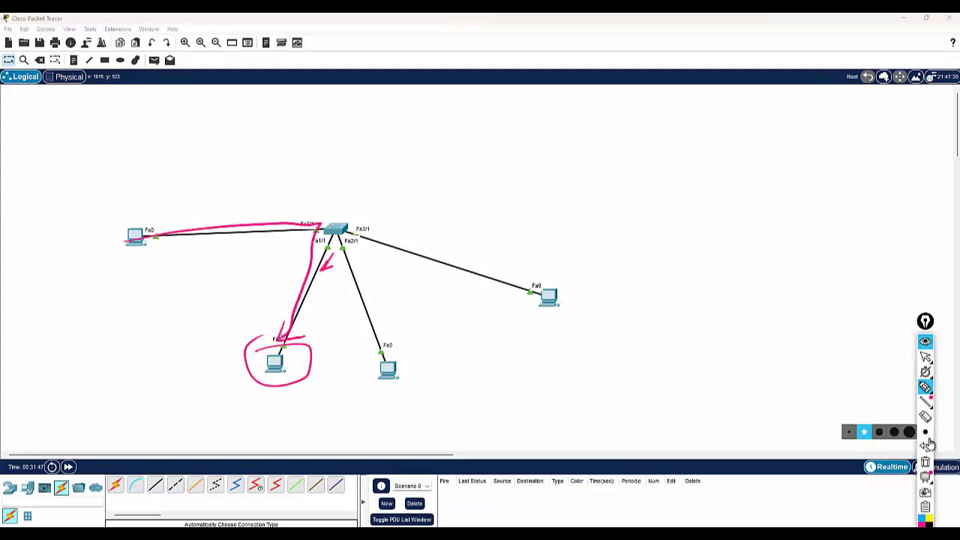
pyautogui.click(926, 463)
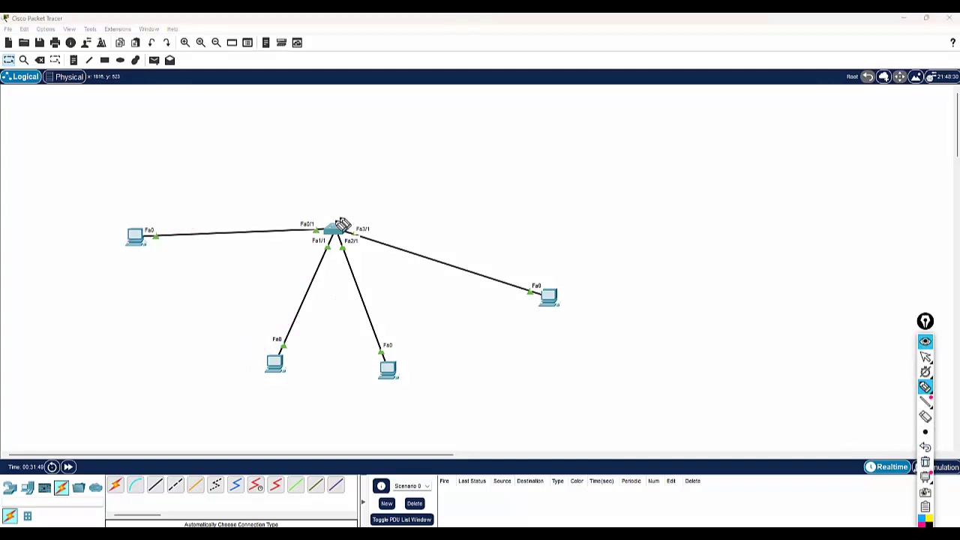
# - Annotate the switch with a pen stroke leading to the underlined note "5 minutes"
pyautogui.moveTo(334, 219); pyautogui.dragTo(360, 200)
pyautogui.moveTo(393, 173)
pyautogui.mouseDown()
pyautogui.moveTo(375, 190)
pyautogui.moveTo(456, 169)
pyautogui.mouseUp()
pyautogui.moveTo(375, 189); pyautogui.dragTo(474, 180)
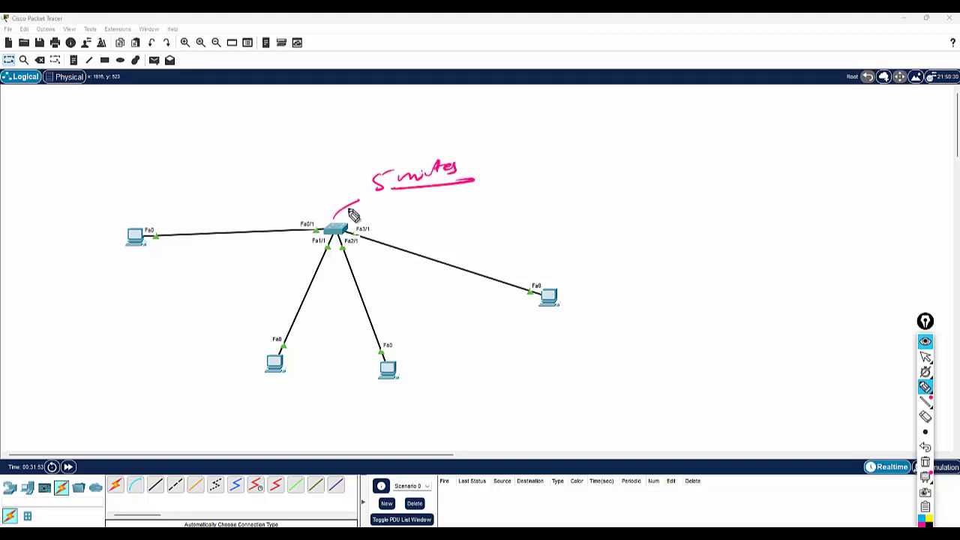
# - Circle the switch and each of the four PCs with the pen
pyautogui.moveTo(360, 208)
pyautogui.mouseDown()
pyautogui.moveTo(321, 218)
pyautogui.moveTo(332, 216)
pyautogui.mouseUp()
pyautogui.moveTo(283, 342)
pyautogui.mouseDown()
pyautogui.moveTo(256, 350)
pyautogui.moveTo(283, 342)
pyautogui.mouseUp()
pyautogui.moveTo(156, 239); pyautogui.dragTo(155, 219)
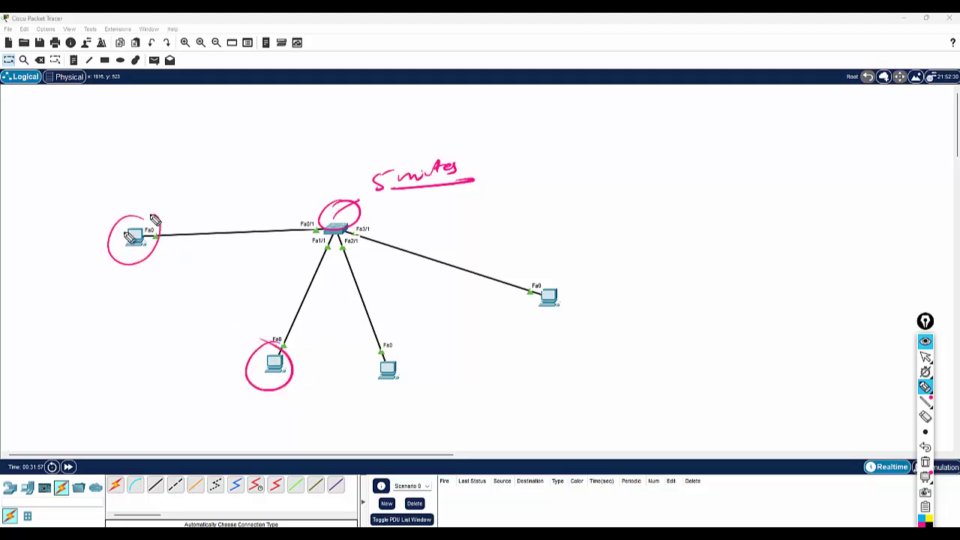
pyautogui.moveTo(425, 343); pyautogui.dragTo(382, 333)
pyautogui.moveTo(558, 271); pyautogui.dragTo(575, 276)
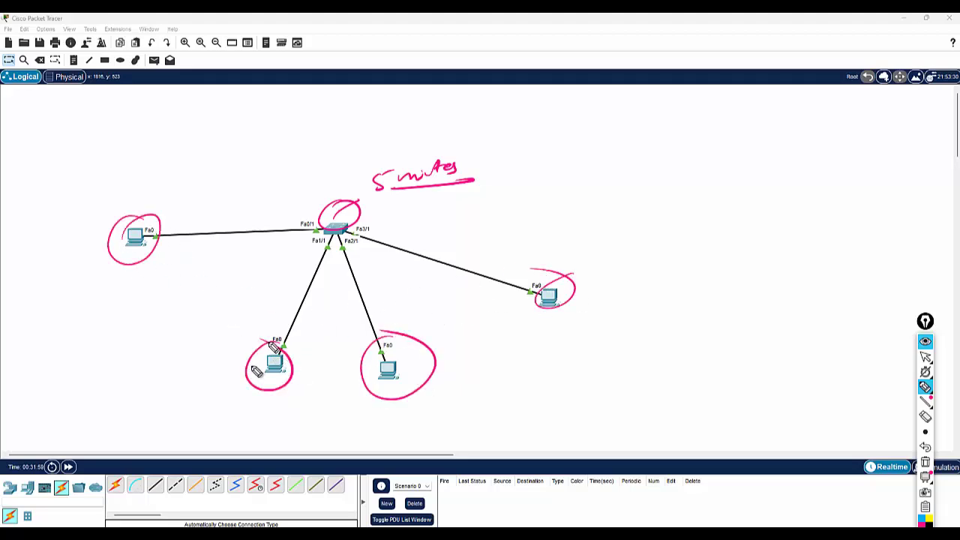
# - Draw an arrow out from the PC on port Fa1/1 and write a boxed, ticked note "4 hours" beside it
pyautogui.moveTo(274, 385); pyautogui.dragTo(266, 412)
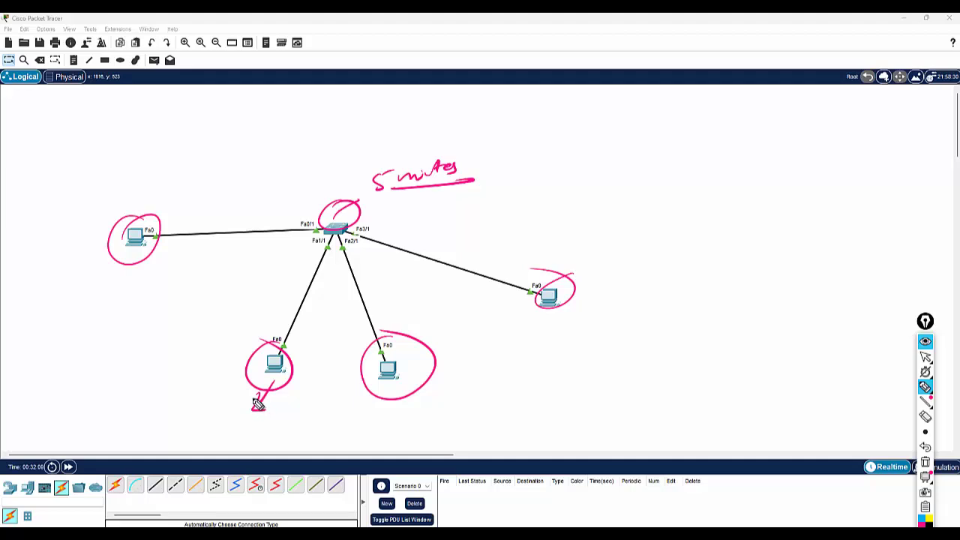
pyautogui.moveTo(253, 409); pyautogui.dragTo(266, 409)
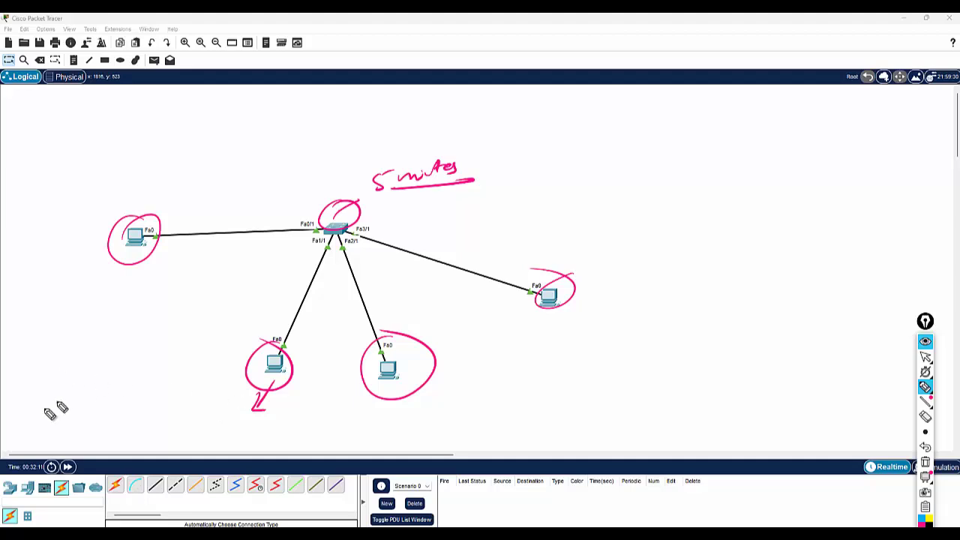
pyautogui.moveTo(110, 418); pyautogui.dragTo(114, 429)
pyautogui.moveTo(110, 420)
pyautogui.mouseDown()
pyautogui.moveTo(108, 435)
pyautogui.moveTo(150, 424)
pyautogui.moveTo(167, 407)
pyautogui.moveTo(111, 405)
pyautogui.moveTo(129, 384)
pyautogui.mouseUp()
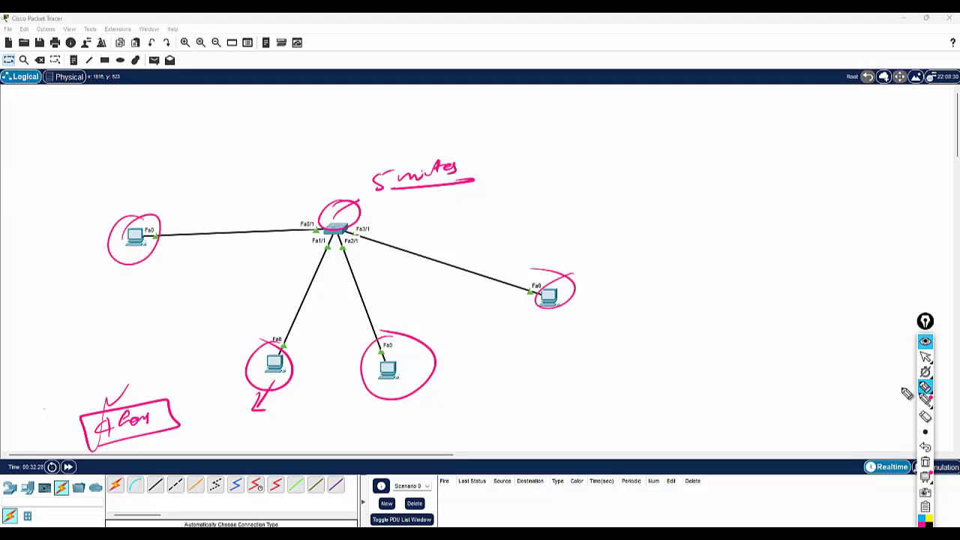
# - Erase the timer notes and all circles except PC0's, and box the port pairs Fa0/1–Fa1/1 and Fa2/1–Fa3/1 with a linking arc
pyautogui.click(925, 417)
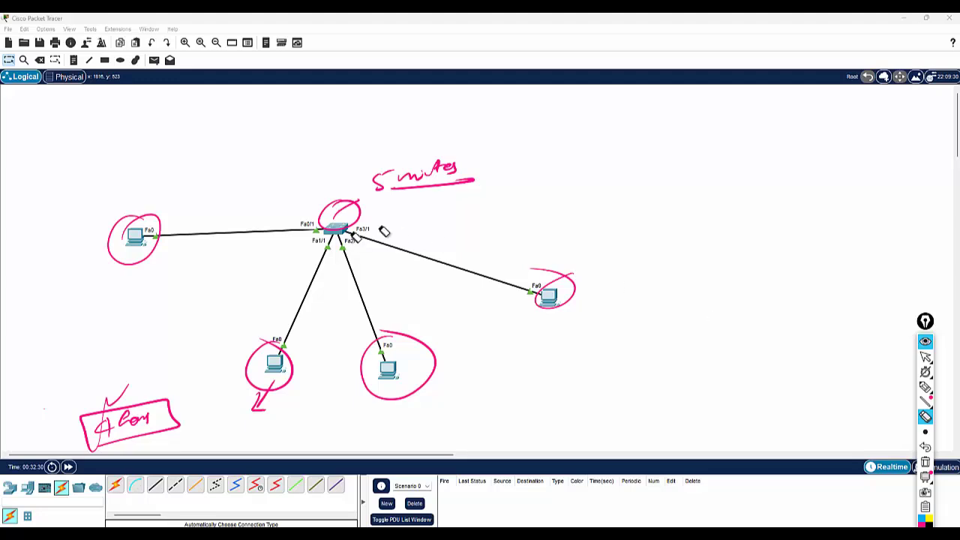
pyautogui.moveTo(380, 211)
pyautogui.mouseDown()
pyautogui.moveTo(423, 193)
pyautogui.moveTo(345, 216)
pyautogui.moveTo(390, 385)
pyautogui.moveTo(300, 365)
pyautogui.moveTo(574, 303)
pyautogui.moveTo(258, 401)
pyautogui.moveTo(118, 397)
pyautogui.moveTo(153, 397)
pyautogui.mouseUp()
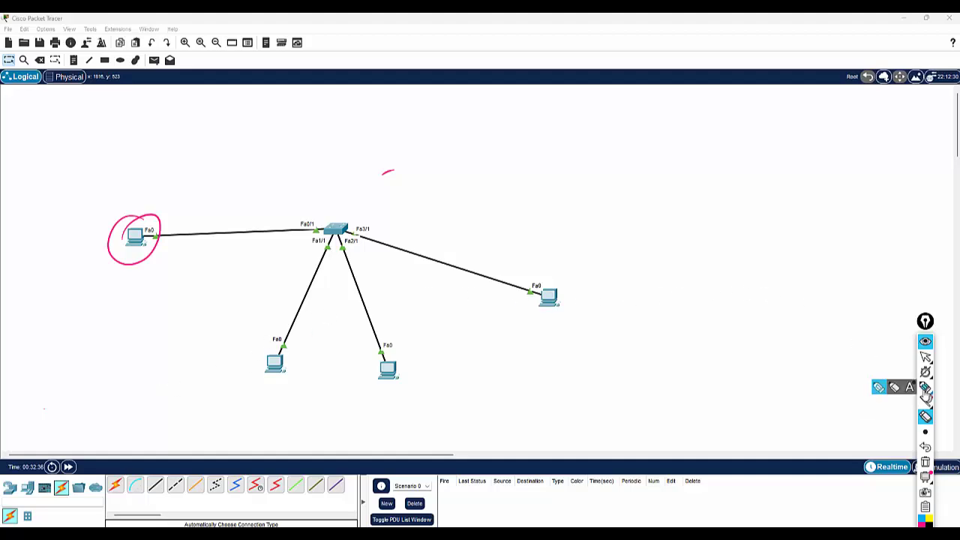
pyautogui.click(925, 388)
pyautogui.moveTo(294, 225)
pyautogui.mouseDown()
pyautogui.moveTo(338, 262)
pyautogui.moveTo(290, 279)
pyautogui.mouseUp()
pyautogui.moveTo(398, 249)
pyautogui.mouseDown()
pyautogui.moveTo(350, 244)
pyautogui.moveTo(324, 210)
pyautogui.moveTo(305, 217)
pyautogui.moveTo(379, 224)
pyautogui.mouseUp()
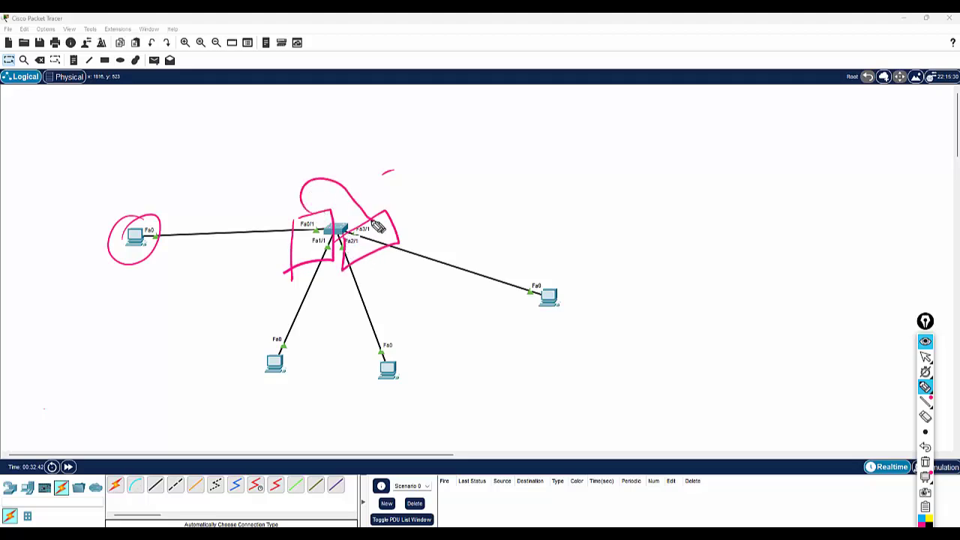
# - Write and underline 10.0.0/8 above the topology, tick all four PCs, and add a boxed "NO"
pyautogui.moveTo(167, 120)
pyautogui.mouseDown()
pyautogui.moveTo(187, 132)
pyautogui.moveTo(225, 118)
pyautogui.mouseUp()
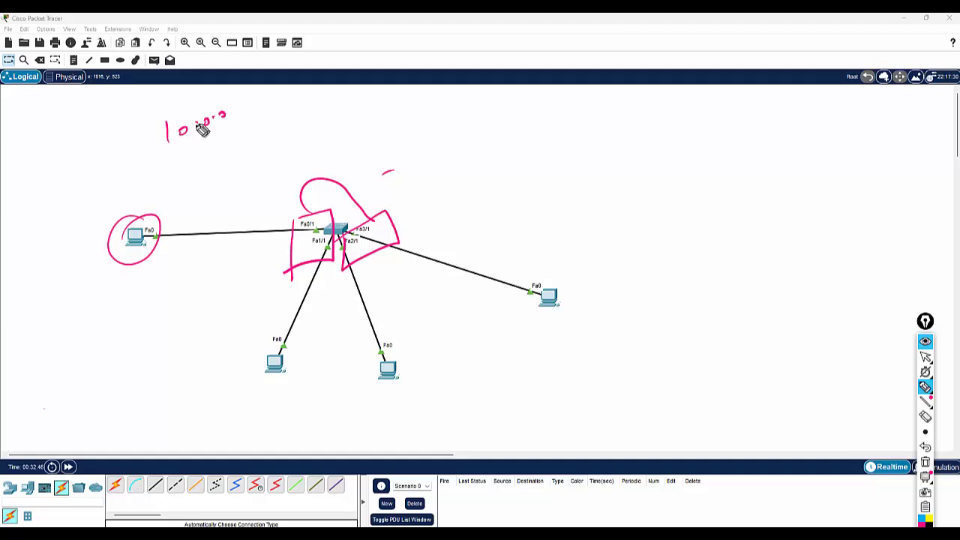
pyautogui.moveTo(236, 104)
pyautogui.mouseDown()
pyautogui.moveTo(236, 122)
pyautogui.moveTo(162, 158)
pyautogui.mouseUp()
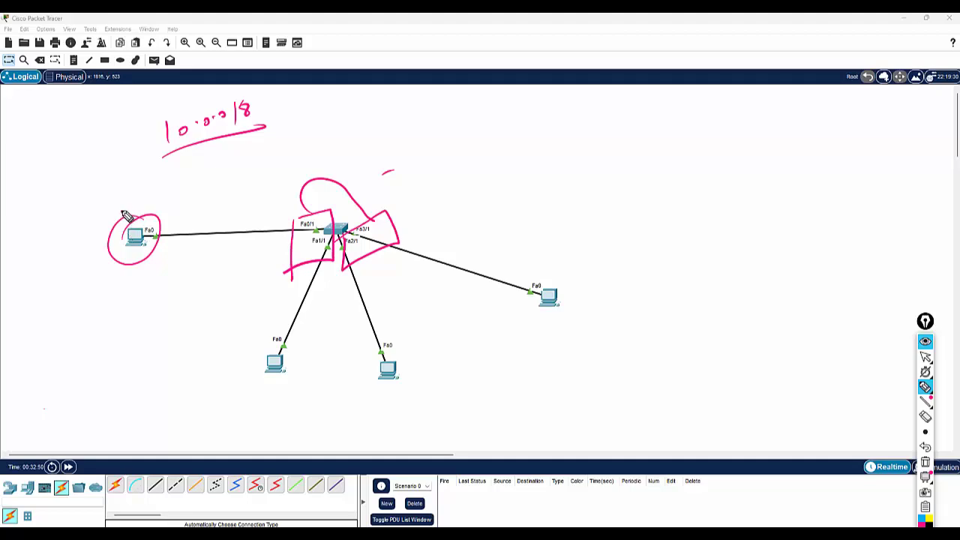
pyautogui.moveTo(122, 213); pyautogui.dragTo(155, 196)
pyautogui.moveTo(262, 358)
pyautogui.mouseDown()
pyautogui.moveTo(271, 368)
pyautogui.moveTo(284, 360)
pyautogui.mouseUp()
pyautogui.moveTo(357, 382)
pyautogui.mouseDown()
pyautogui.moveTo(364, 388)
pyautogui.moveTo(393, 360)
pyautogui.mouseUp()
pyautogui.moveTo(522, 302)
pyautogui.mouseDown()
pyautogui.moveTo(533, 307)
pyautogui.moveTo(558, 283)
pyautogui.mouseUp()
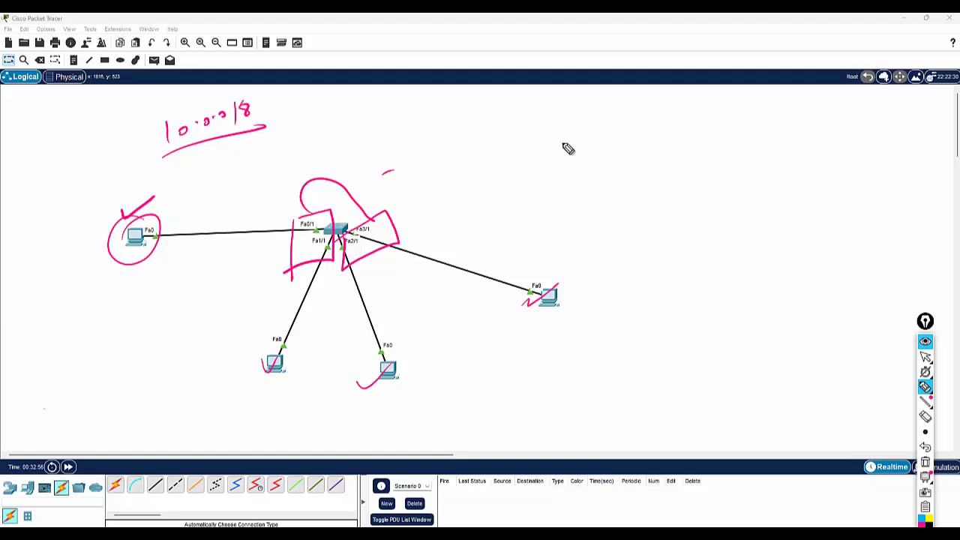
pyautogui.moveTo(565, 151)
pyautogui.mouseDown()
pyautogui.moveTo(578, 133)
pyautogui.moveTo(567, 163)
pyautogui.moveTo(558, 126)
pyautogui.mouseUp()
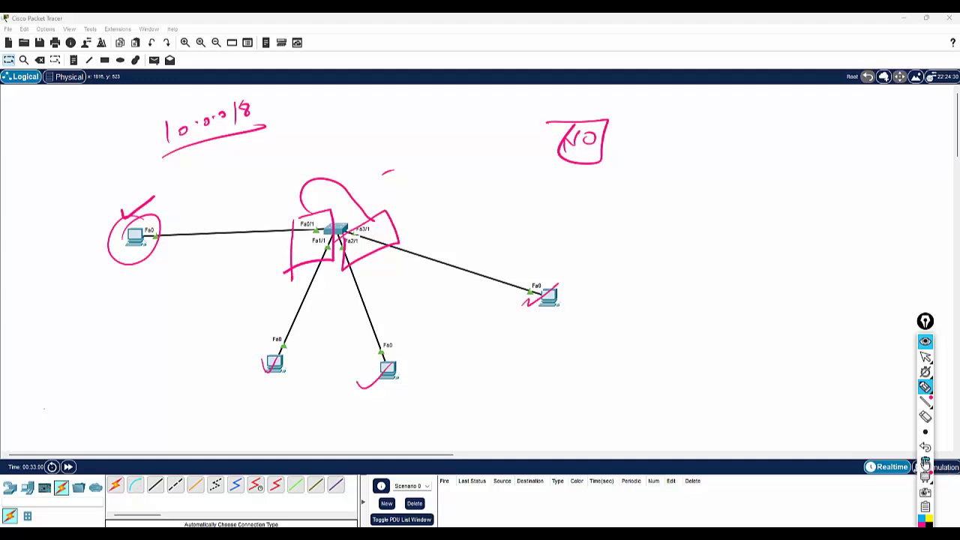
# - Clear the annotations and circle the PCs on Fa0/1 and Fa1/1 and those on Fa2/1 and Fa3/1 as two groups
pyautogui.click(926, 462)
pyautogui.moveTo(100, 227)
pyautogui.mouseDown()
pyautogui.moveTo(268, 201)
pyautogui.moveTo(342, 255)
pyautogui.moveTo(327, 361)
pyautogui.moveTo(100, 315)
pyautogui.moveTo(124, 219)
pyautogui.mouseUp()
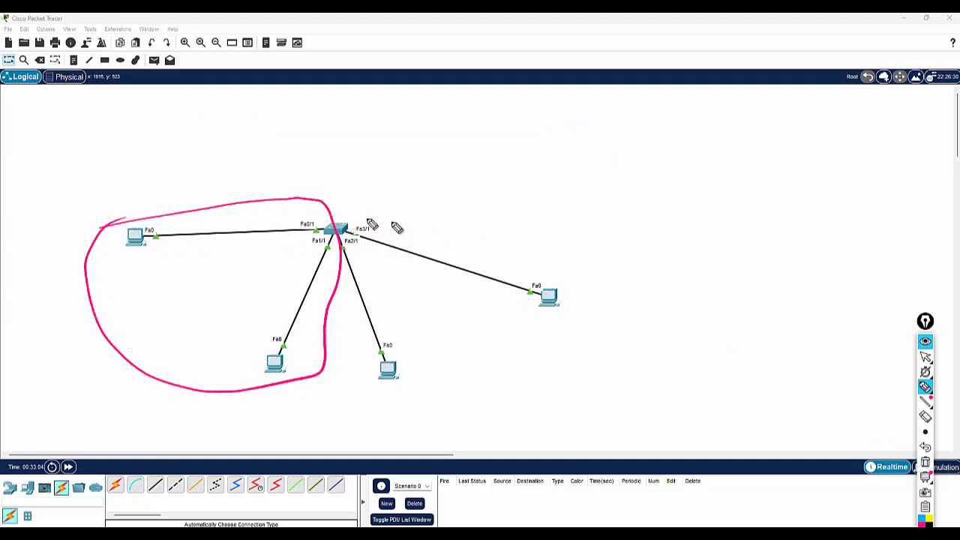
pyautogui.moveTo(375, 206)
pyautogui.mouseDown()
pyautogui.moveTo(346, 320)
pyautogui.moveTo(566, 362)
pyautogui.moveTo(353, 211)
pyautogui.mouseUp()
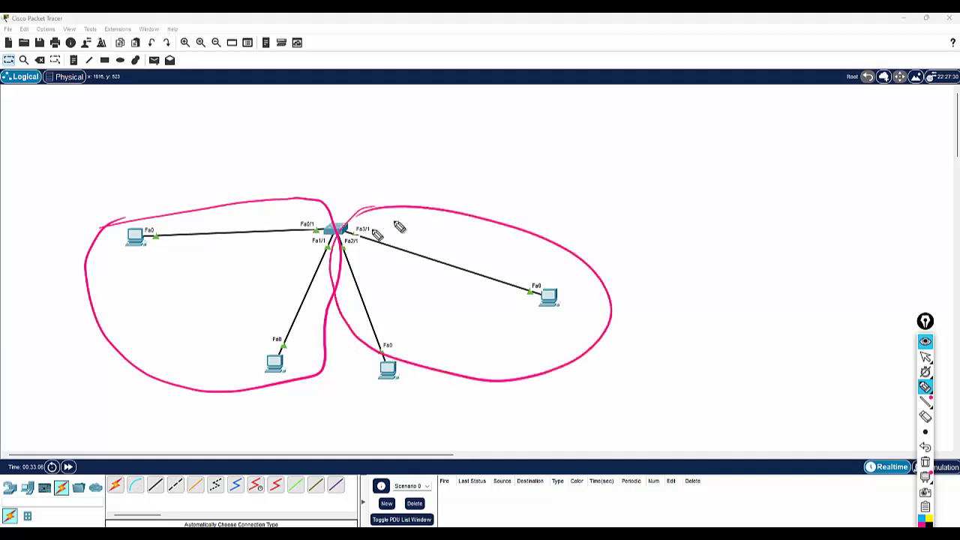
# - Write an underlined "L2" above the switch and label the two circled groups VLAN10 and VLAN20
pyautogui.moveTo(318, 152); pyautogui.dragTo(330, 171)
pyautogui.moveTo(336, 150); pyautogui.dragTo(360, 167)
pyautogui.moveTo(314, 177); pyautogui.dragTo(362, 161)
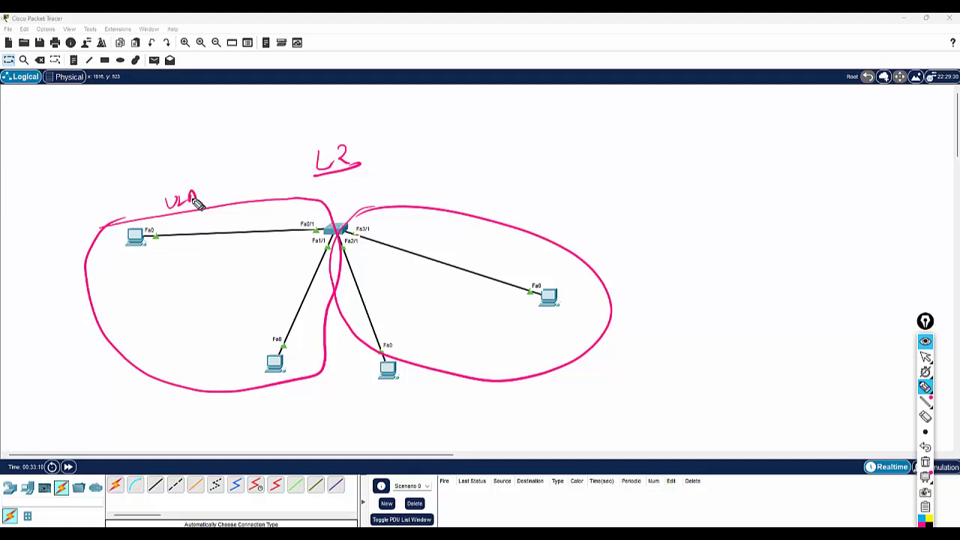
pyautogui.moveTo(210, 196); pyautogui.dragTo(229, 183)
pyautogui.moveTo(410, 186); pyautogui.dragTo(478, 181)
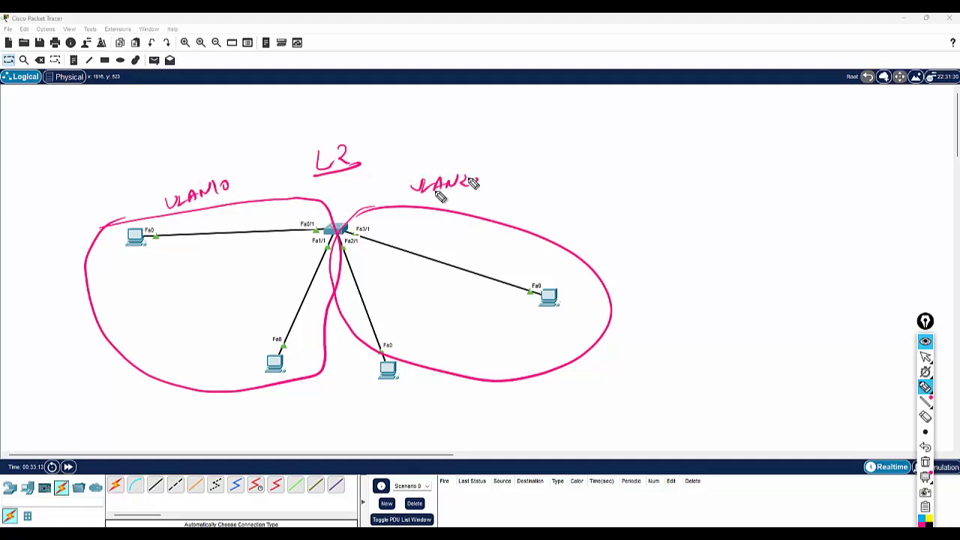
# - Draw a crossed-out path between VLAN10 and VLAN20, and circle each VLAN again with tick marks
pyautogui.moveTo(272, 234)
pyautogui.mouseDown()
pyautogui.moveTo(394, 213)
pyautogui.moveTo(431, 239)
pyautogui.mouseUp()
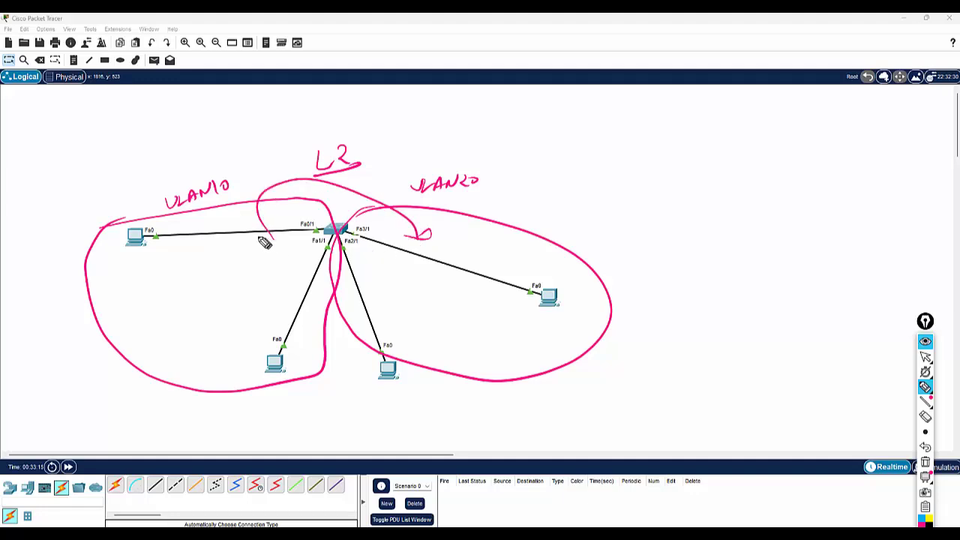
pyautogui.moveTo(264, 231); pyautogui.dragTo(275, 238)
pyautogui.moveTo(134, 229); pyautogui.dragTo(141, 237)
pyautogui.moveTo(341, 249)
pyautogui.mouseDown()
pyautogui.moveTo(126, 342)
pyautogui.moveTo(204, 207)
pyautogui.mouseUp()
pyautogui.moveTo(447, 217)
pyautogui.mouseDown()
pyautogui.moveTo(423, 220)
pyautogui.moveTo(537, 347)
pyautogui.moveTo(398, 223)
pyautogui.mouseUp()
pyautogui.moveTo(472, 198); pyautogui.dragTo(516, 175)
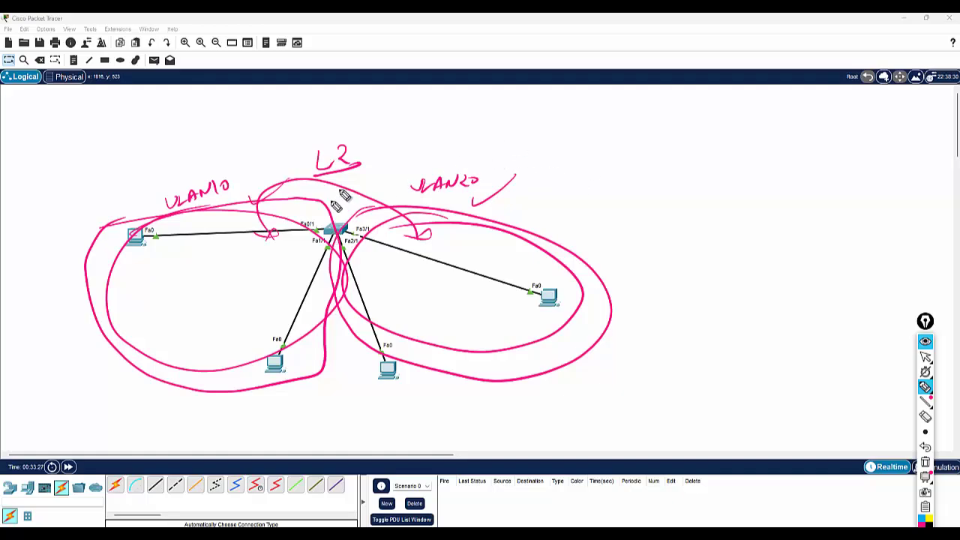
# - Write "Router" and "MLS" in a ticked box beside the topology, and mark both VLAN groups with a stroke
pyautogui.moveTo(605, 127)
pyautogui.mouseDown()
pyautogui.moveTo(614, 114)
pyautogui.moveTo(667, 109)
pyautogui.mouseUp()
pyautogui.moveTo(604, 152)
pyautogui.mouseDown()
pyautogui.moveTo(627, 155)
pyautogui.moveTo(628, 133)
pyautogui.mouseUp()
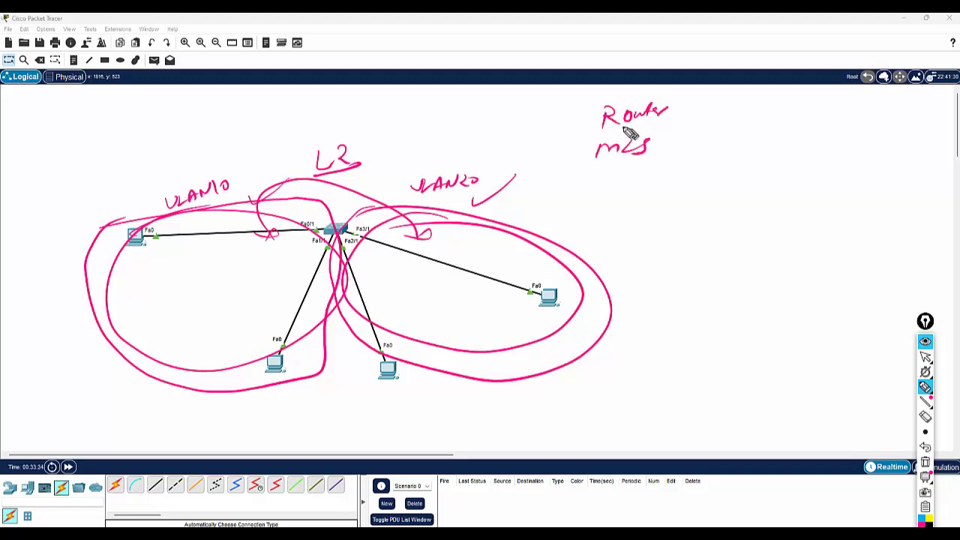
pyautogui.moveTo(570, 97)
pyautogui.mouseDown()
pyautogui.moveTo(686, 103)
pyautogui.moveTo(571, 131)
pyautogui.mouseUp()
pyautogui.moveTo(275, 285); pyautogui.dragTo(302, 259)
pyautogui.moveTo(414, 279); pyautogui.dragTo(453, 252)
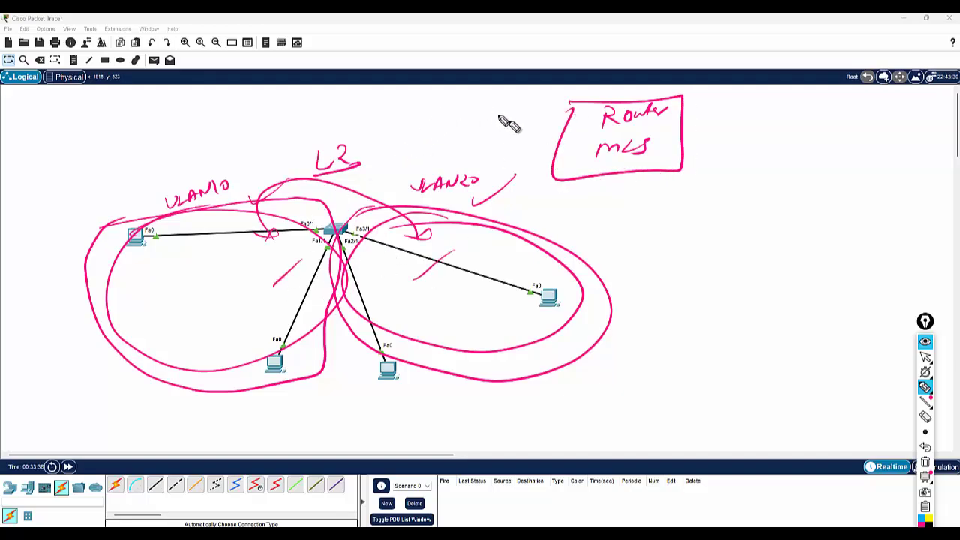
pyautogui.moveTo(517, 117); pyautogui.dragTo(542, 104)
# - Hide the annotations, move the pen toolbar clear, and point out the switch and each PC pair by selecting them
pyautogui.click(927, 343)
pyautogui.moveTo(926, 322); pyautogui.dragTo(861, 205)
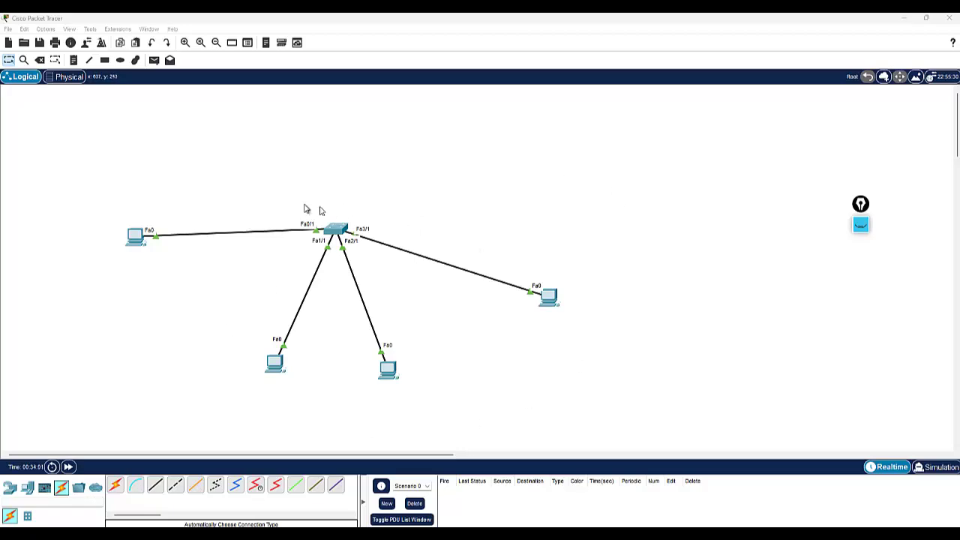
pyautogui.moveTo(276, 200); pyautogui.dragTo(380, 241)
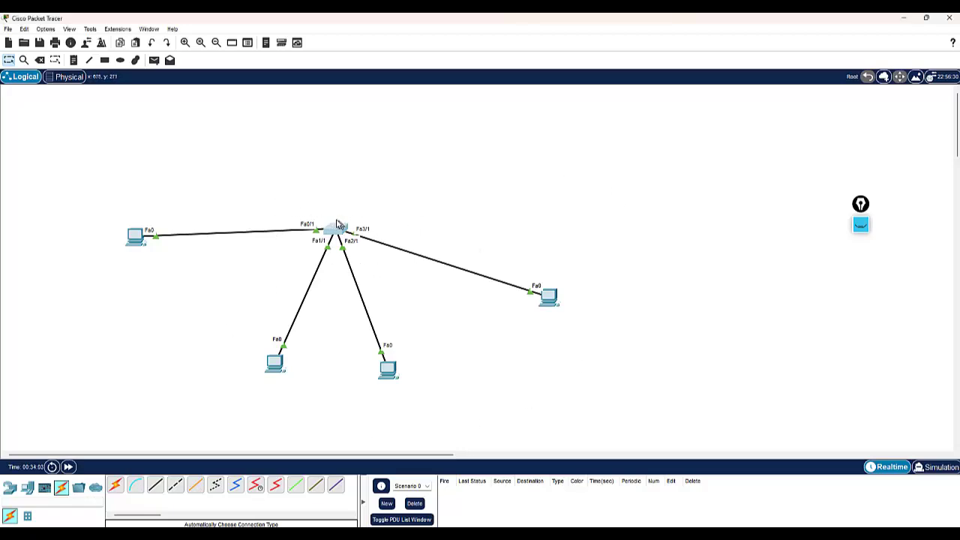
pyautogui.moveTo(99, 213); pyautogui.dragTo(304, 372)
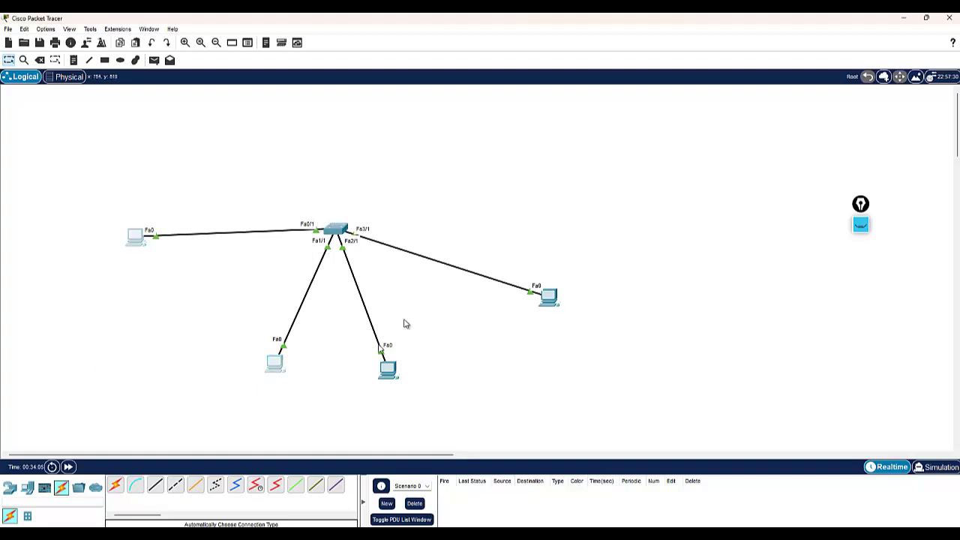
pyautogui.moveTo(332, 318); pyautogui.dragTo(623, 357)
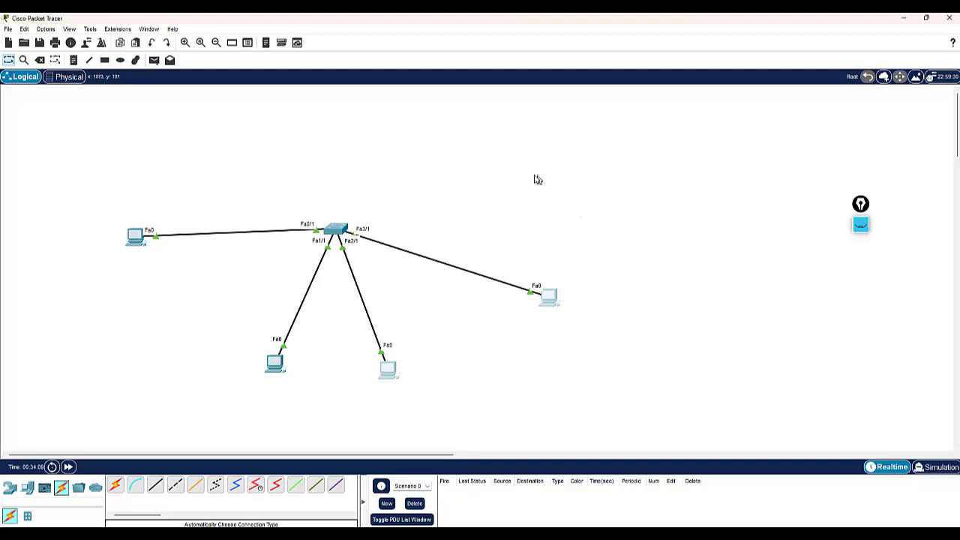
pyautogui.click(481, 190)
# - Rearrange the switch and the four PCs into a more symmetrical layout on the workspace
pyautogui.moveTo(338, 231); pyautogui.dragTo(336, 237)
pyautogui.moveTo(134, 240)
pyautogui.mouseDown()
pyautogui.moveTo(157, 312)
pyautogui.moveTo(145, 243)
pyautogui.mouseUp()
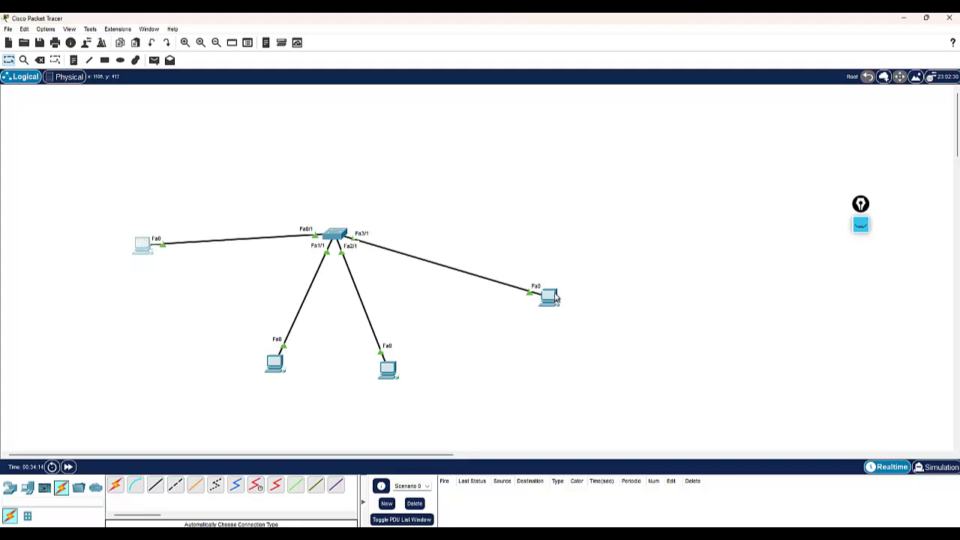
pyautogui.moveTo(556, 299); pyautogui.dragTo(562, 242)
pyautogui.click(264, 367)
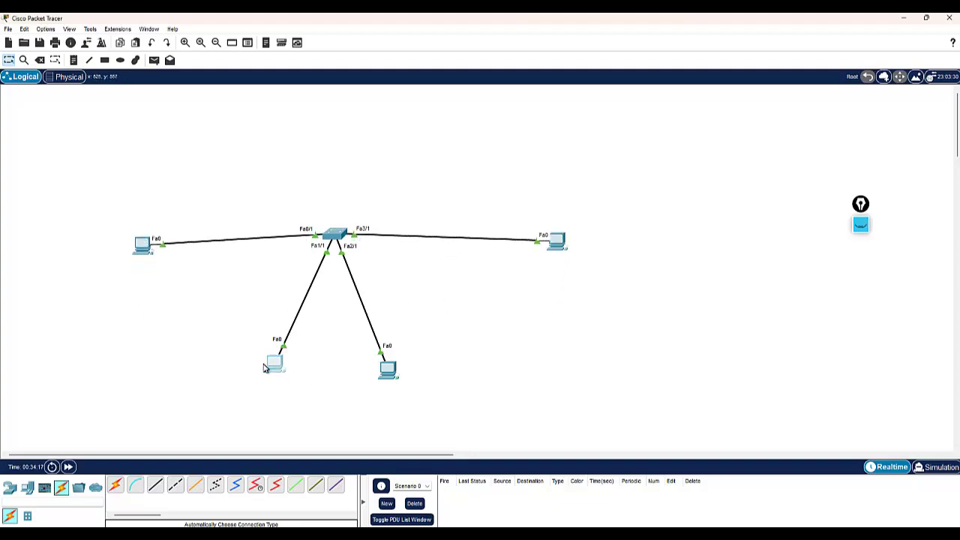
pyautogui.moveTo(264, 367); pyautogui.dragTo(247, 367)
pyautogui.moveTo(402, 374); pyautogui.dragTo(416, 359)
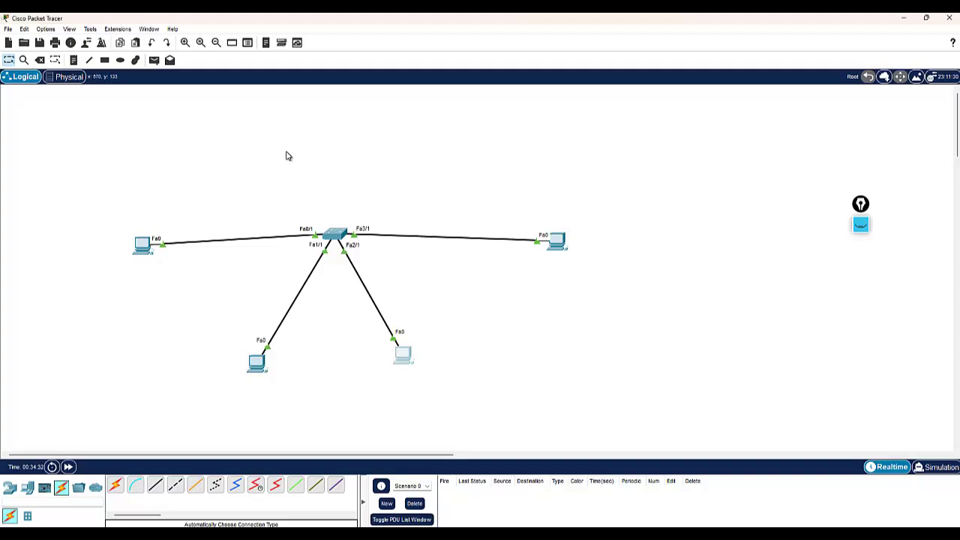
# - Replace the old annotations with the handwritten lines "ARP Request" and "ARP Reply", each underlined
pyautogui.click(860, 224)
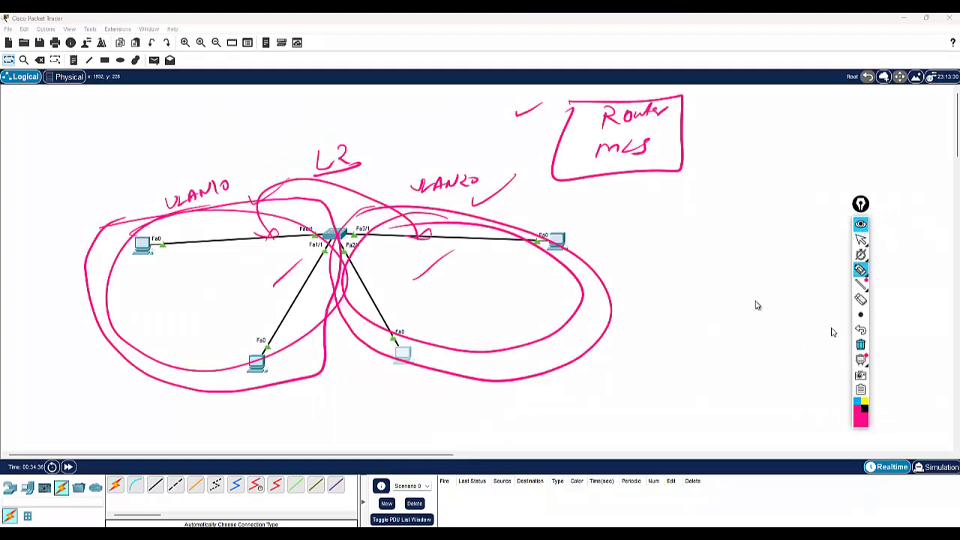
pyautogui.click(860, 345)
pyautogui.moveTo(34, 158)
pyautogui.mouseDown()
pyautogui.moveTo(39, 138)
pyautogui.moveTo(54, 146)
pyautogui.moveTo(180, 117)
pyautogui.mouseUp()
pyautogui.moveTo(43, 194); pyautogui.dragTo(82, 176)
pyautogui.moveTo(142, 163); pyautogui.dragTo(189, 156)
pyautogui.moveTo(45, 229); pyautogui.dragTo(206, 159)
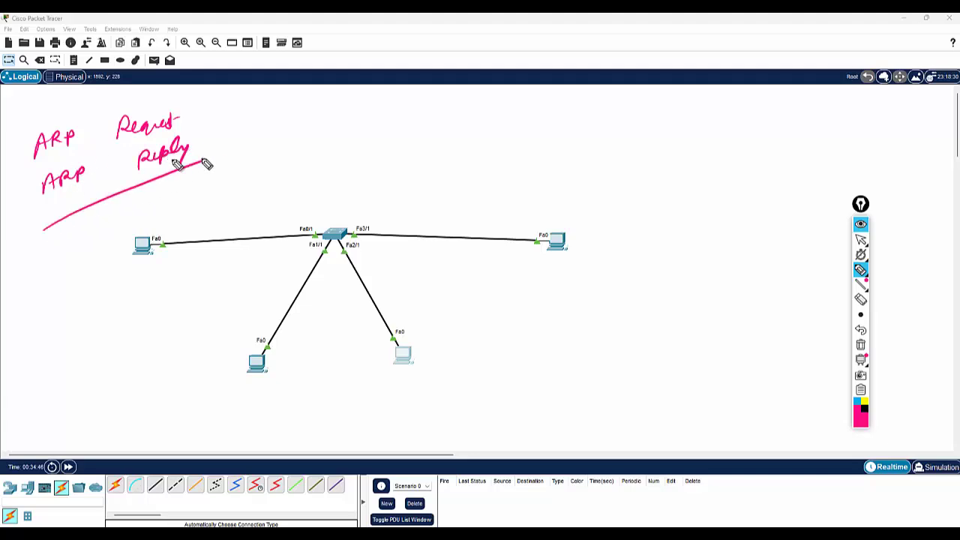
pyautogui.moveTo(32, 184); pyautogui.dragTo(184, 135)
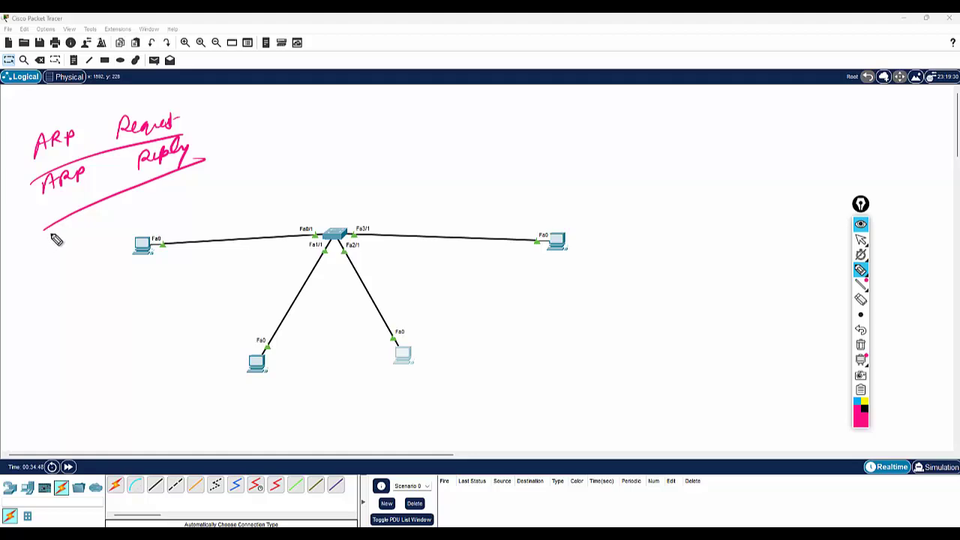
# - Write "Grat ARP request" above the switch, beside the ARP notes
pyautogui.moveTo(279, 106)
pyautogui.mouseDown()
pyautogui.moveTo(283, 121)
pyautogui.moveTo(320, 120)
pyautogui.mouseUp()
pyautogui.moveTo(313, 110)
pyautogui.mouseDown()
pyautogui.moveTo(402, 96)
pyautogui.moveTo(428, 103)
pyautogui.mouseUp()
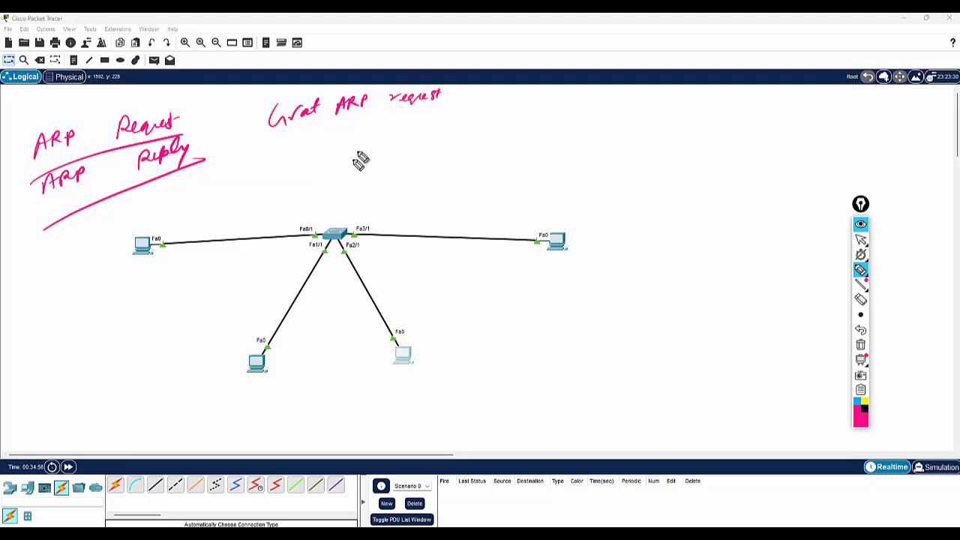
# - Write "Reply" under "Grat ARP request", box those gratuitous ARP notes, and circle the "ARP Request" and "ARP Reply" notes
pyautogui.moveTo(354, 146)
pyautogui.mouseDown()
pyautogui.moveTo(399, 128)
pyautogui.moveTo(395, 156)
pyautogui.mouseUp()
pyautogui.moveTo(282, 173)
pyautogui.mouseDown()
pyautogui.moveTo(365, 82)
pyautogui.moveTo(278, 172)
pyautogui.mouseUp()
pyautogui.moveTo(180, 126)
pyautogui.mouseDown()
pyautogui.moveTo(18, 155)
pyautogui.moveTo(200, 101)
pyautogui.mouseUp()
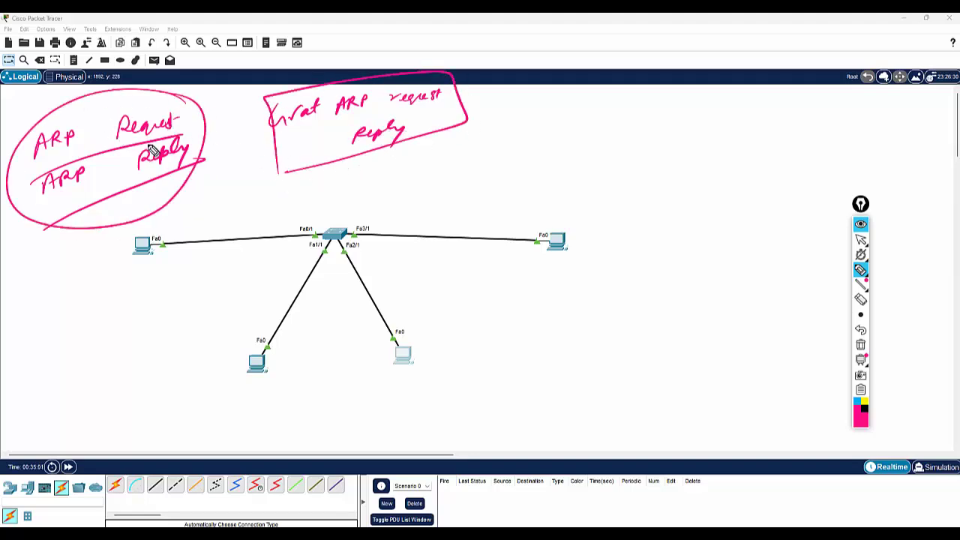
# - Draw a tick above the switch and write a boxed, ticked "2-3 hour" note beside the gratuitous ARP notes
pyautogui.moveTo(317, 208); pyautogui.dragTo(341, 197)
pyautogui.moveTo(517, 109)
pyautogui.mouseDown()
pyautogui.moveTo(534, 121)
pyautogui.moveTo(632, 114)
pyautogui.mouseUp()
pyautogui.moveTo(494, 96)
pyautogui.mouseDown()
pyautogui.moveTo(631, 92)
pyautogui.moveTo(500, 97)
pyautogui.moveTo(540, 77)
pyautogui.mouseUp()
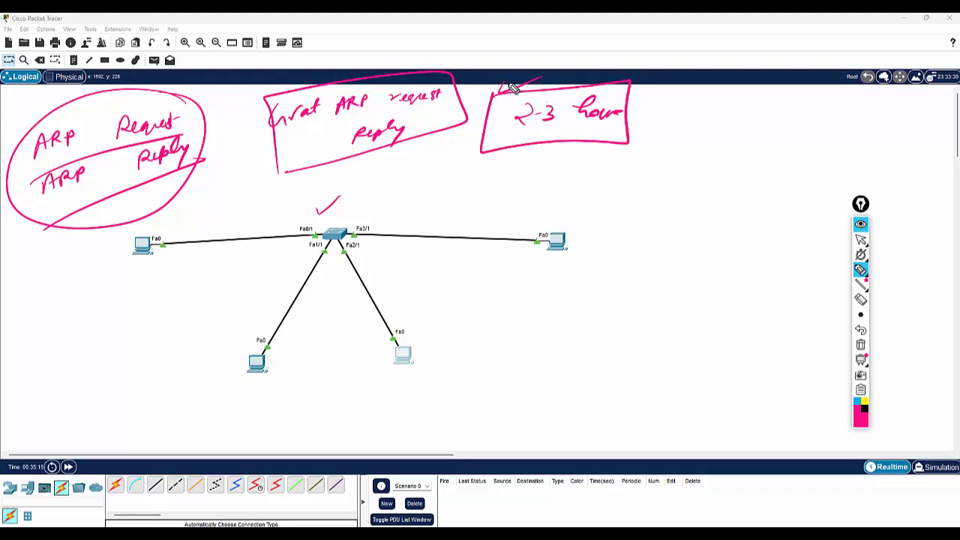
# - Erase all the handwritten annotations and circle the switch together with its links toward the two lower PCs
pyautogui.click(861, 224)
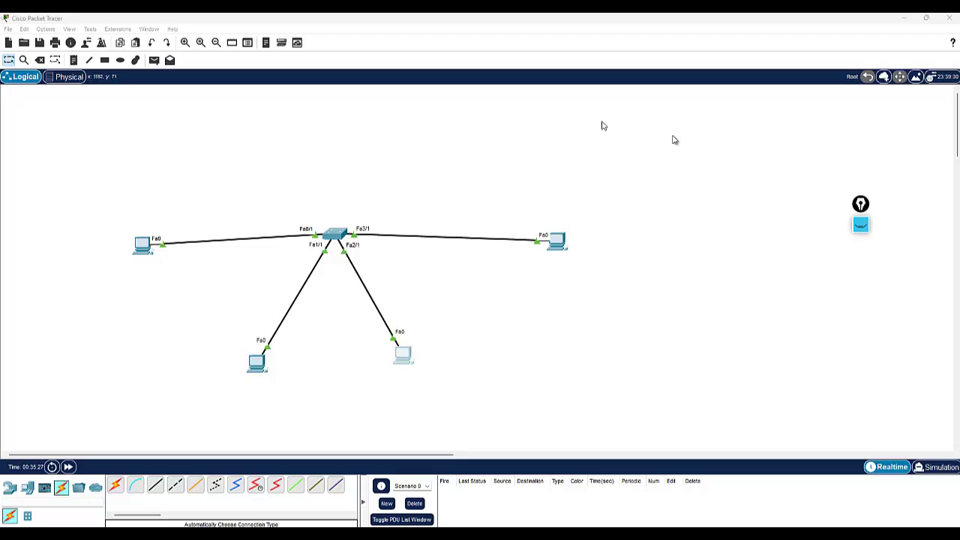
pyautogui.click(861, 226)
pyautogui.click(862, 269)
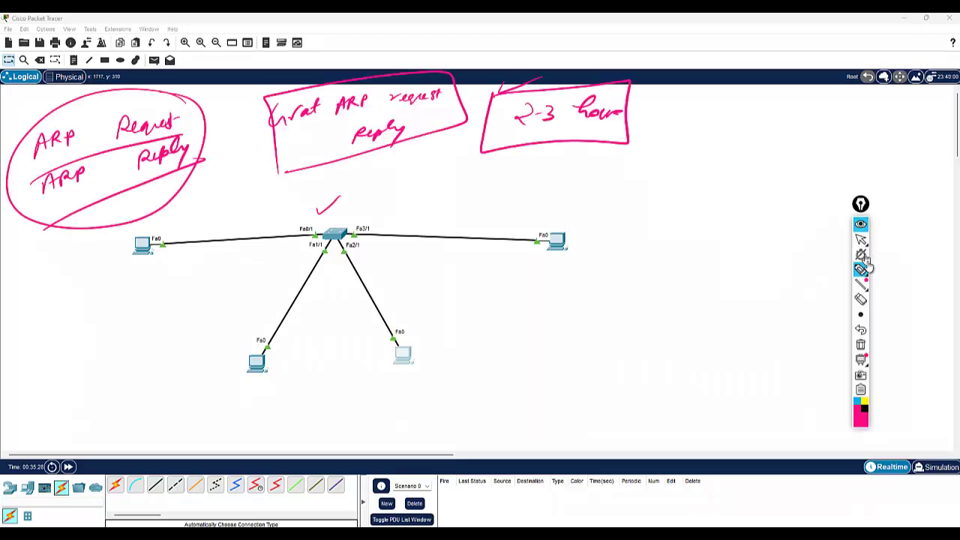
pyautogui.click(861, 344)
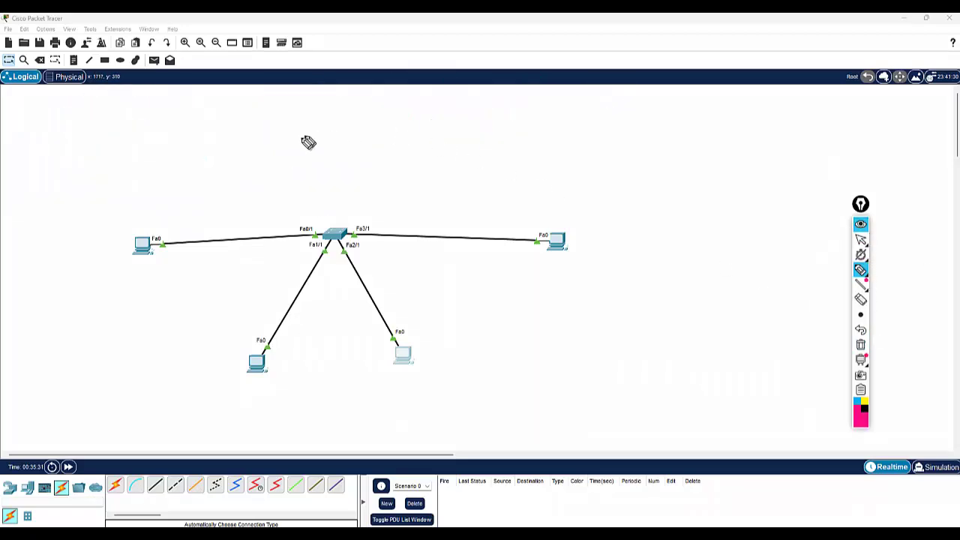
pyautogui.moveTo(343, 217); pyautogui.dragTo(294, 298)
pyautogui.moveTo(399, 268); pyautogui.dragTo(345, 218)
# - Sketch three small switch boxes above the topology and join them with lines into a triangle
pyautogui.moveTo(407, 119)
pyautogui.mouseDown()
pyautogui.moveTo(438, 115)
pyautogui.moveTo(407, 120)
pyautogui.mouseUp()
pyautogui.moveTo(516, 108)
pyautogui.mouseDown()
pyautogui.moveTo(532, 110)
pyautogui.moveTo(518, 120)
pyautogui.mouseUp()
pyautogui.moveTo(443, 168)
pyautogui.mouseDown()
pyautogui.moveTo(467, 172)
pyautogui.moveTo(452, 169)
pyautogui.mouseUp()
pyautogui.moveTo(434, 131); pyautogui.dragTo(453, 167)
pyautogui.moveTo(525, 123); pyautogui.dragTo(450, 167)
pyautogui.moveTo(443, 118); pyautogui.dragTo(515, 117)
# - Write "VTP" and "STP" in stacked boxes beside the triangle sketch, with a tick next to VTP
pyautogui.moveTo(608, 145)
pyautogui.mouseDown()
pyautogui.moveTo(671, 120)
pyautogui.moveTo(600, 124)
pyautogui.mouseUp()
pyautogui.moveTo(683, 103); pyautogui.dragTo(716, 104)
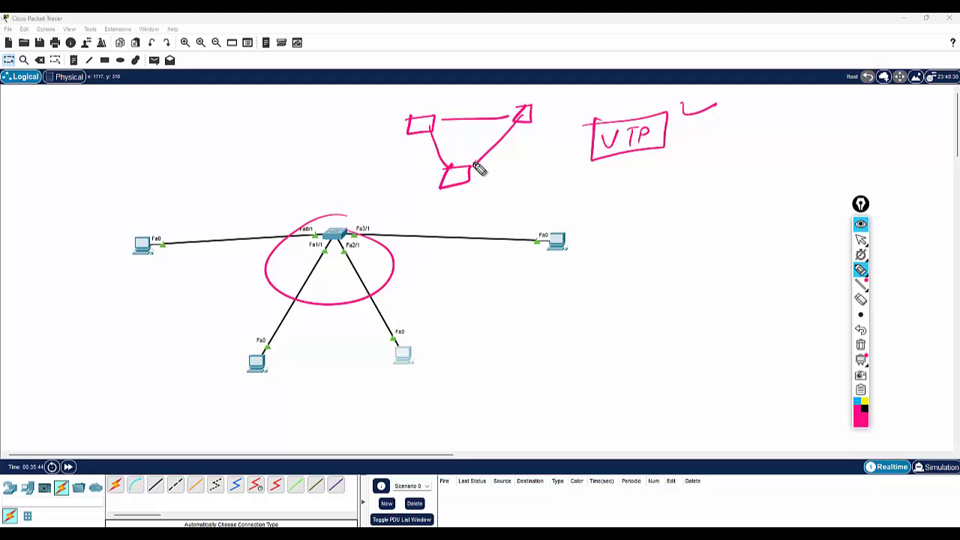
pyautogui.moveTo(613, 169); pyautogui.dragTo(604, 185)
pyautogui.moveTo(622, 171)
pyautogui.mouseDown()
pyautogui.moveTo(631, 169)
pyautogui.moveTo(624, 186)
pyautogui.moveTo(653, 174)
pyautogui.moveTo(592, 197)
pyautogui.mouseUp()
# - Draw an arrow from STP to the word "Concept", underline and box the word, and add ticks around it
pyautogui.moveTo(675, 174); pyautogui.dragTo(737, 169)
pyautogui.moveTo(744, 162); pyautogui.dragTo(788, 166)
pyautogui.moveTo(713, 178)
pyautogui.mouseDown()
pyautogui.moveTo(800, 171)
pyautogui.moveTo(828, 139)
pyautogui.mouseUp()
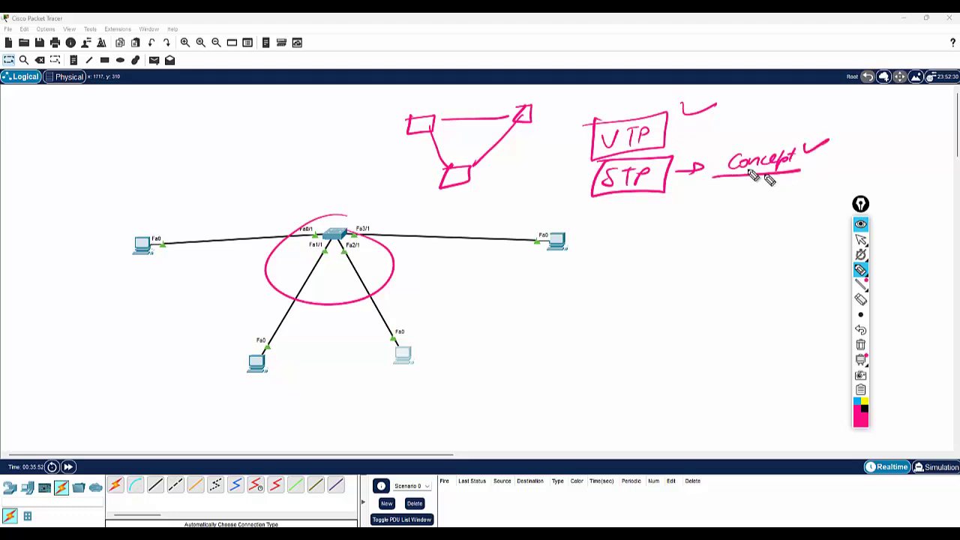
pyautogui.moveTo(712, 147)
pyautogui.mouseDown()
pyautogui.moveTo(805, 138)
pyautogui.moveTo(703, 182)
pyautogui.mouseUp()
pyautogui.moveTo(774, 119); pyautogui.dragTo(805, 116)
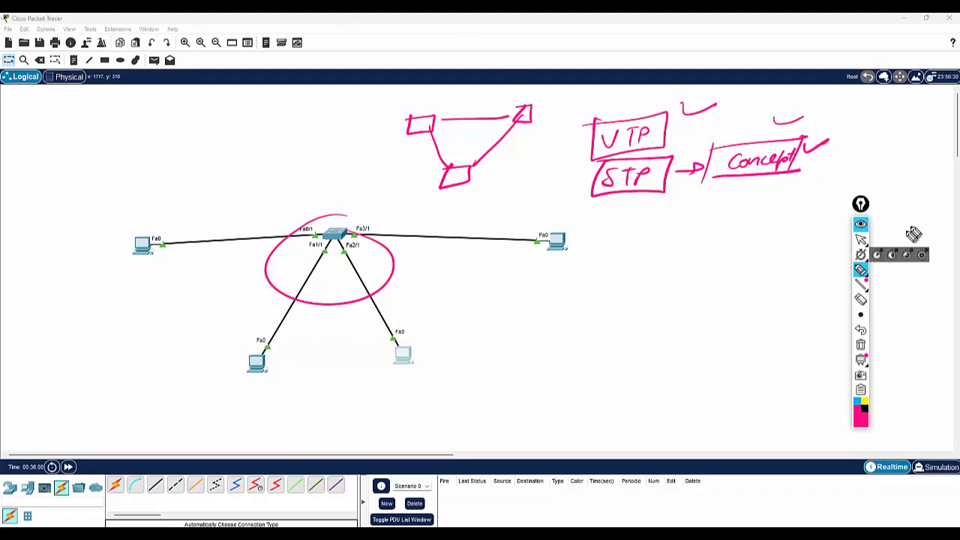
# - Hide the annotations and move the two outer PCs slightly farther from the switch
pyautogui.click(861, 224)
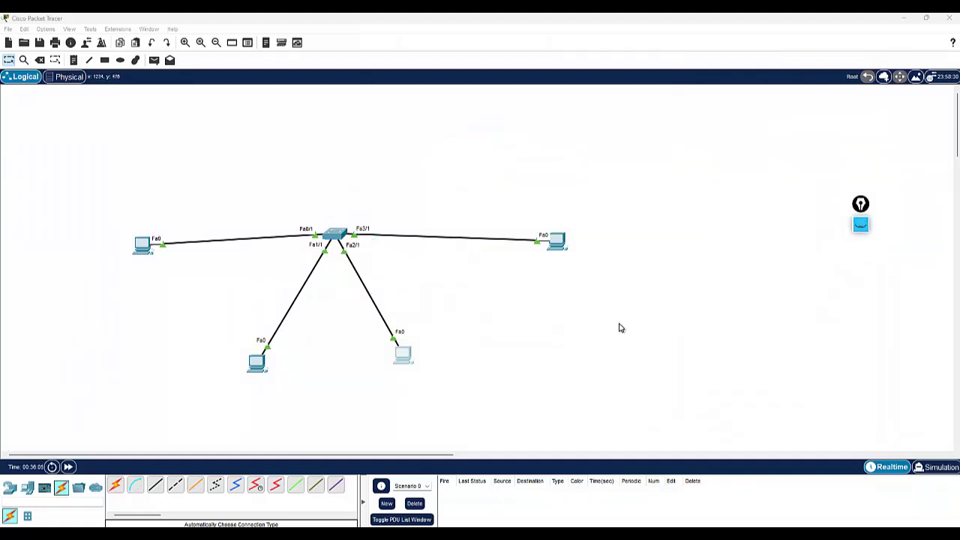
pyautogui.moveTo(557, 242); pyautogui.dragTo(574, 241)
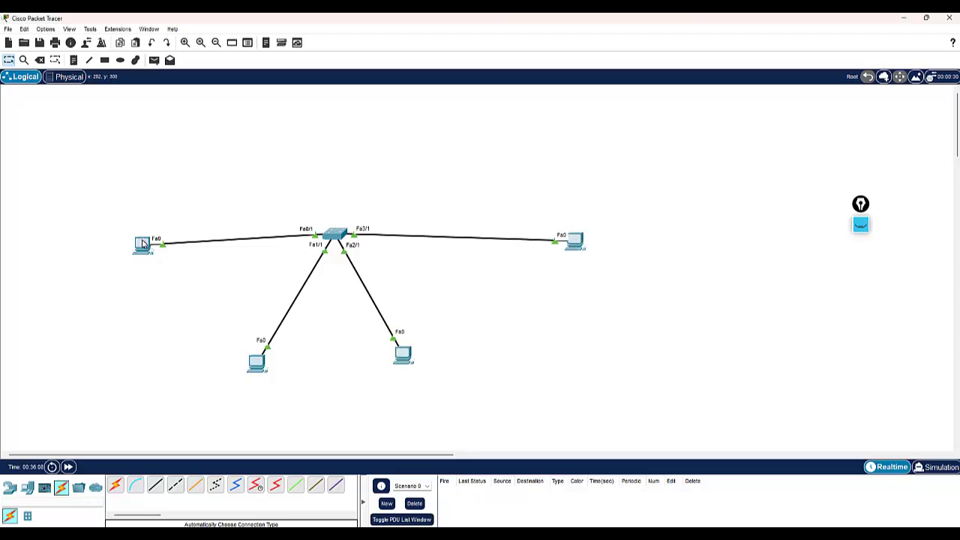
pyautogui.moveTo(143, 244); pyautogui.dragTo(137, 240)
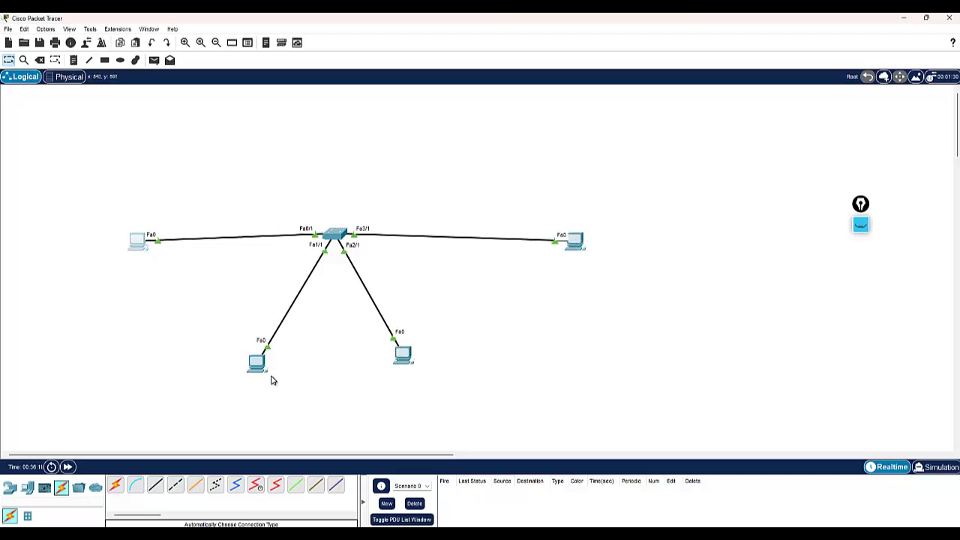